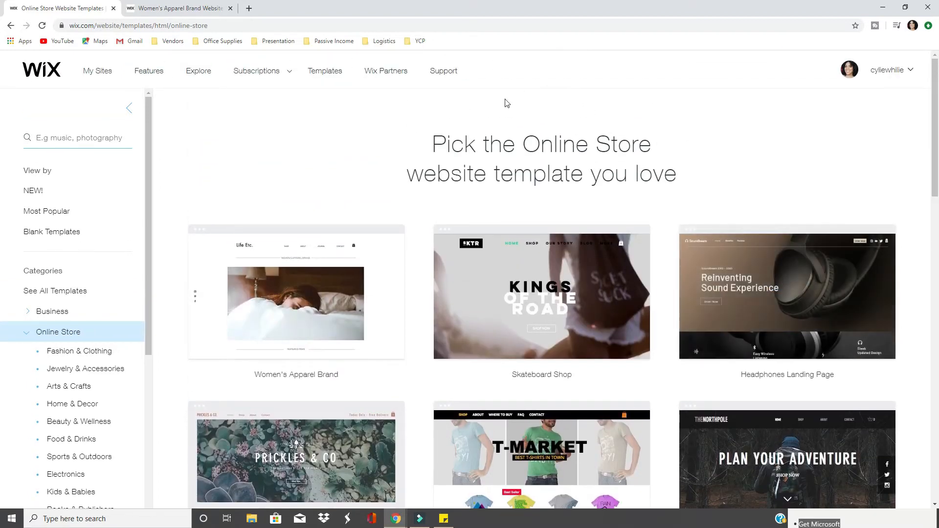
- Look over the preview of the Women's Apparel Brand online store template
{"action": "mouse_move", "coordinate": [322, 260]}
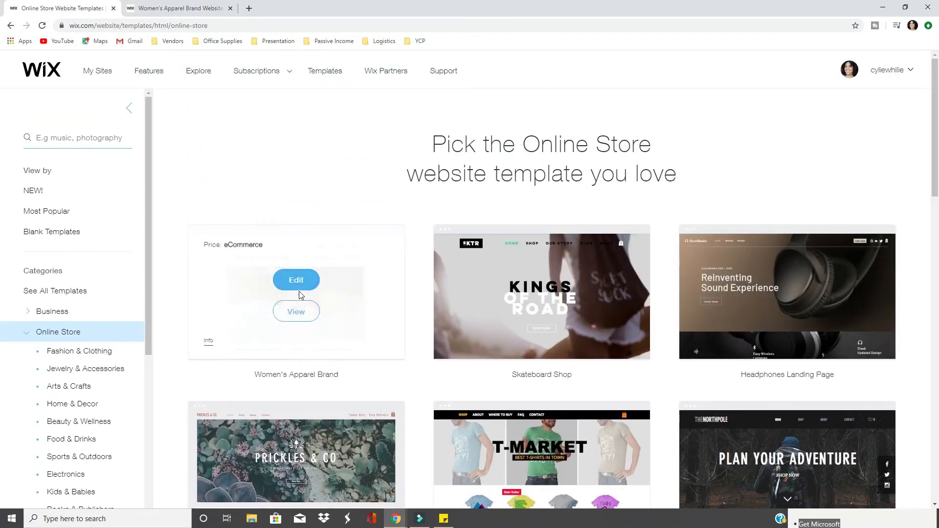
{"action": "left_click", "coordinate": [170, 8]}
{"action": "scroll", "coordinate": [518, 192], "scroll_direction": "down", "scroll_amount": 2}
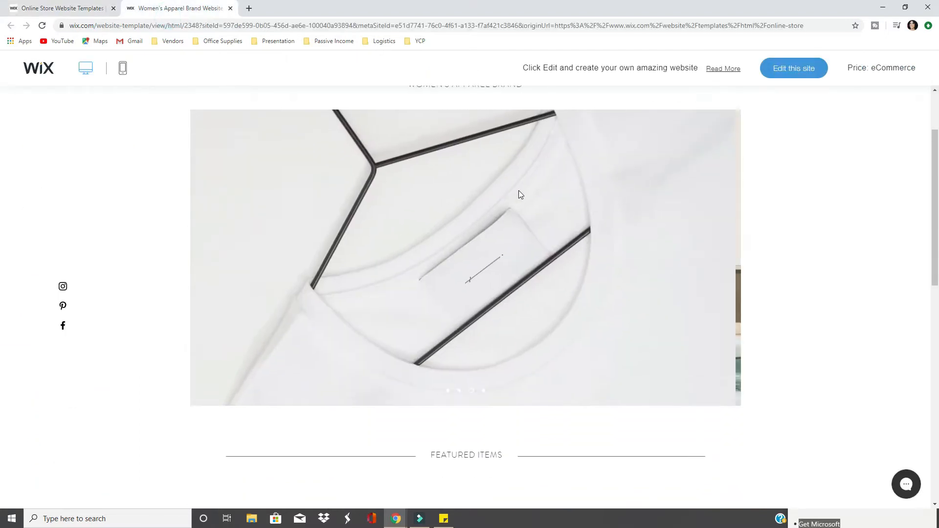
{"action": "scroll", "coordinate": [816, 280], "scroll_direction": "up", "scroll_amount": 2}
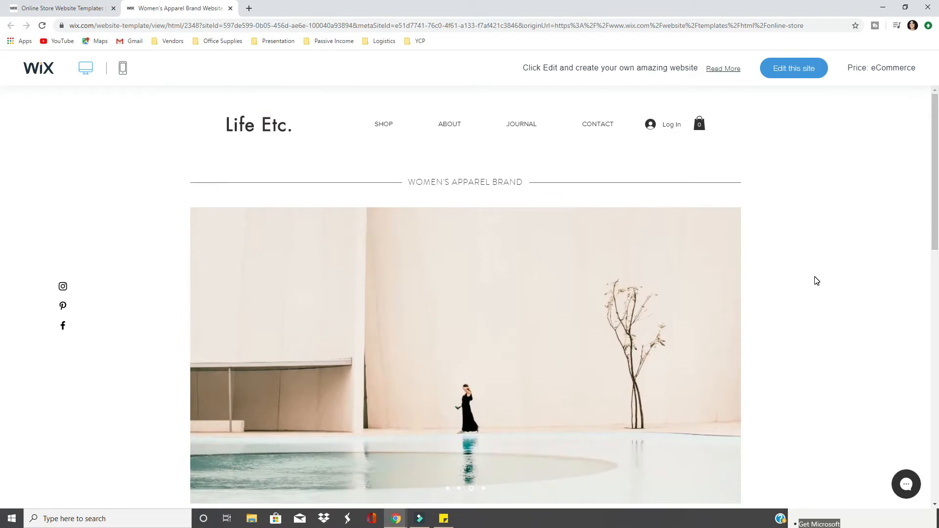
{"action": "scroll", "coordinate": [816, 281], "scroll_direction": "down", "scroll_amount": 4}
{"action": "scroll", "coordinate": [816, 281], "scroll_direction": "up", "scroll_amount": 4}
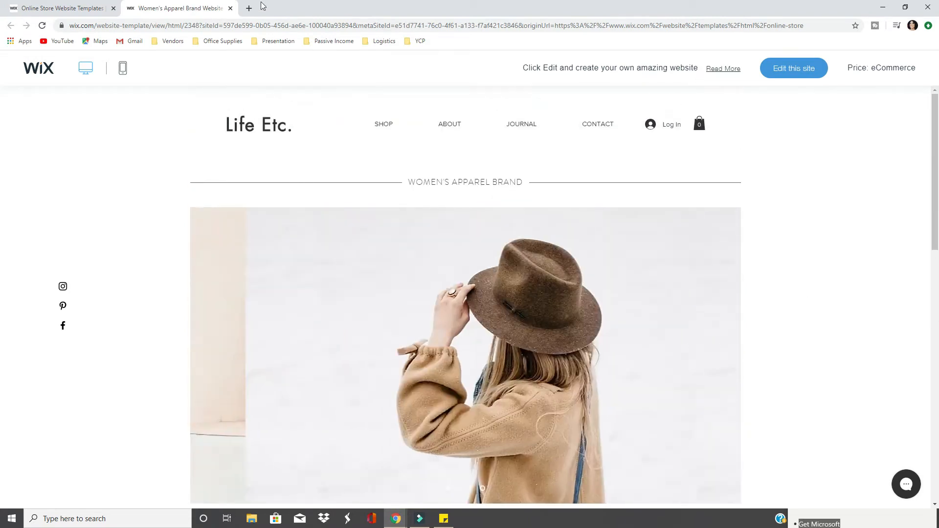
- Return to the template gallery, show the Blank Templates category and look through its layouts
{"action": "left_click", "coordinate": [27, 8]}
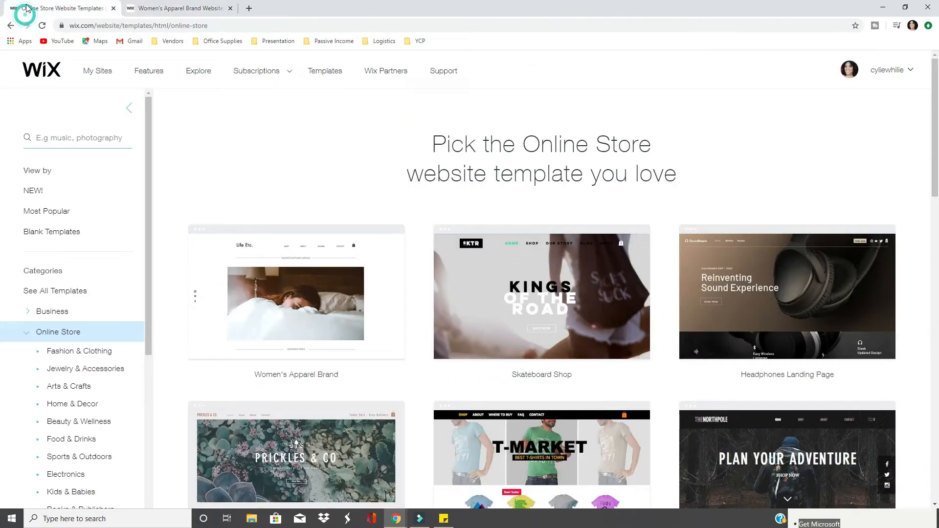
{"action": "left_click", "coordinate": [77, 236]}
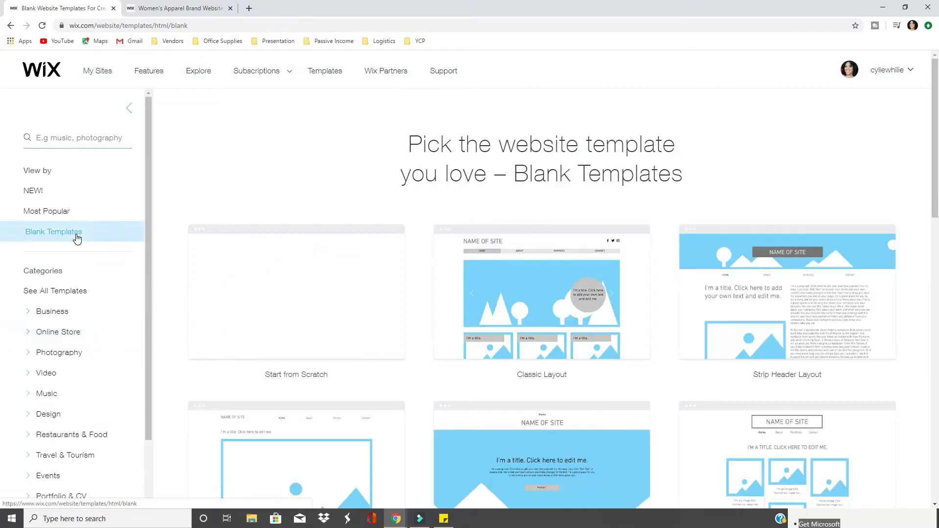
{"action": "scroll", "coordinate": [343, 225], "scroll_direction": "down", "scroll_amount": 3}
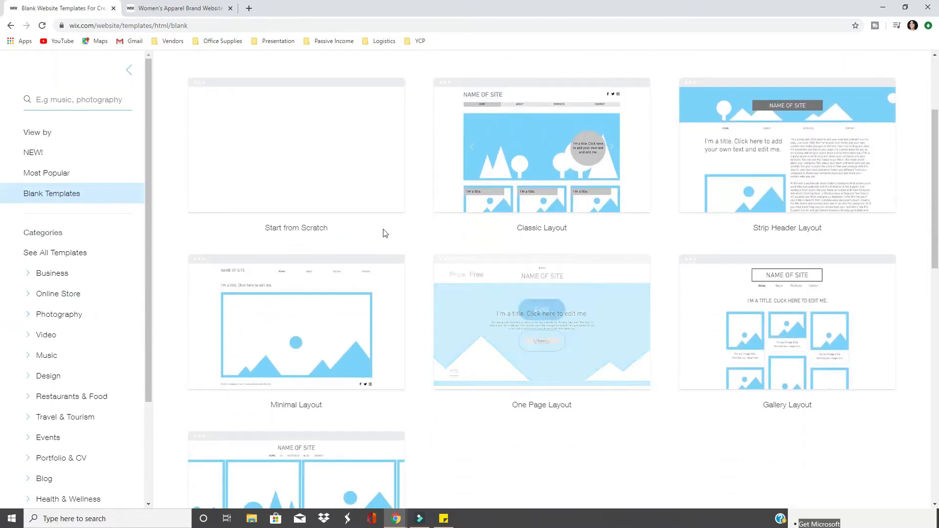
{"action": "mouse_move", "coordinate": [556, 378]}
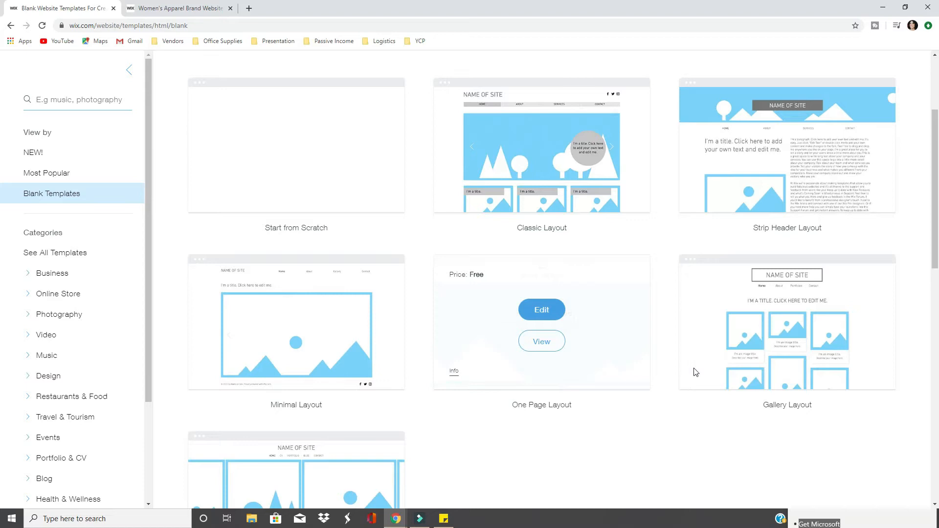
{"action": "mouse_move", "coordinate": [578, 205]}
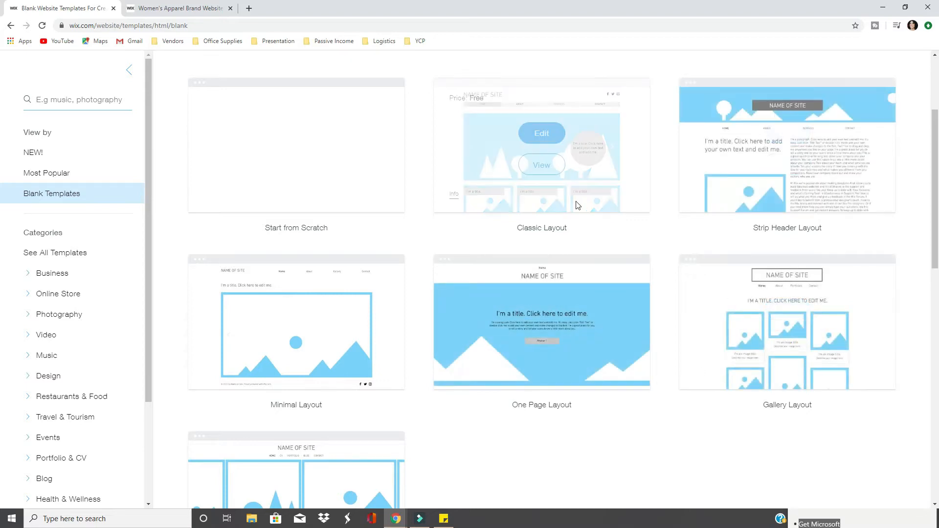
{"action": "scroll", "coordinate": [392, 353], "scroll_direction": "down", "scroll_amount": 3}
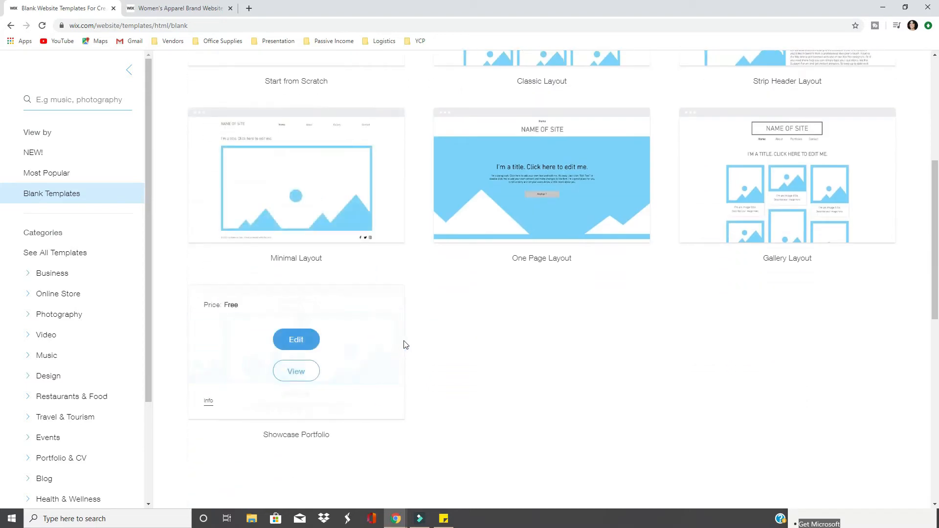
{"action": "scroll", "coordinate": [405, 345], "scroll_direction": "up", "scroll_amount": 6}
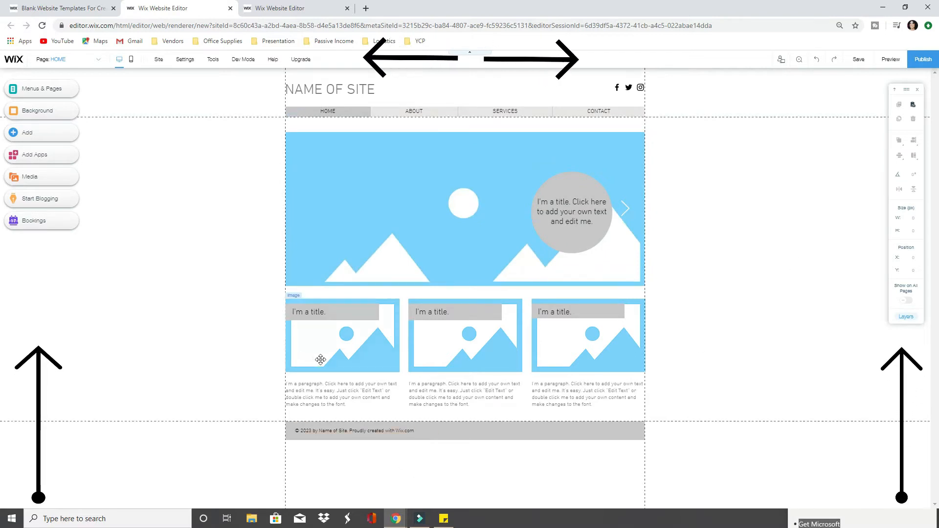
- Replace the site name text in the page header with "Cyle's Corner"
{"action": "left_click", "coordinate": [353, 195]}
{"action": "double_click", "coordinate": [346, 90]}
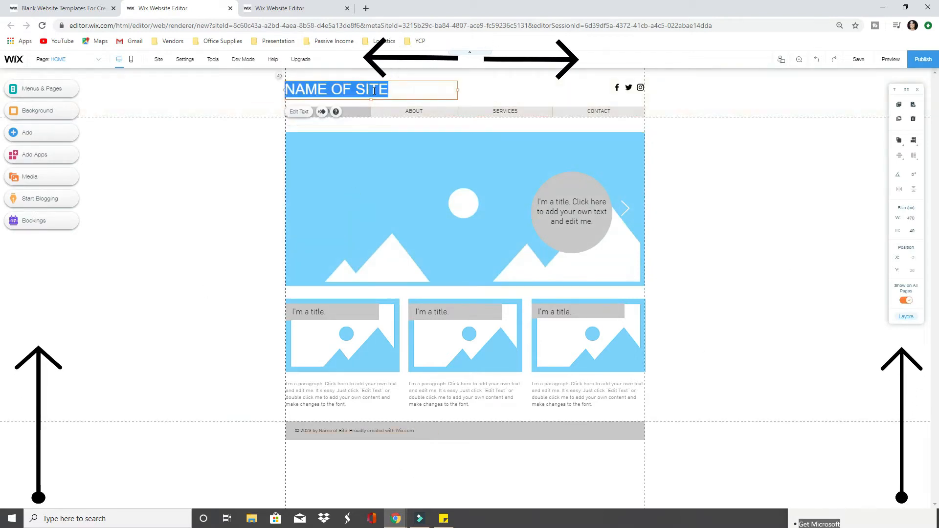
{"action": "type", "text": "Cyle's Corner"}
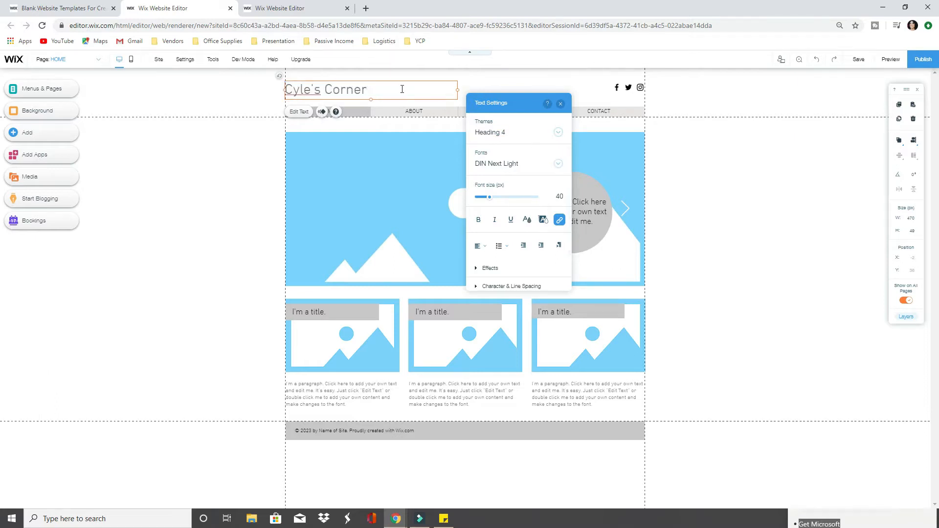
- Set the font of the whole site name in the header to Dancing Script Regular
{"action": "key", "text": "ctrl+a"}
{"action": "left_click", "coordinate": [559, 164]}
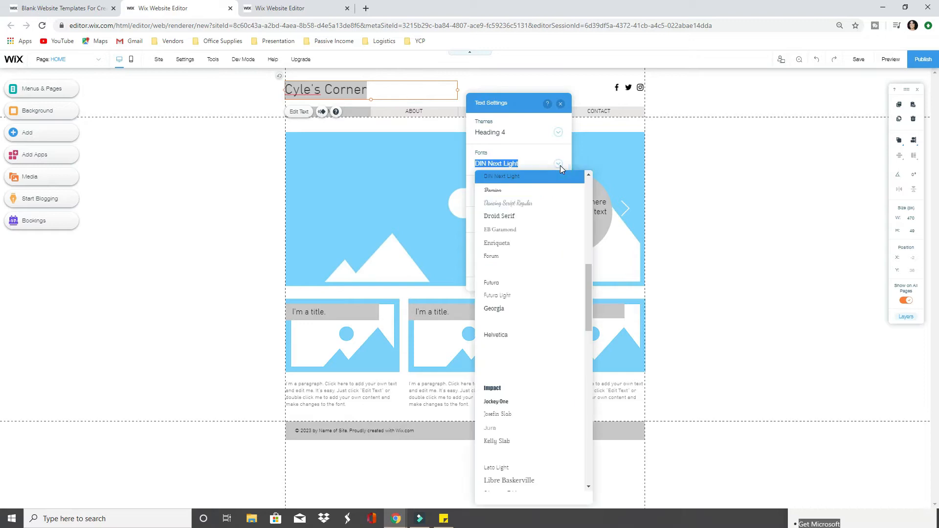
{"action": "left_click", "coordinate": [543, 206]}
{"action": "left_click", "coordinate": [412, 87]}
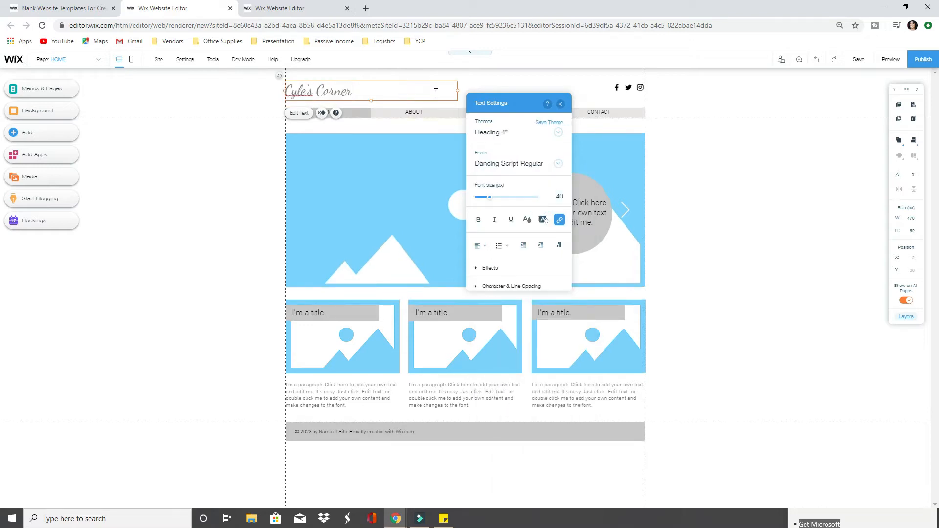
{"action": "left_click_drag", "start_coordinate": [361, 90], "coordinate": [287, 91]}
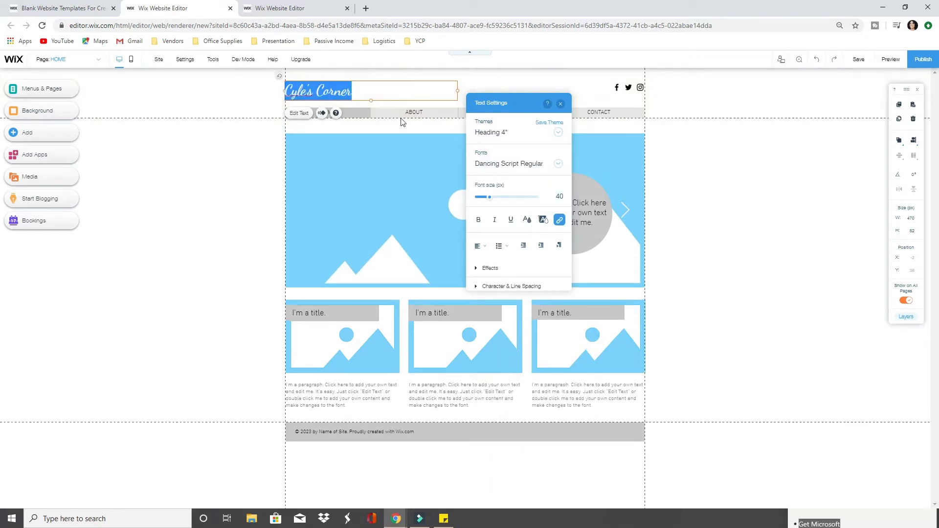
{"action": "left_click", "coordinate": [527, 220]}
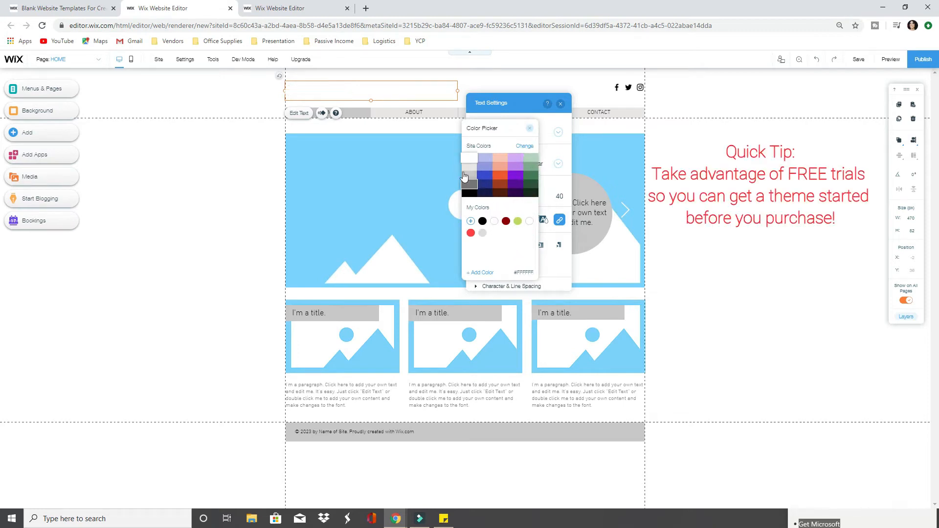
{"action": "left_click", "coordinate": [531, 129]}
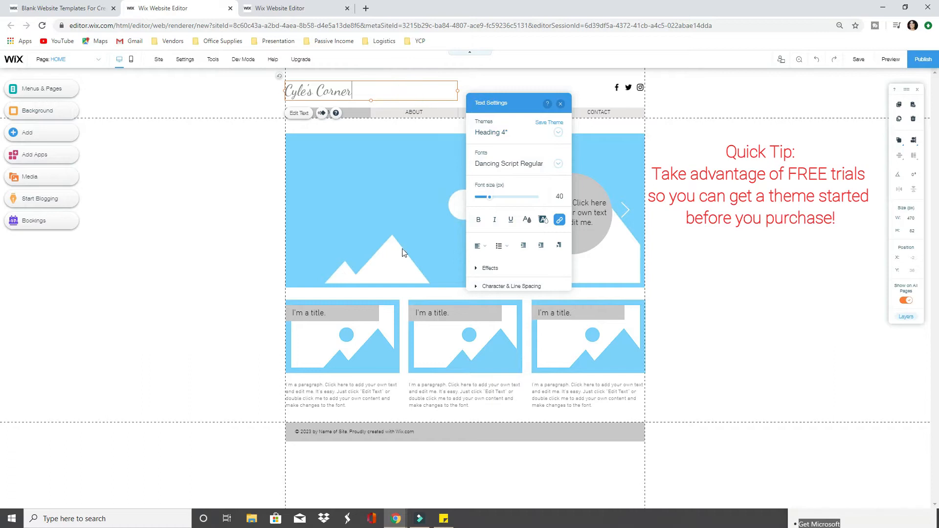
{"action": "left_click", "coordinate": [658, 223]}
- Open the media organizer of the large header gallery and bring up the chooser for adding images
{"action": "left_click", "coordinate": [417, 167]}
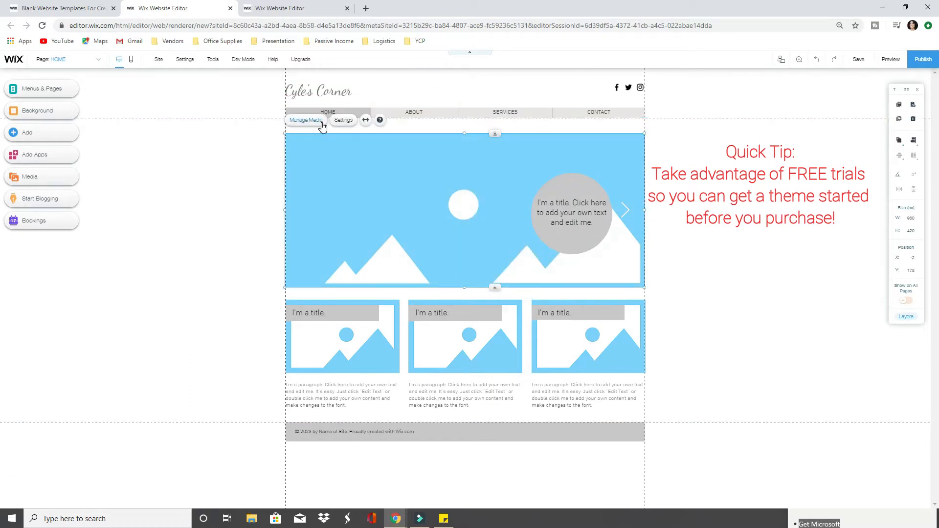
{"action": "left_click", "coordinate": [302, 121]}
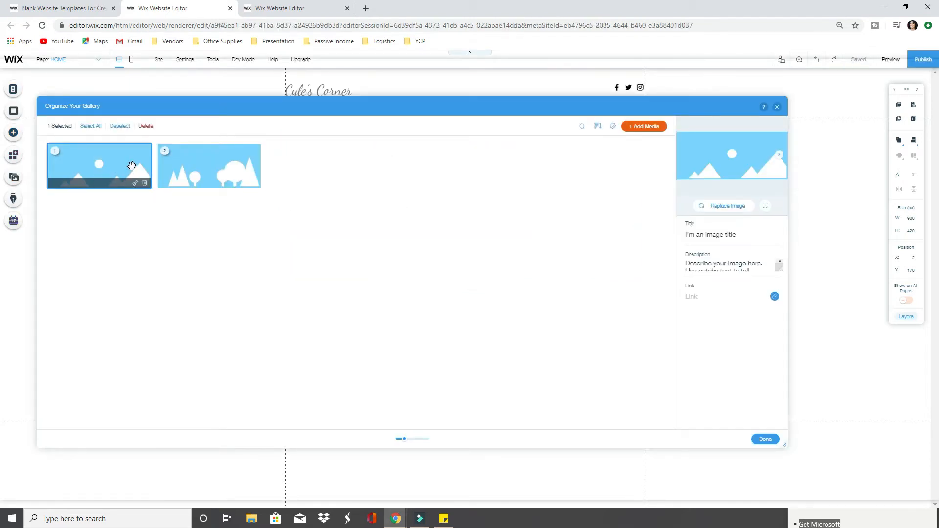
{"action": "left_click", "coordinate": [650, 127]}
{"action": "left_click", "coordinate": [652, 146]}
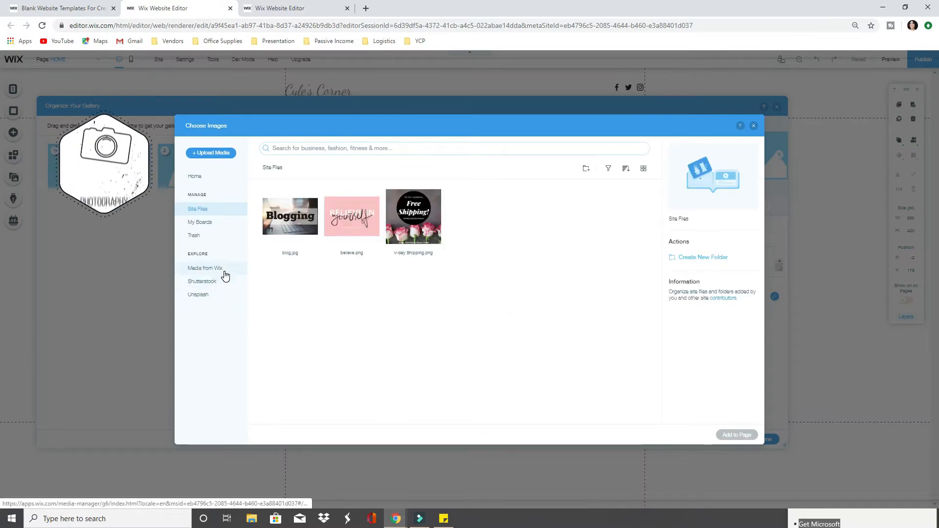
- Add the Laptop & Coffee image from the Media from Wix collection and place it first in the gallery
{"action": "left_click", "coordinate": [224, 273]}
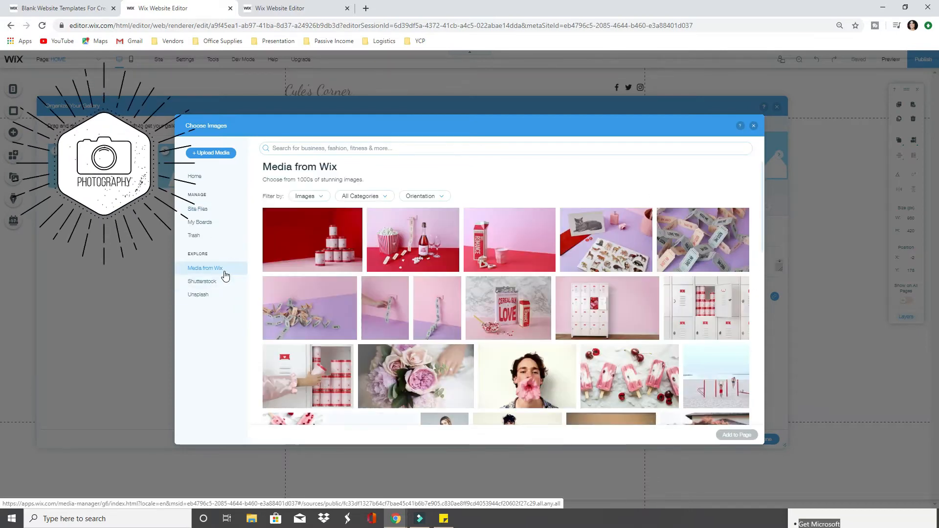
{"action": "scroll", "coordinate": [456, 332], "scroll_direction": "down", "scroll_amount": 3}
{"action": "scroll", "coordinate": [456, 332], "scroll_direction": "down", "scroll_amount": 4}
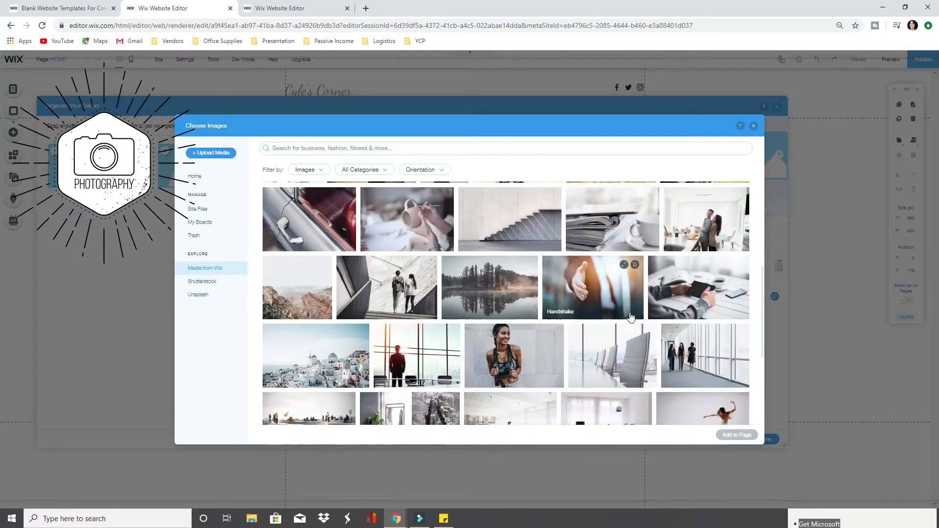
{"action": "scroll", "coordinate": [729, 324], "scroll_direction": "down", "scroll_amount": 1}
{"action": "scroll", "coordinate": [729, 324], "scroll_direction": "down", "scroll_amount": 5}
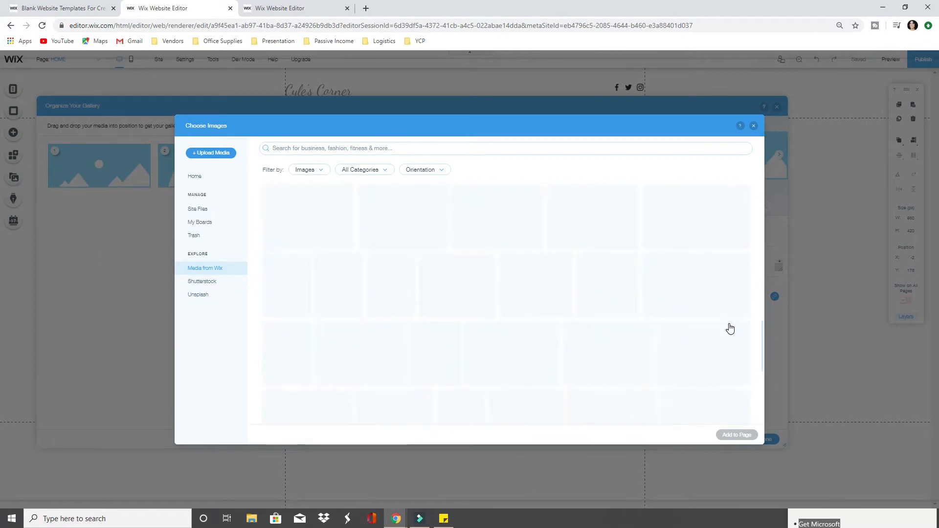
{"action": "scroll", "coordinate": [729, 324], "scroll_direction": "down", "scroll_amount": 1}
{"action": "scroll", "coordinate": [730, 327], "scroll_direction": "down", "scroll_amount": 5}
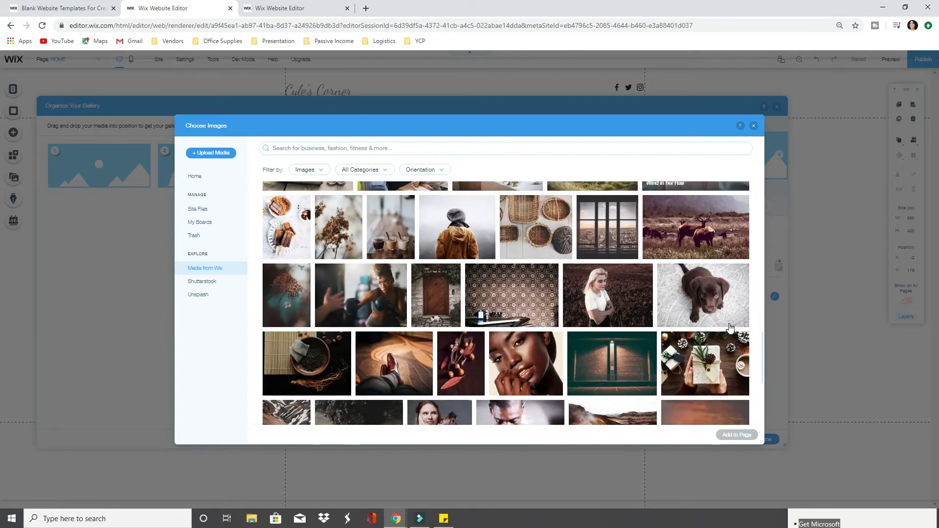
{"action": "scroll", "coordinate": [730, 330], "scroll_direction": "down", "scroll_amount": 4}
{"action": "scroll", "coordinate": [729, 330], "scroll_direction": "up", "scroll_amount": 1}
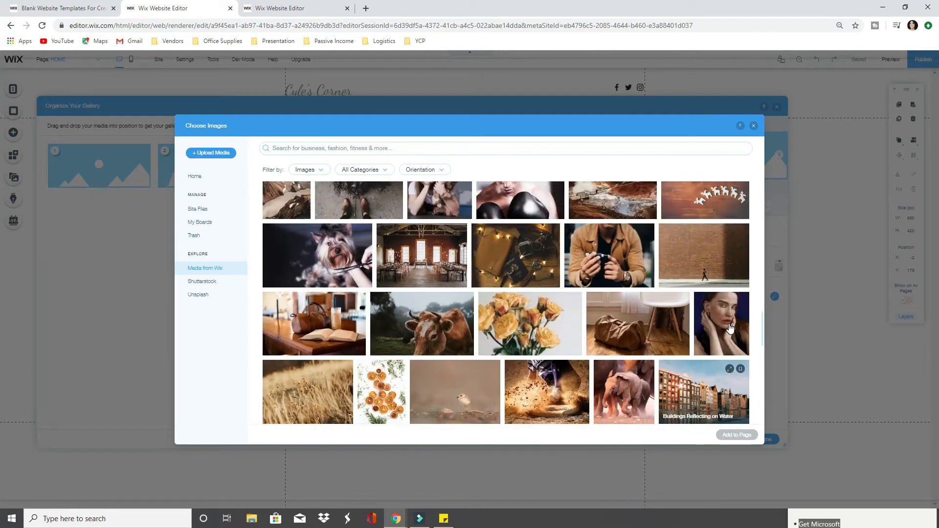
{"action": "left_click", "coordinate": [744, 437]}
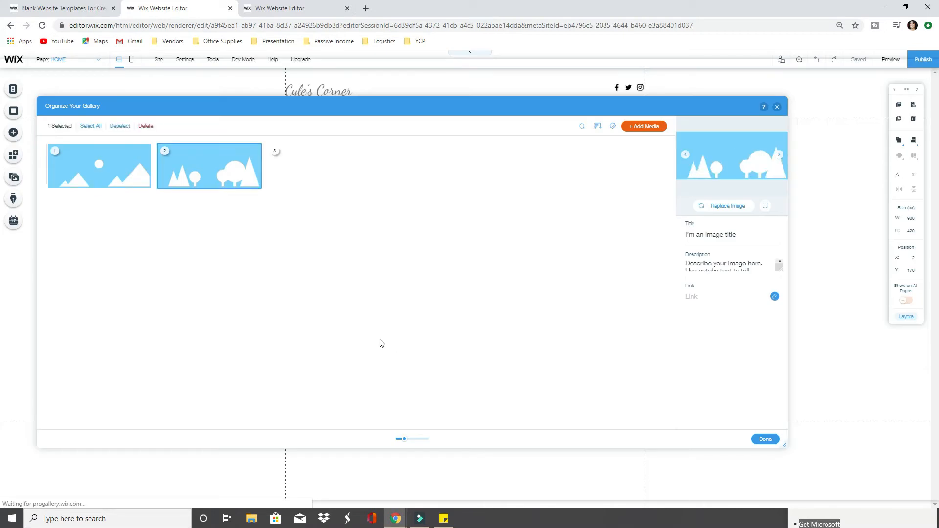
{"action": "left_click_drag", "start_coordinate": [290, 168], "coordinate": [78, 149]}
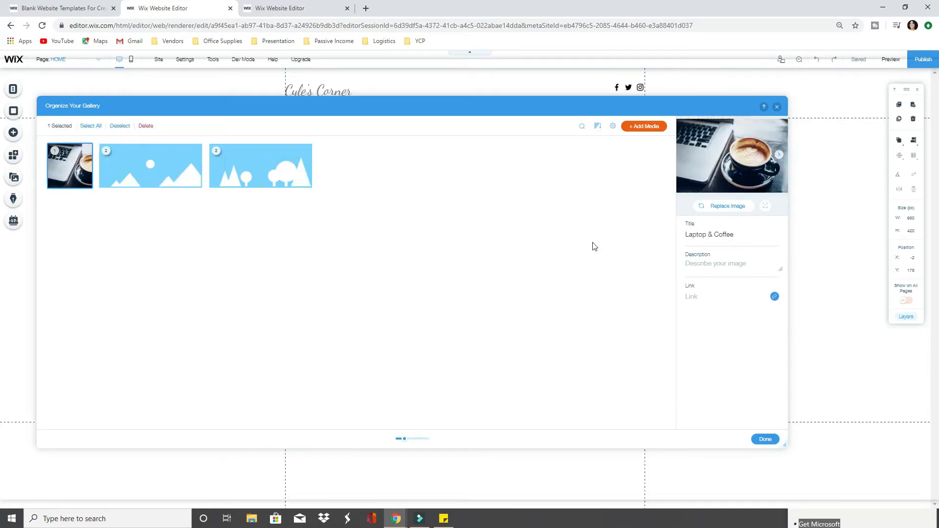
- Start replacing the second gallery image, the mountain placeholder, with an image from Media from Wix
{"action": "left_click", "coordinate": [181, 171]}
{"action": "left_click", "coordinate": [728, 206]}
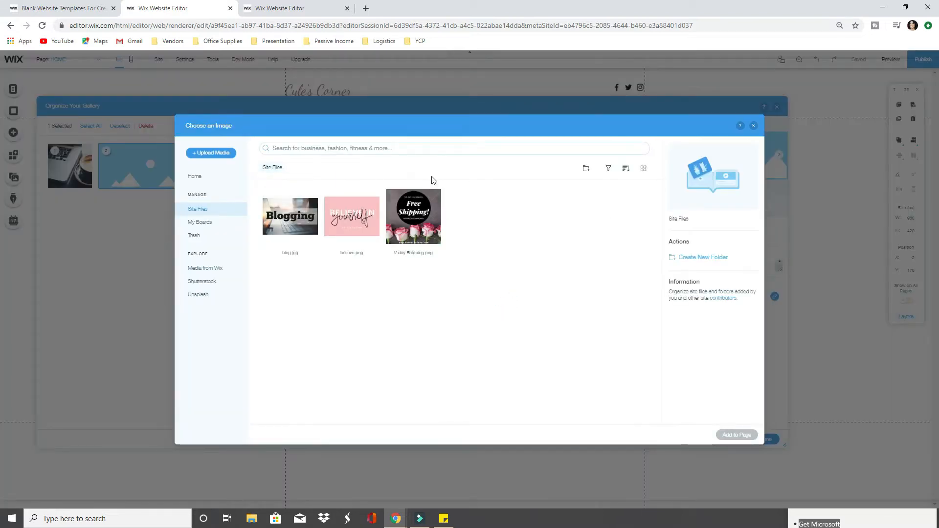
{"action": "left_click", "coordinate": [219, 269]}
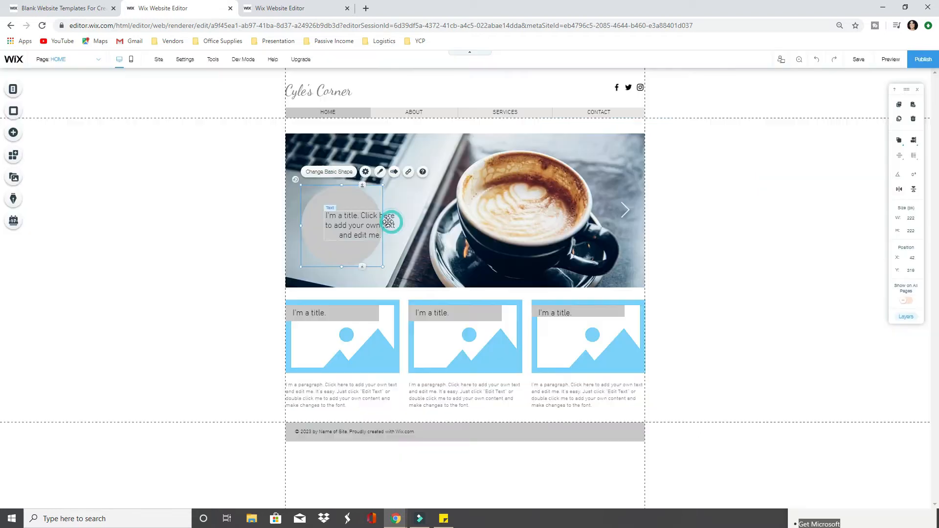
- Center the title text in the grey circle over the coffee image and change it to "Gain Inspiration and Motivation"
{"action": "left_click_drag", "start_coordinate": [338, 218], "coordinate": [322, 214]}
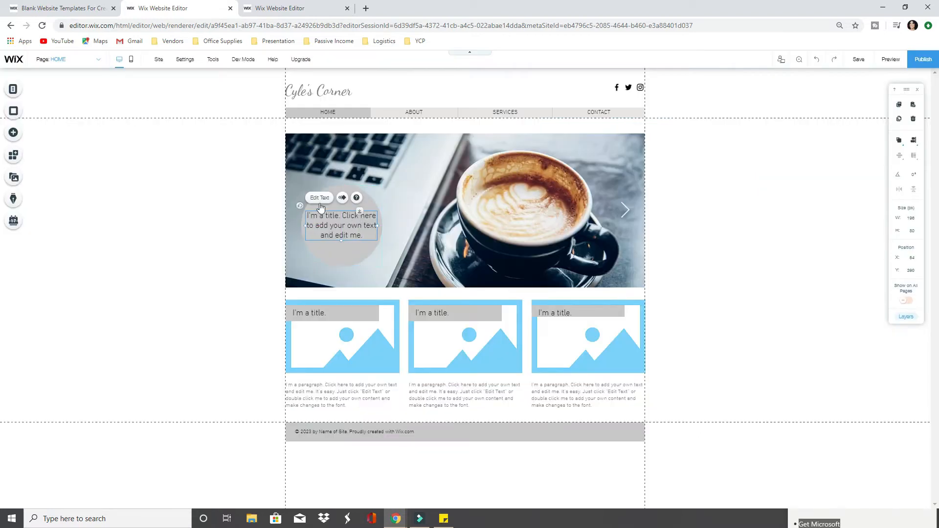
{"action": "double_click", "coordinate": [321, 213]}
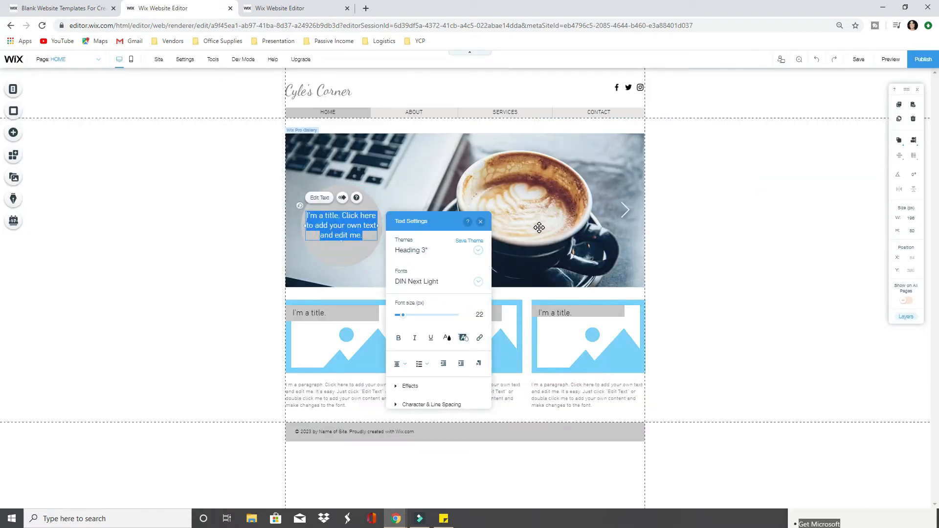
{"action": "key", "text": "BackSpace"}
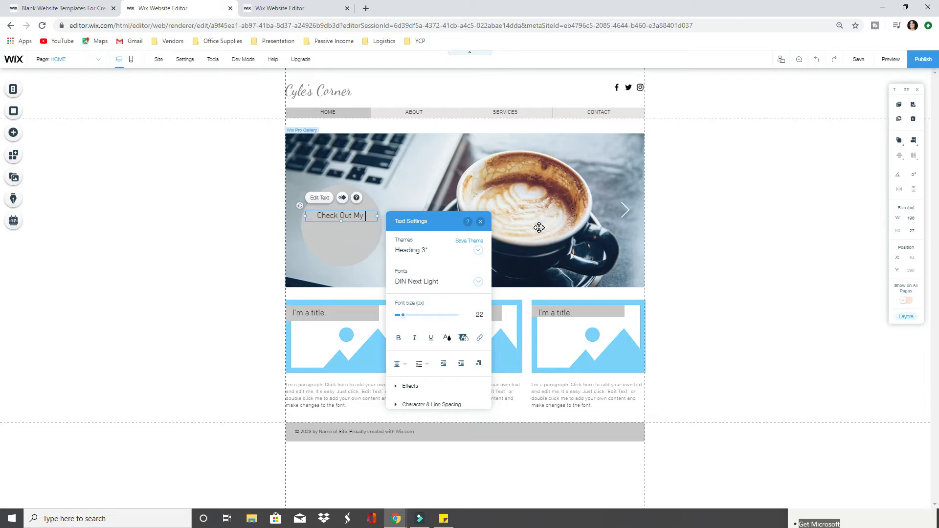
{"action": "key", "text": "BackSpace"}
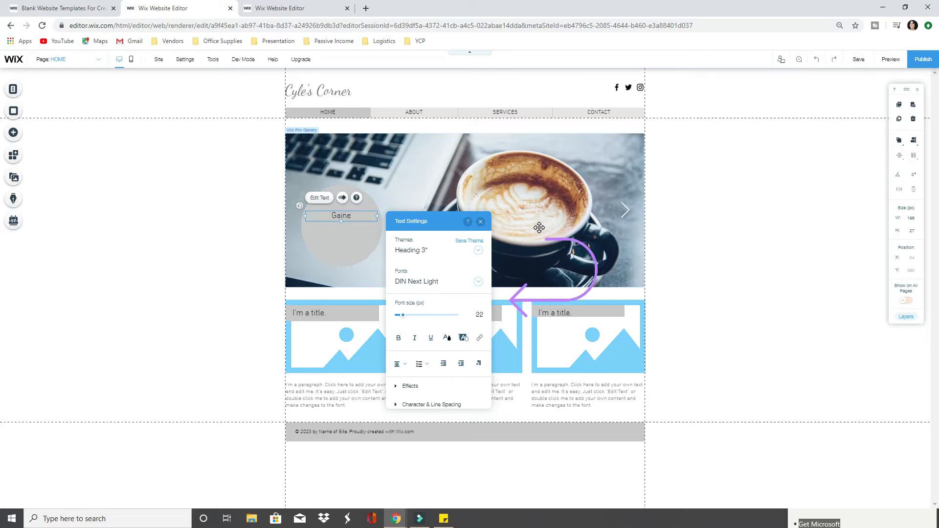
{"action": "type", "text": "ration"}
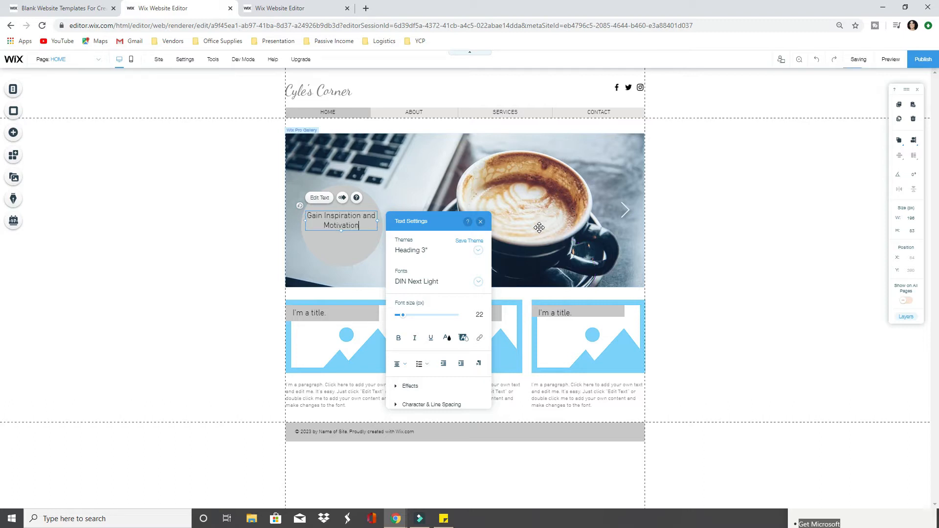
- Extend the circle's title to "Gain Inspiration and Motivation with my new post every Wedneday!" in Futura Light and center-align it
{"action": "type", "text": "and Motivation"}
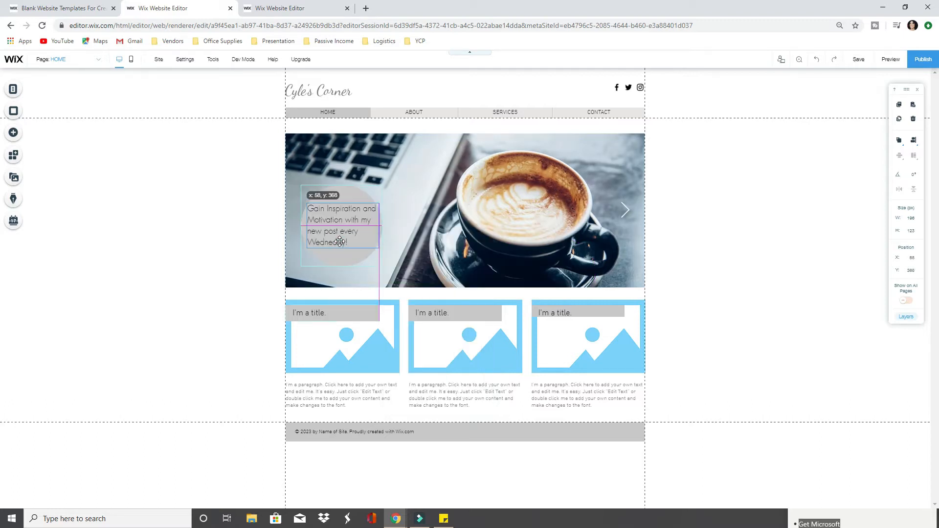
{"action": "left_click_drag", "start_coordinate": [336, 242], "coordinate": [338, 241]}
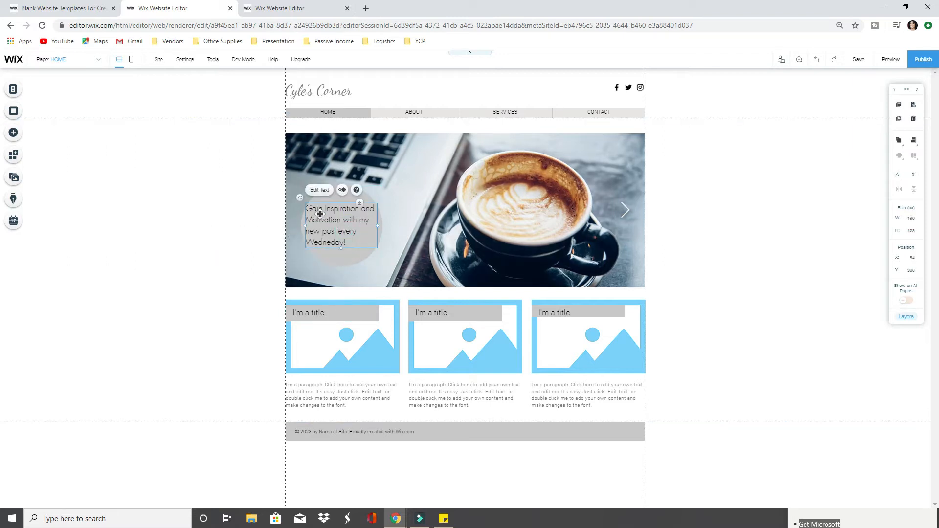
{"action": "left_click", "coordinate": [319, 190]}
{"action": "left_click", "coordinate": [404, 356]}
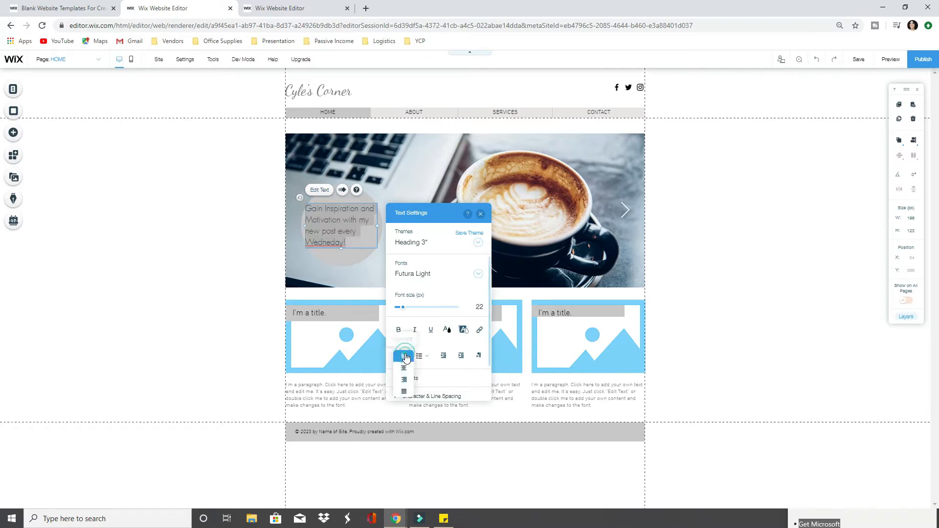
{"action": "left_click", "coordinate": [403, 373]}
{"action": "left_click", "coordinate": [481, 214]}
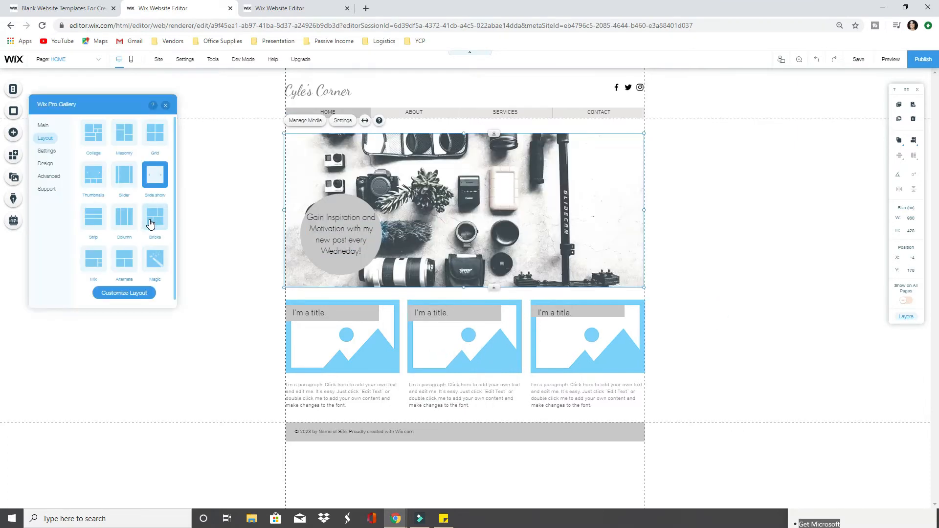
- Try the Alternate layout on the header gallery and review how its images are arranged down the page
{"action": "left_click", "coordinate": [120, 271]}
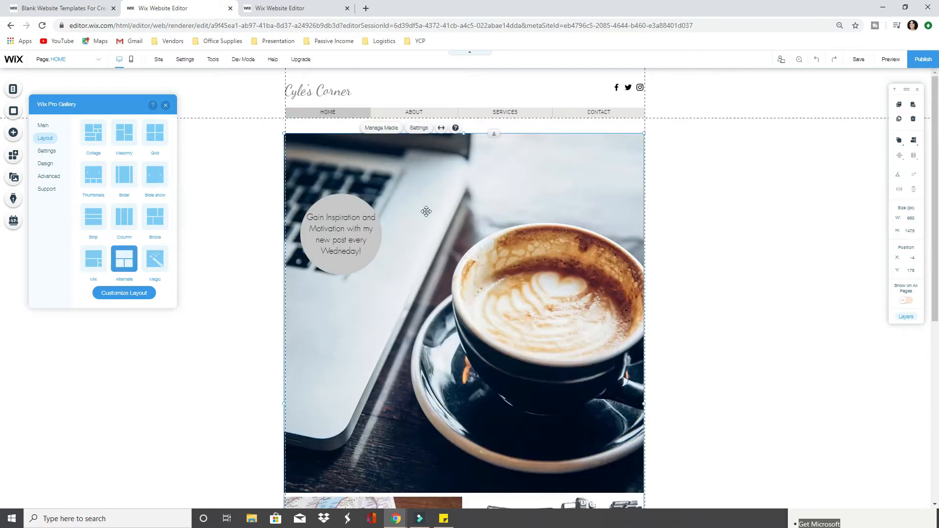
{"action": "scroll", "coordinate": [431, 214], "scroll_direction": "down", "scroll_amount": 4}
{"action": "scroll", "coordinate": [431, 214], "scroll_direction": "down", "scroll_amount": 2}
{"action": "scroll", "coordinate": [430, 216], "scroll_direction": "up", "scroll_amount": 6}
{"action": "scroll", "coordinate": [430, 217], "scroll_direction": "down", "scroll_amount": 7}
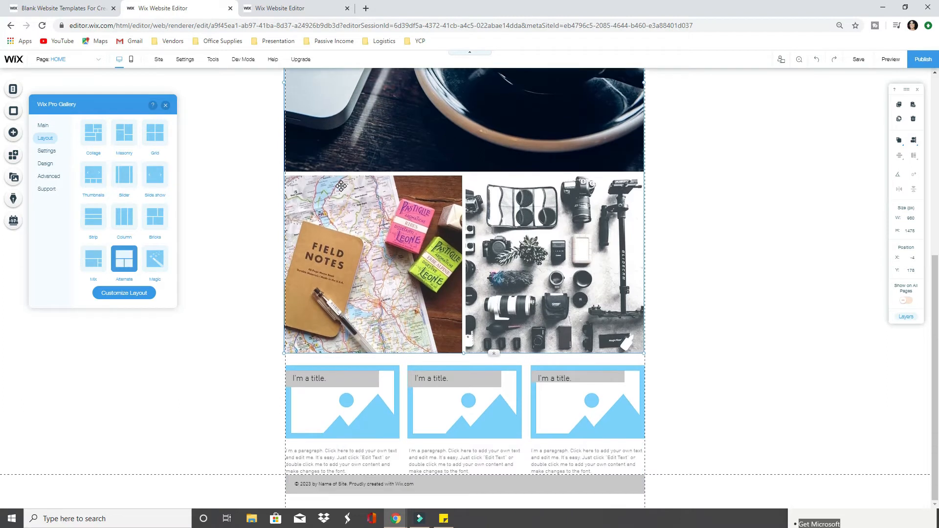
{"action": "scroll", "coordinate": [341, 186], "scroll_direction": "up", "scroll_amount": 3}
{"action": "scroll", "coordinate": [350, 185], "scroll_direction": "up", "scroll_amount": 4}
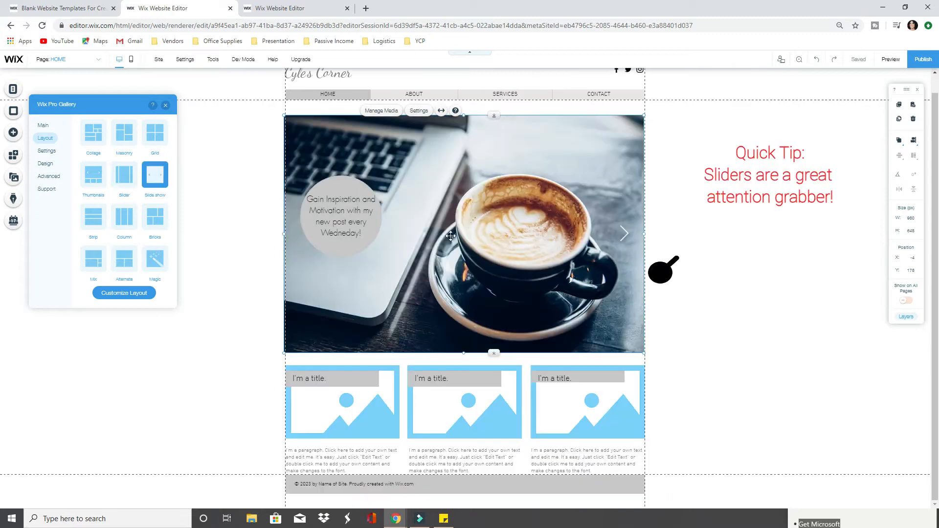
- Move the grey circle and its title text lower on the coffee image, keeping the text inside the circle
{"action": "left_click", "coordinate": [336, 251]}
{"action": "left_click_drag", "start_coordinate": [335, 251], "coordinate": [337, 296]}
{"action": "left_click_drag", "start_coordinate": [359, 219], "coordinate": [358, 246]}
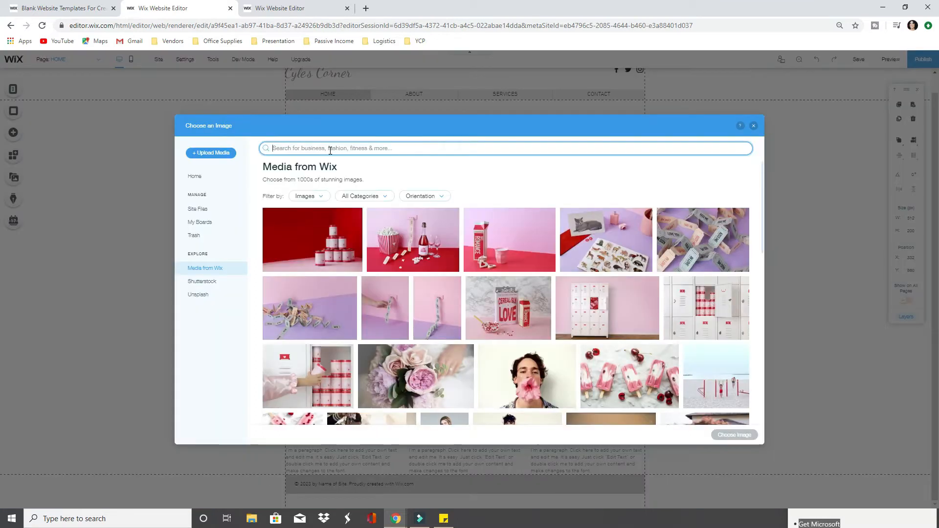
- Search the Media from Wix collection for "fitness" and look through the images for a placeholder replacement
{"action": "type", "text": "fitness"}
{"action": "key", "text": "Return"}
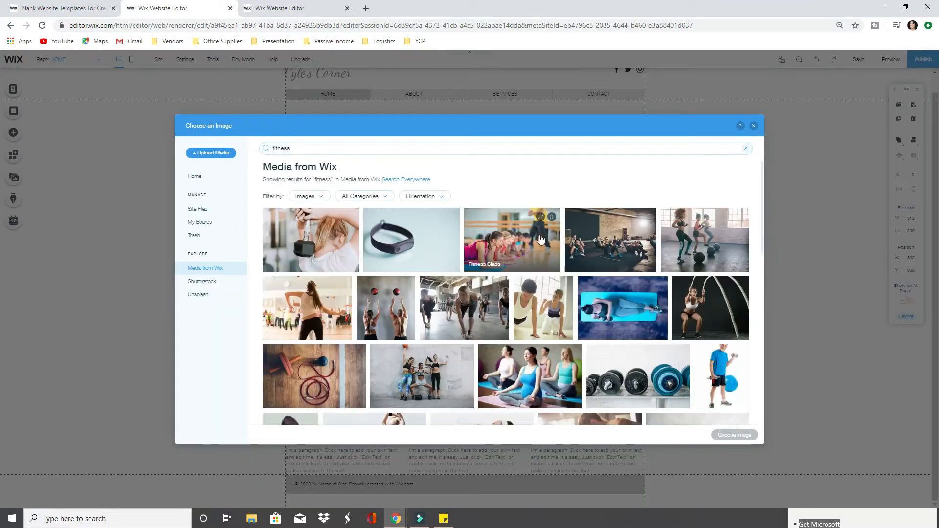
{"action": "scroll", "coordinate": [576, 248], "scroll_direction": "down", "scroll_amount": 6}
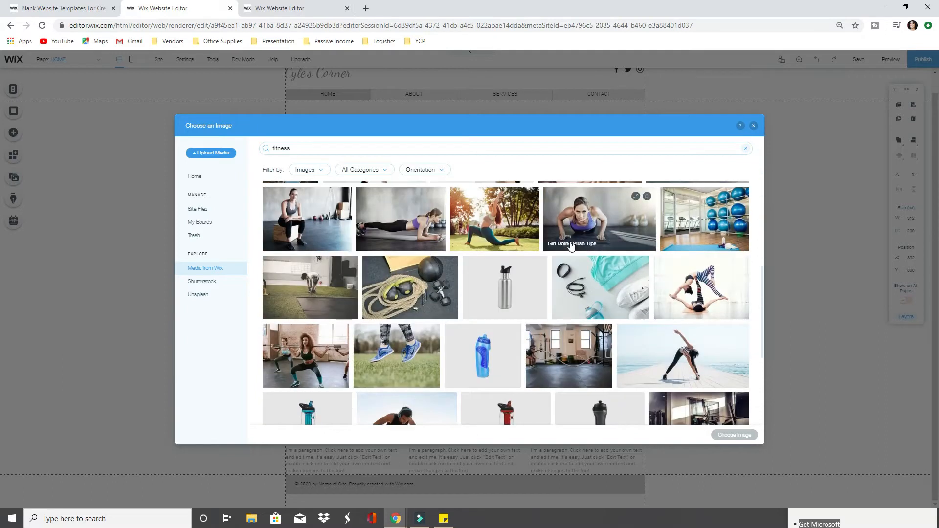
{"action": "scroll", "coordinate": [572, 246], "scroll_direction": "down", "scroll_amount": 5}
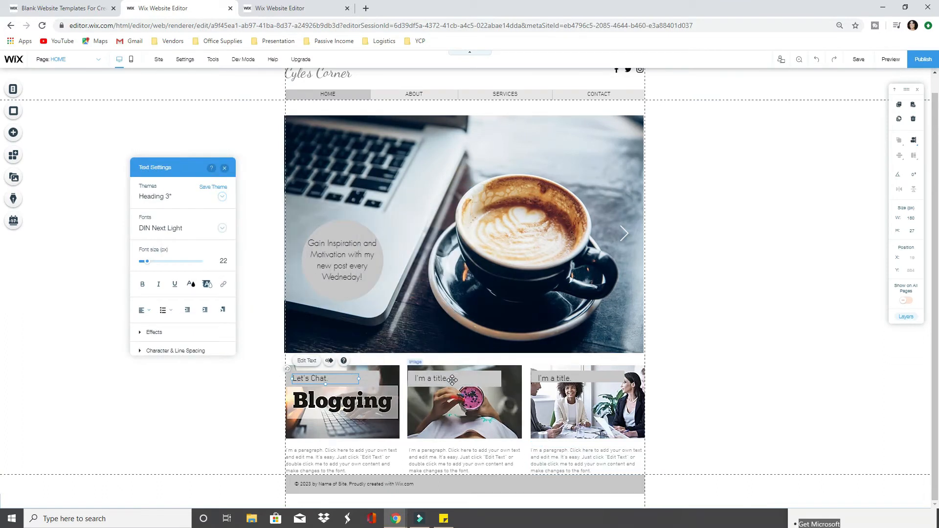
- Change the title on the middle image to "#GETUPGETACTIVE" and the one on the meeting image to "Down to Business."
{"action": "double_click", "coordinate": [430, 378]}
{"action": "key", "text": "BackSpace"}
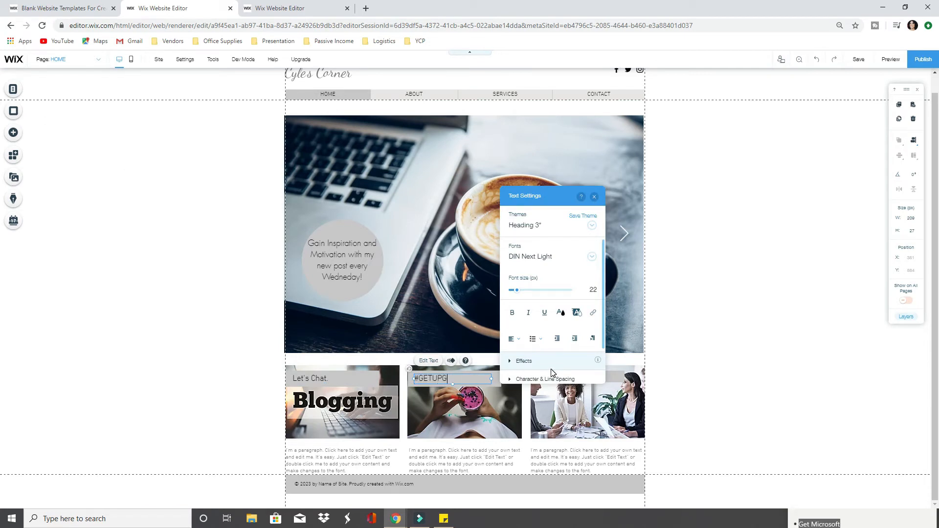
{"action": "left_click", "coordinate": [609, 379]}
{"action": "double_click", "coordinate": [583, 381]}
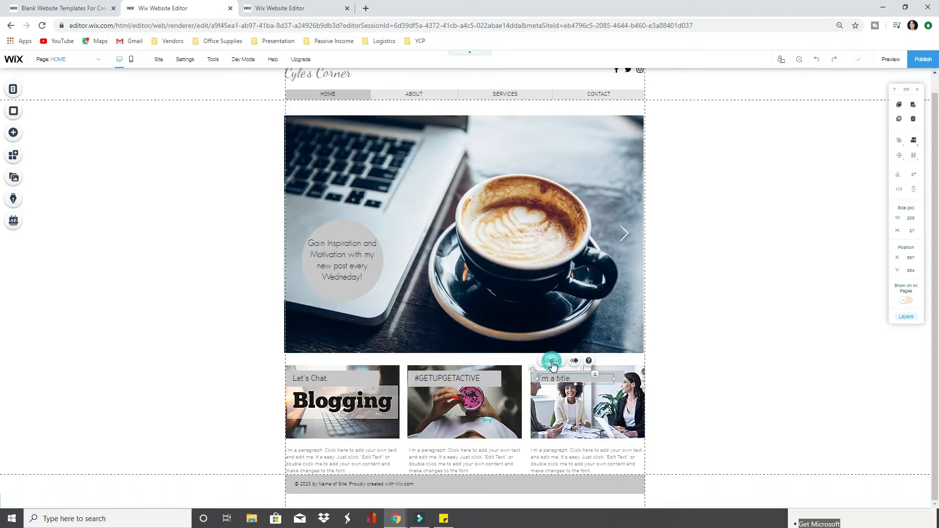
{"action": "key", "text": "BackSpace"}
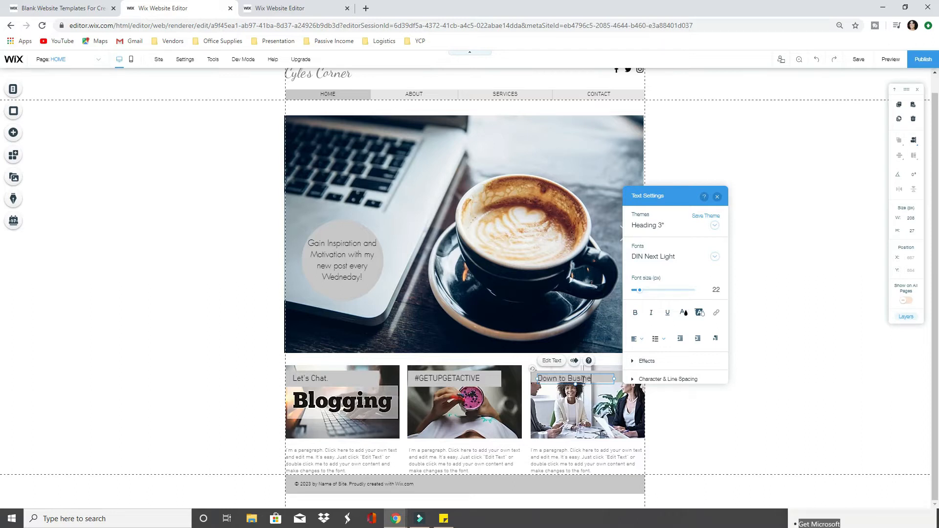
{"action": "left_click_drag", "start_coordinate": [656, 196], "coordinate": [781, 157]}
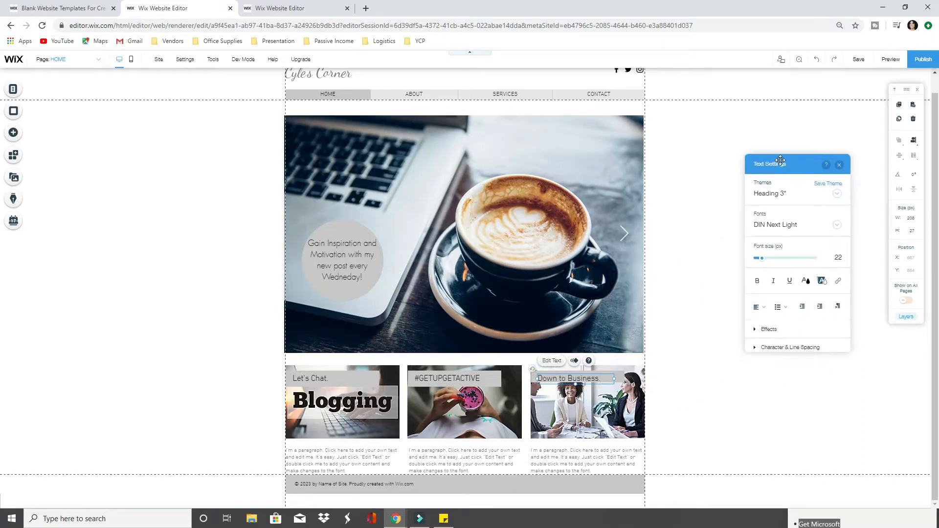
- Rewrite the paragraph under "Let's Chat." as "I LOVE WRITING ABOUT NEW INTERESTS OR HOBBIES…" and add "TIPS AND" to the "Down to Business." paragraph
{"action": "double_click", "coordinate": [307, 450]}
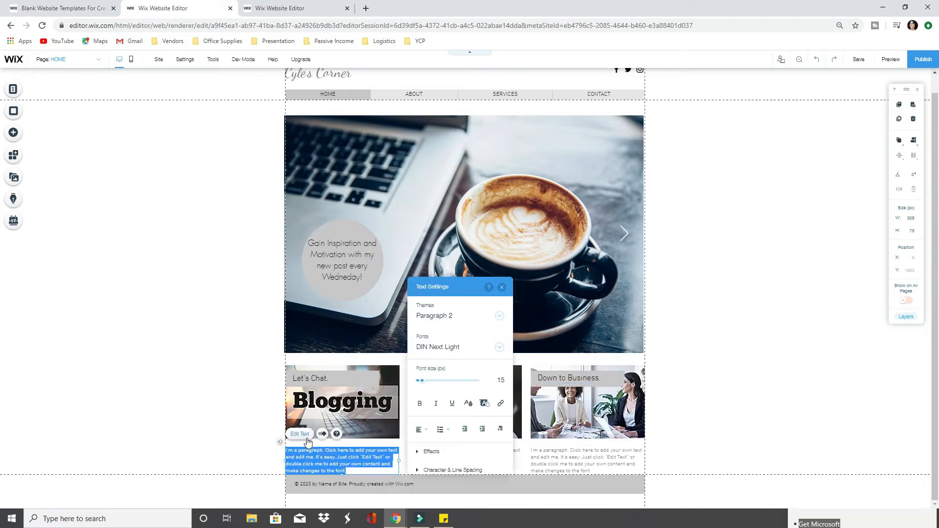
{"action": "left_click_drag", "start_coordinate": [431, 287], "coordinate": [70, 237]}
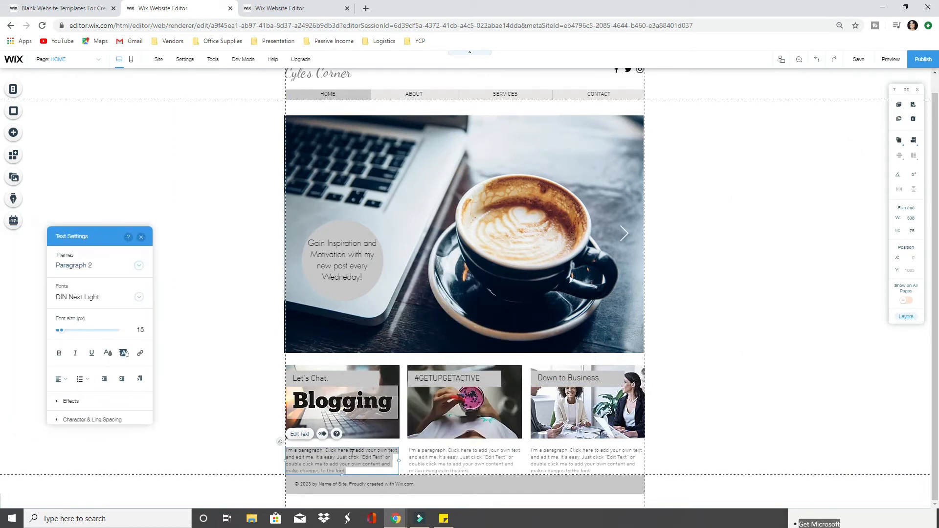
{"action": "left_click_drag", "start_coordinate": [345, 471], "coordinate": [289, 452]}
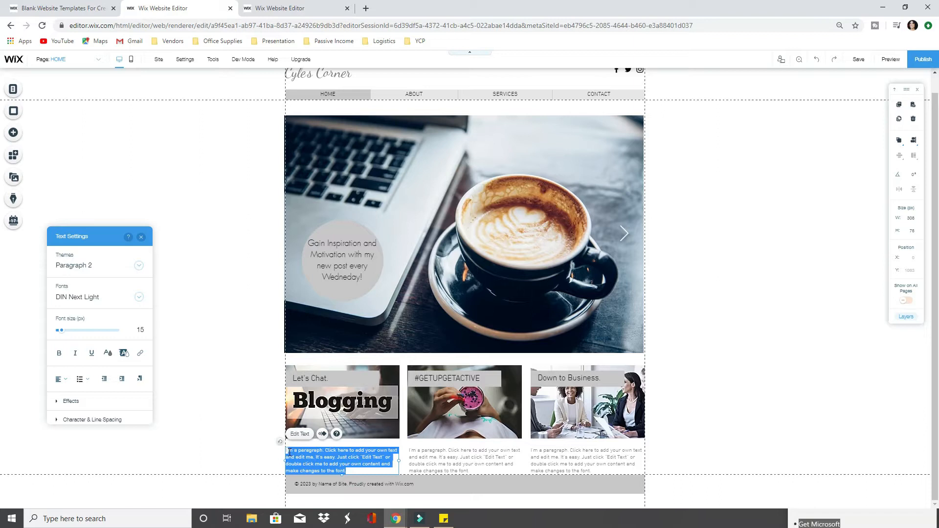
{"action": "key", "text": "BackSpace"}
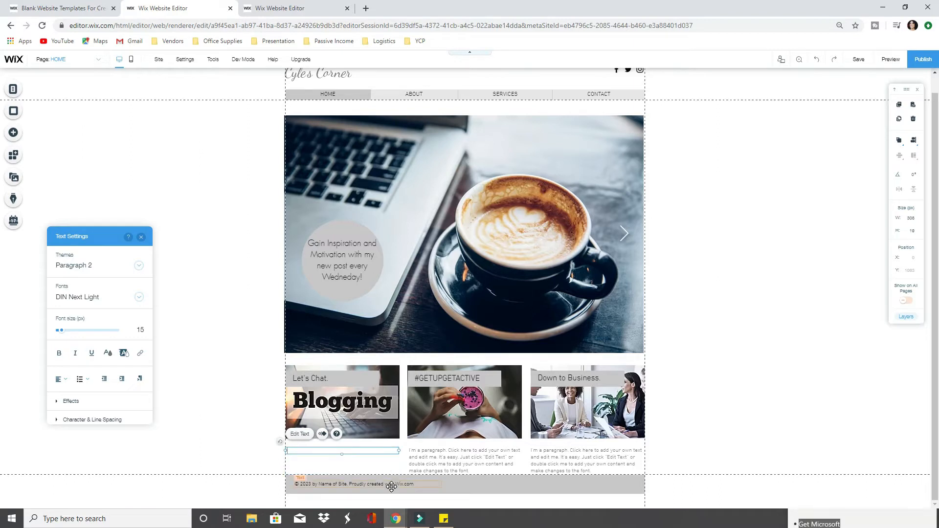
{"action": "type", "text": "LOVE WR"}
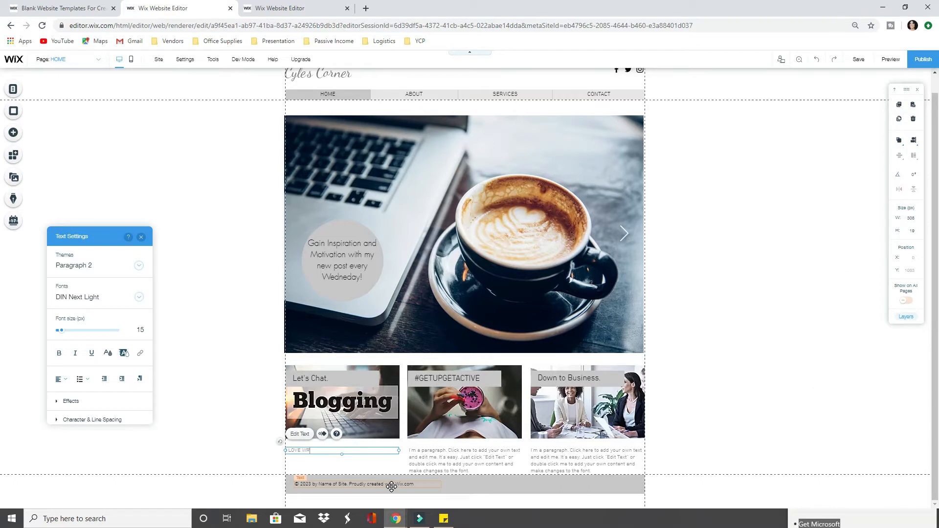
{"action": "type", "text": "ITING ABOUT NEW INTERESTS OR"}
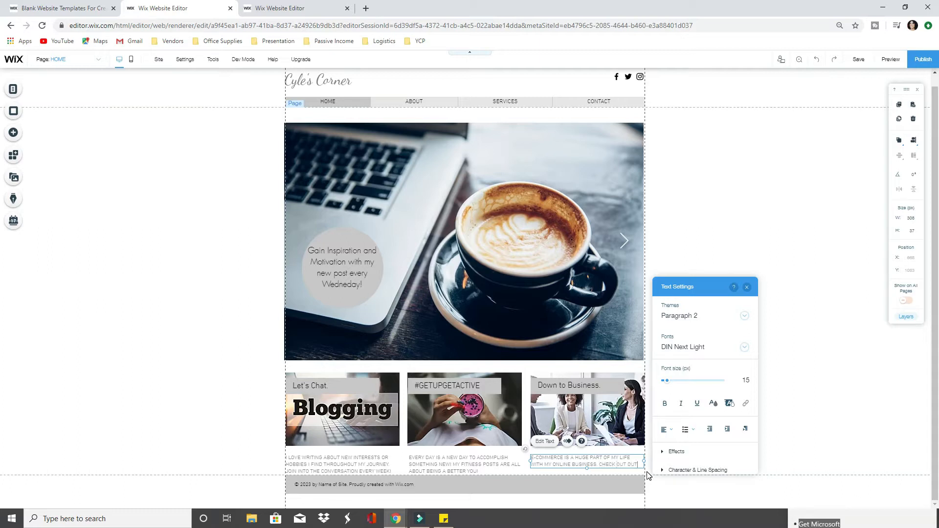
{"action": "type", "text": "TIPS AND"}
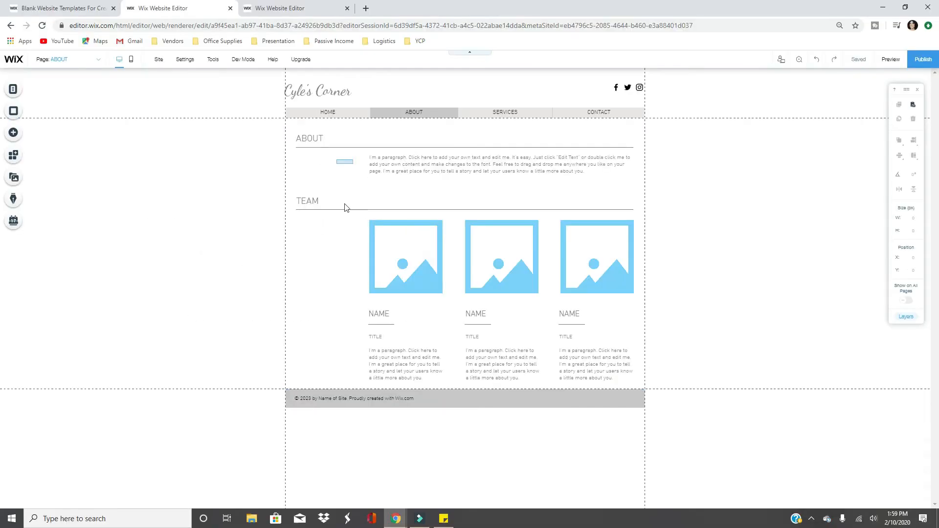
- Delete the About page's TEAM heading and divider, the three placeholder images, and the name, title and paragraph blocks below them
{"action": "left_click", "coordinate": [403, 254]}
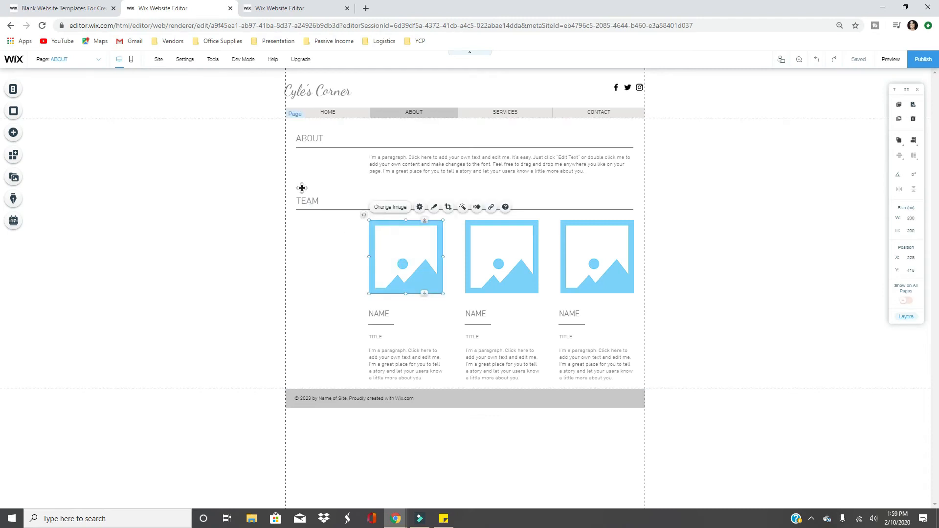
{"action": "left_click_drag", "start_coordinate": [331, 208], "coordinate": [401, 247]}
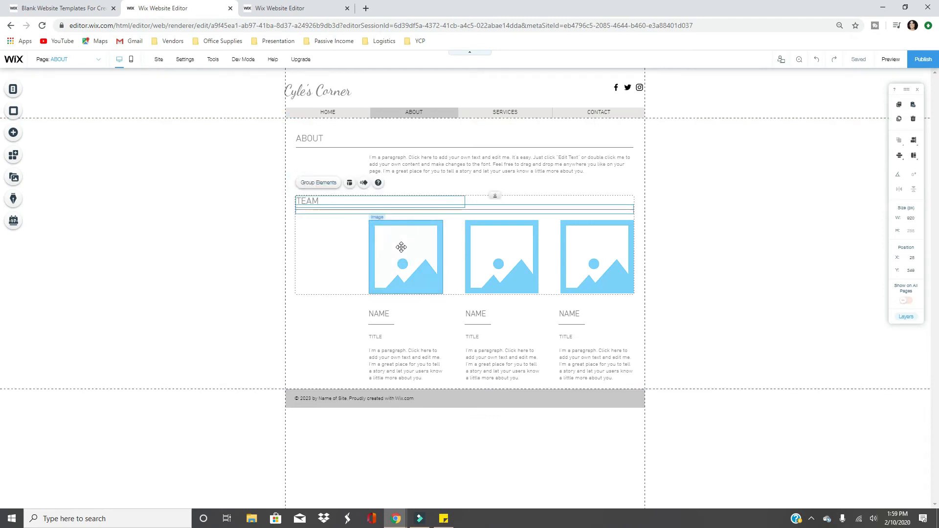
{"action": "key", "text": "Delete"}
{"action": "left_click_drag", "start_coordinate": [352, 211], "coordinate": [640, 290]}
{"action": "key", "text": "Delete"}
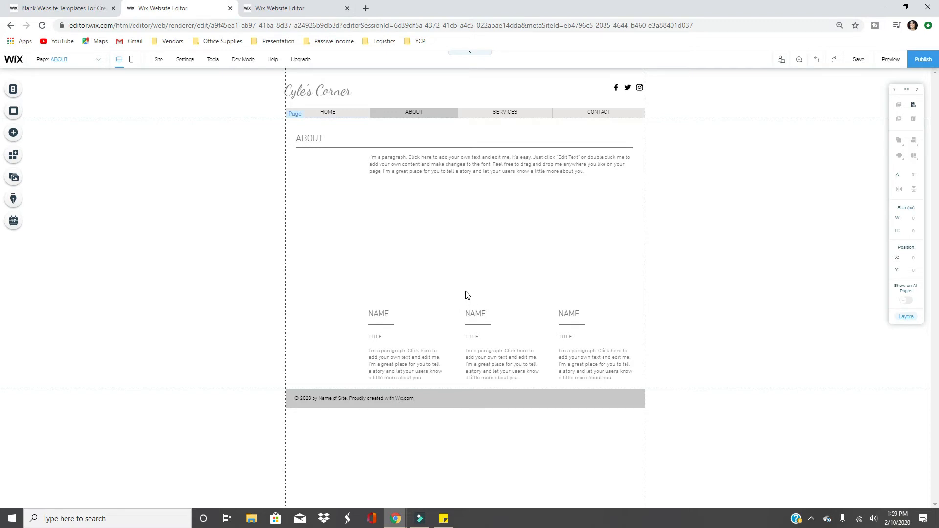
{"action": "left_click_drag", "start_coordinate": [371, 297], "coordinate": [640, 388]}
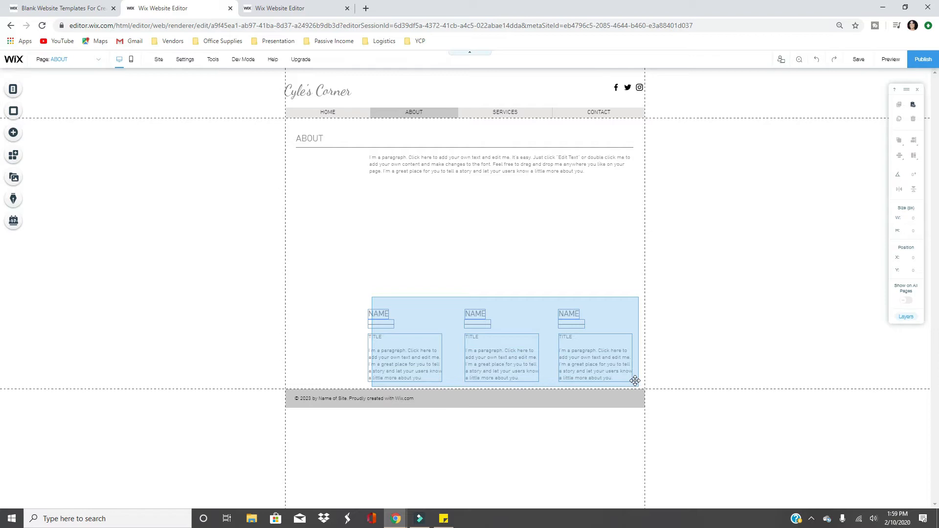
{"action": "key", "text": "Delete"}
- Start adding an uploaded image to the About page and open the file chooser for uploading from the computer
{"action": "left_click", "coordinate": [13, 134]}
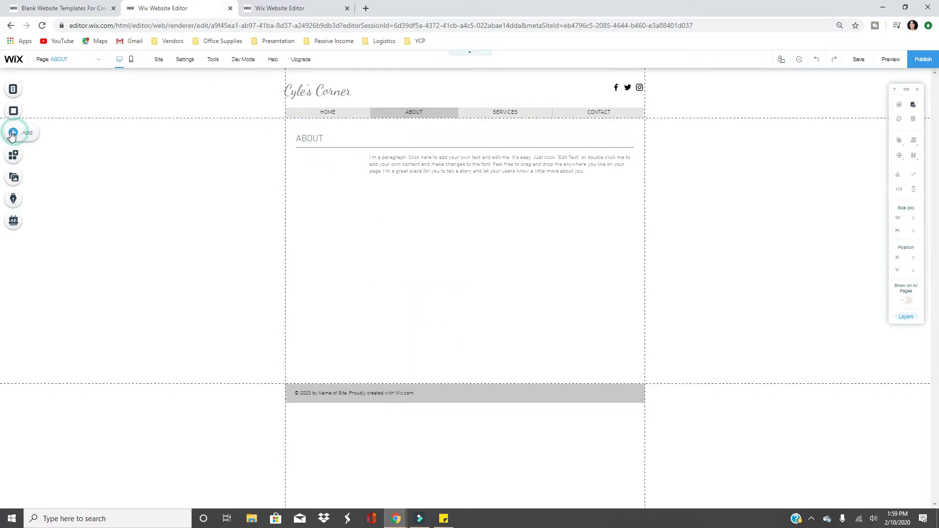
{"action": "left_click", "coordinate": [42, 102]}
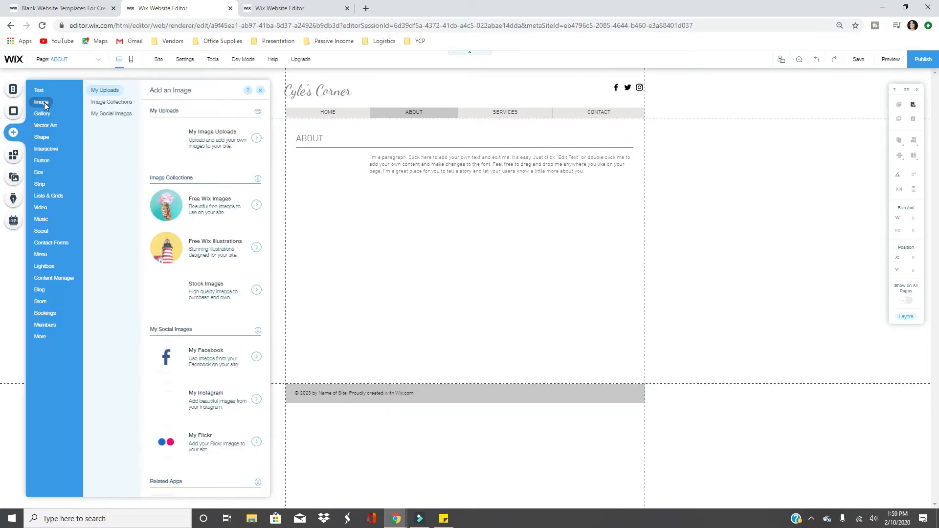
{"action": "left_click", "coordinate": [47, 114]}
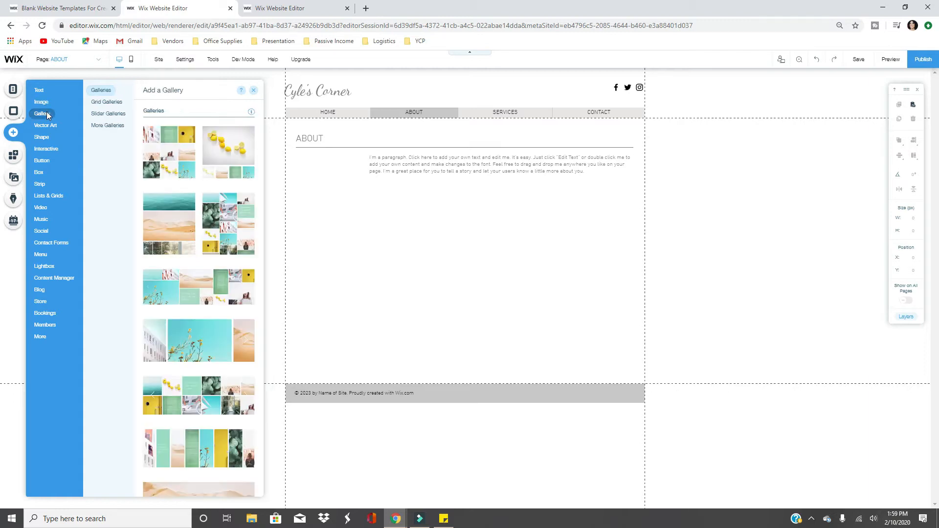
{"action": "left_click", "coordinate": [47, 104]}
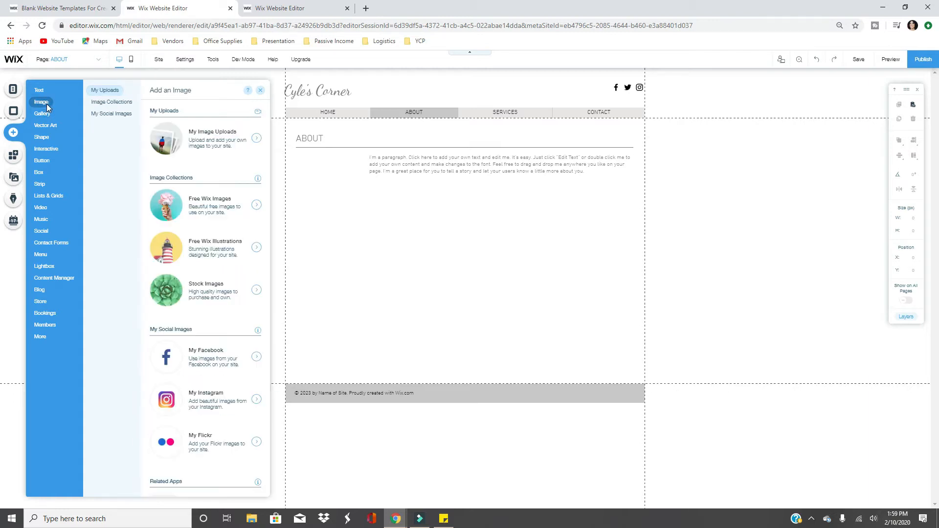
{"action": "left_click", "coordinate": [221, 141]}
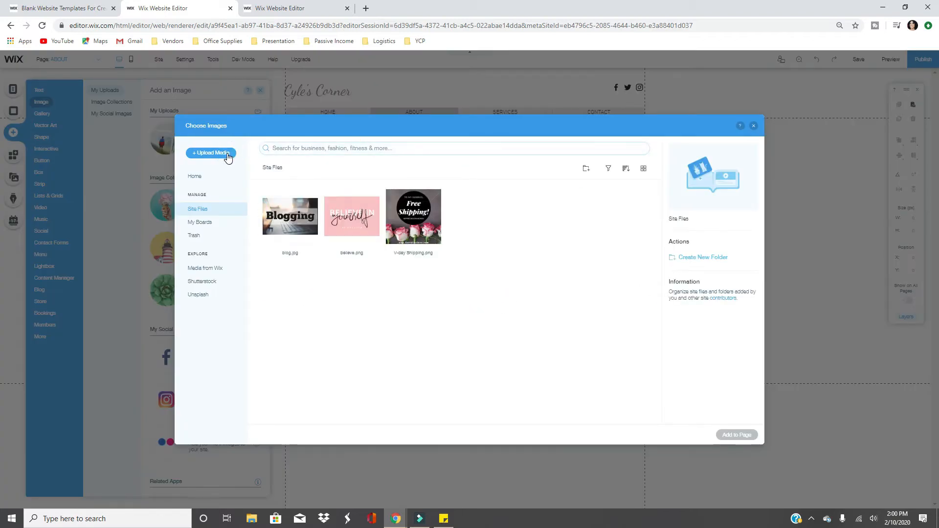
{"action": "left_click", "coordinate": [228, 154]}
{"action": "left_click", "coordinate": [511, 300]}
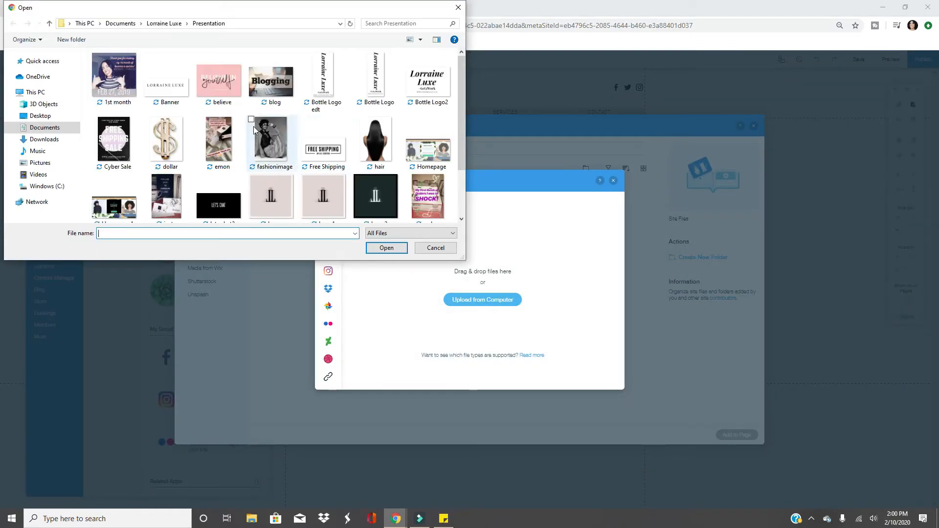
- In the file chooser, go up to the parent folder of Presentation and show its files as tiles
{"action": "scroll", "coordinate": [247, 110], "scroll_direction": "down", "scroll_amount": 2}
{"action": "scroll", "coordinate": [223, 118], "scroll_direction": "up", "scroll_amount": 2}
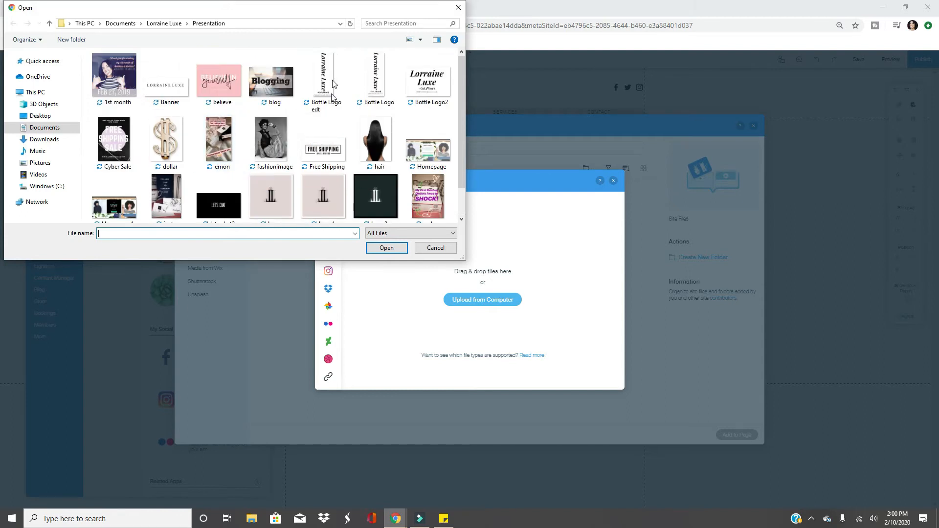
{"action": "left_click", "coordinate": [166, 24]}
{"action": "left_click", "coordinate": [144, 110]}
{"action": "right_click", "coordinate": [144, 109]}
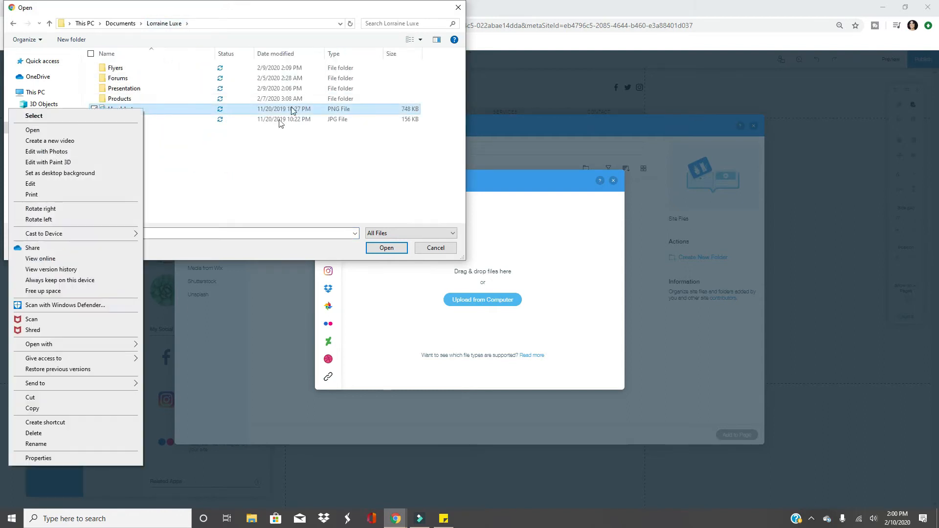
{"action": "key", "text": "Escape"}
{"action": "left_click", "coordinate": [420, 39]}
{"action": "left_click", "coordinate": [445, 64]}
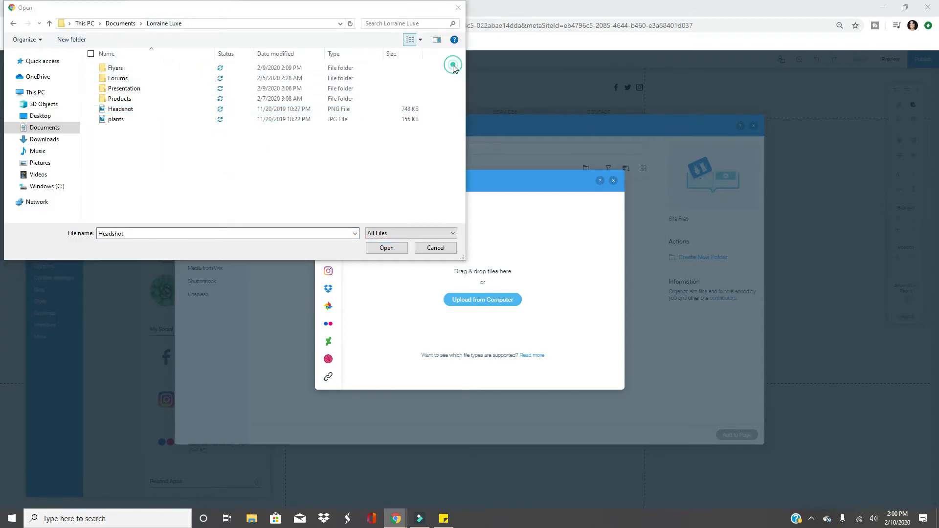
{"action": "left_click", "coordinate": [420, 39]}
{"action": "left_click", "coordinate": [451, 106]}
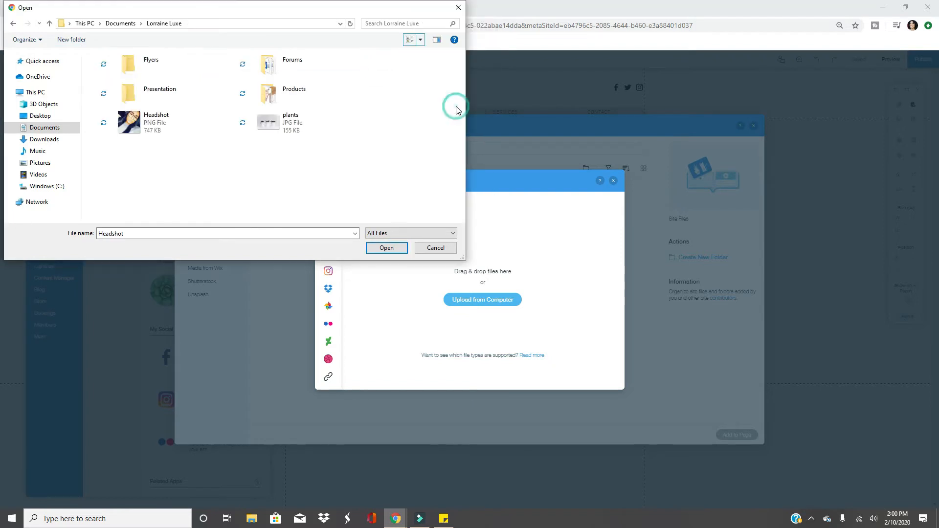
- Upload Headshot.png and add it to the About page
{"action": "left_click", "coordinate": [157, 122]}
{"action": "left_click", "coordinate": [385, 250]}
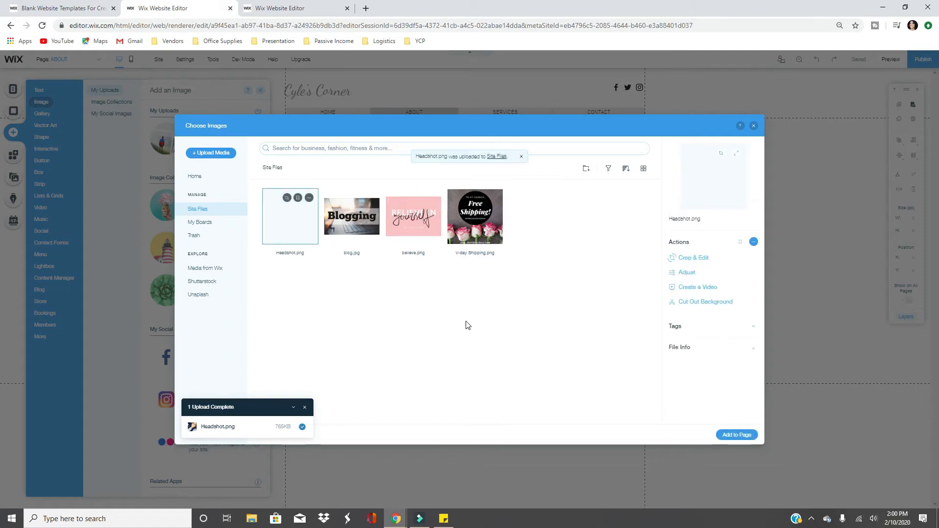
{"action": "left_click", "coordinate": [741, 435]}
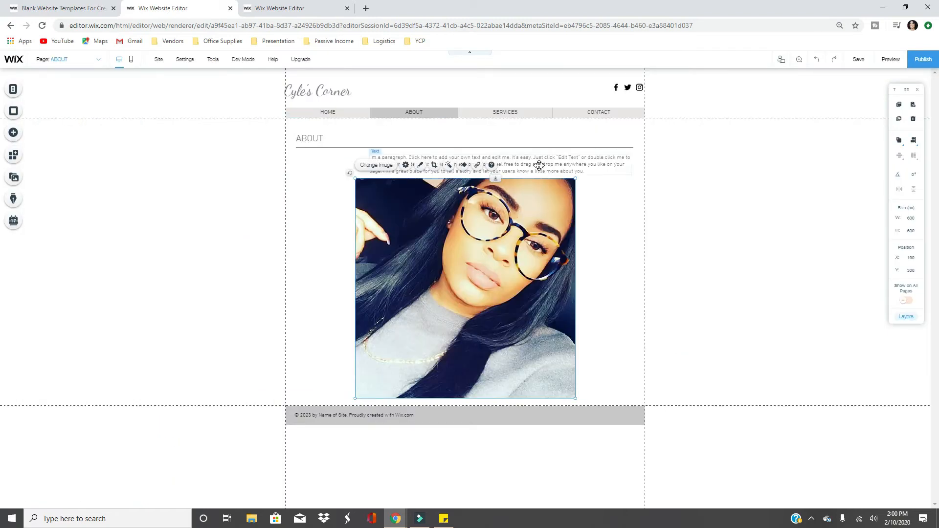
- Move the placeholder paragraph below the headshot and raise the headshot to just under the heading's divider line
{"action": "left_click", "coordinate": [535, 142]}
{"action": "left_click_drag", "start_coordinate": [505, 162], "coordinate": [477, 429]}
{"action": "left_click_drag", "start_coordinate": [494, 267], "coordinate": [500, 240]}
{"action": "left_click", "coordinate": [596, 240]}
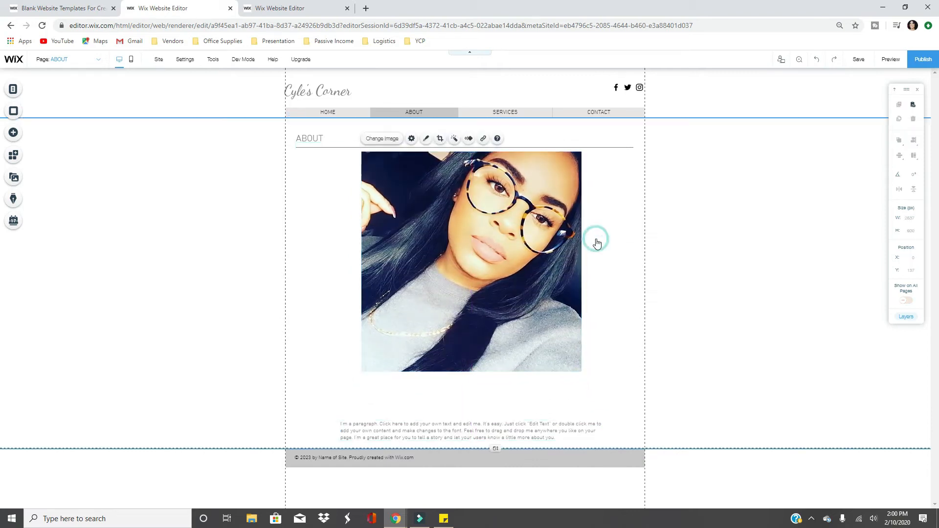
- Change the ABOUT heading to "ALL ABOUT" followed by the site owner's first name
{"action": "left_click", "coordinate": [334, 135]}
{"action": "left_click", "coordinate": [299, 135]}
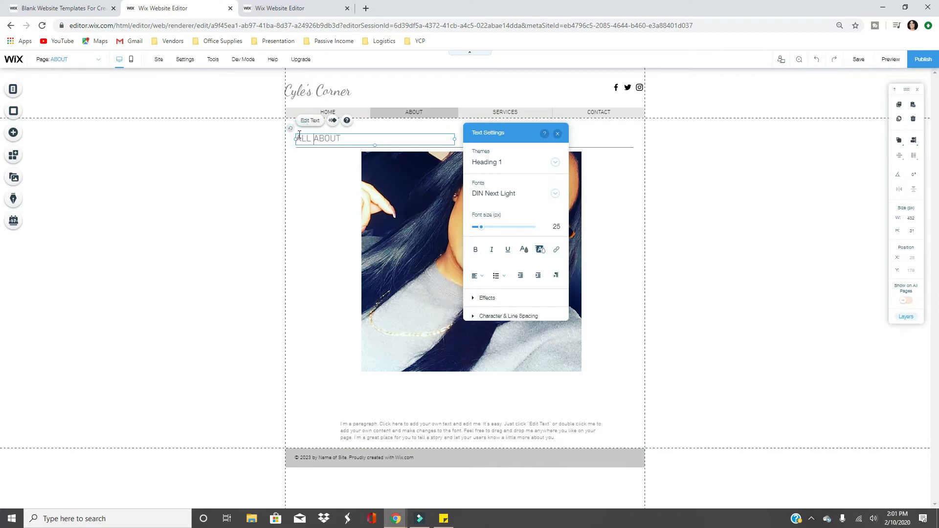
{"action": "left_click_drag", "start_coordinate": [506, 137], "coordinate": [745, 149]}
- Move the paragraph up beneath the headshot and replace its text with a personal introduction starting "HELLO THERE!" at font size 20
{"action": "left_click_drag", "start_coordinate": [526, 433], "coordinate": [523, 395]}
{"action": "left_click", "coordinate": [352, 369]}
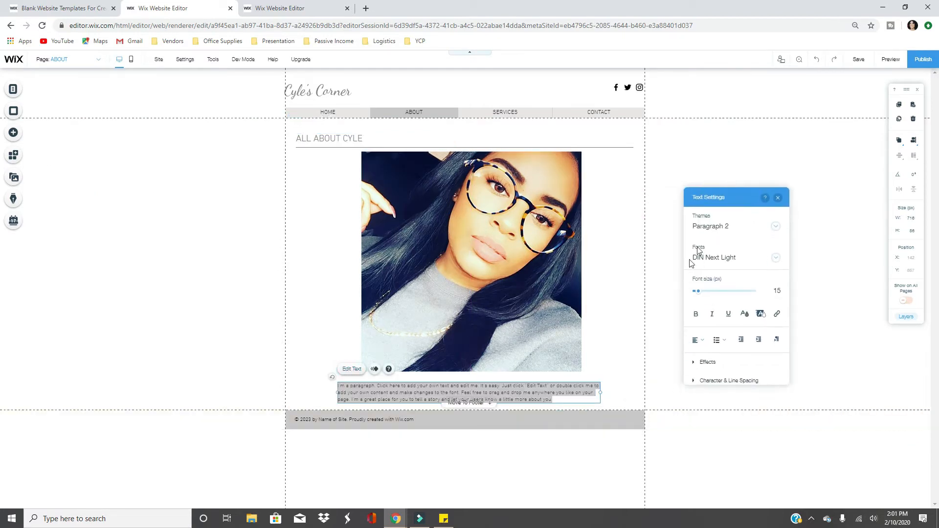
{"action": "left_click", "coordinate": [557, 399]}
{"action": "key", "text": "ctrl+a"}
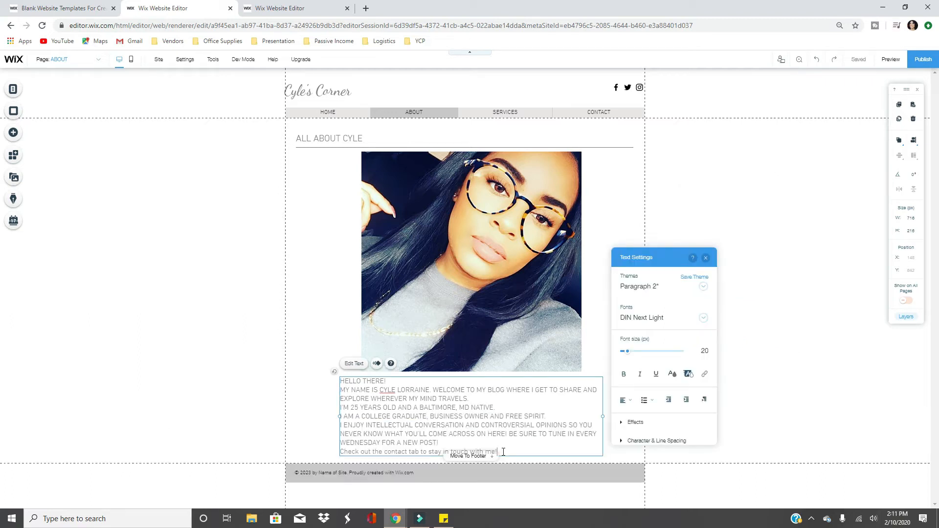
- Make the introduction's last line, "Check out the contact tab to stay in touch with me!", bold
{"action": "left_click_drag", "start_coordinate": [503, 452], "coordinate": [339, 452]}
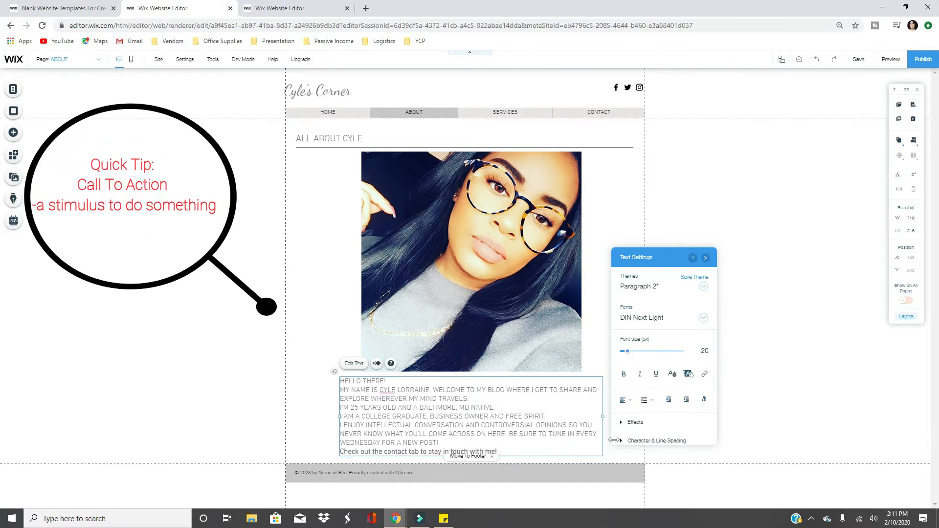
{"action": "scroll", "coordinate": [613, 440], "scroll_direction": "down", "scroll_amount": 1}
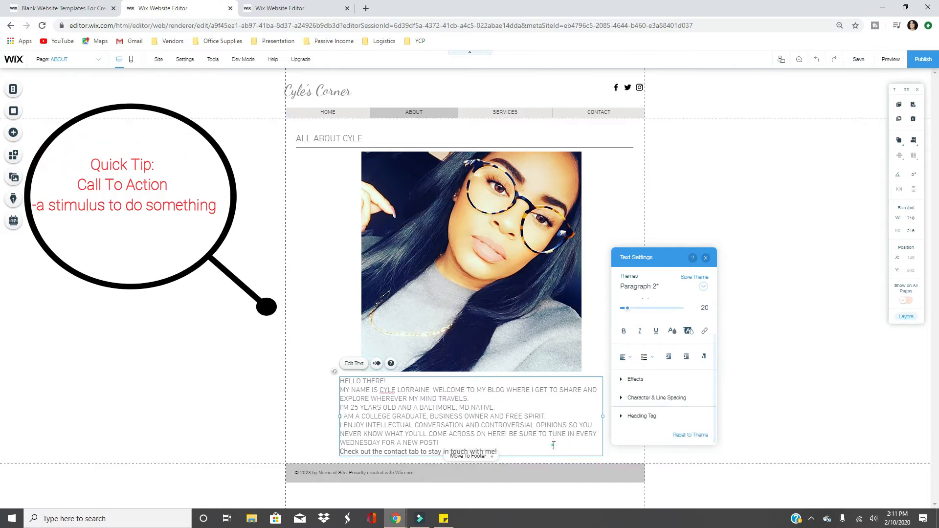
{"action": "left_click", "coordinate": [609, 445]}
- Start importing images from Instagram and connect the Instagram account
{"action": "left_click", "coordinate": [18, 140]}
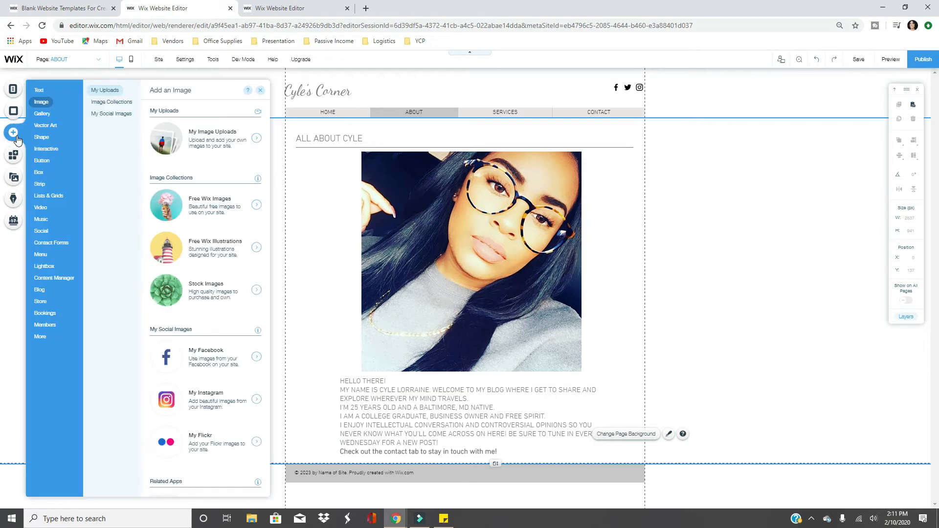
{"action": "left_click", "coordinate": [213, 405]}
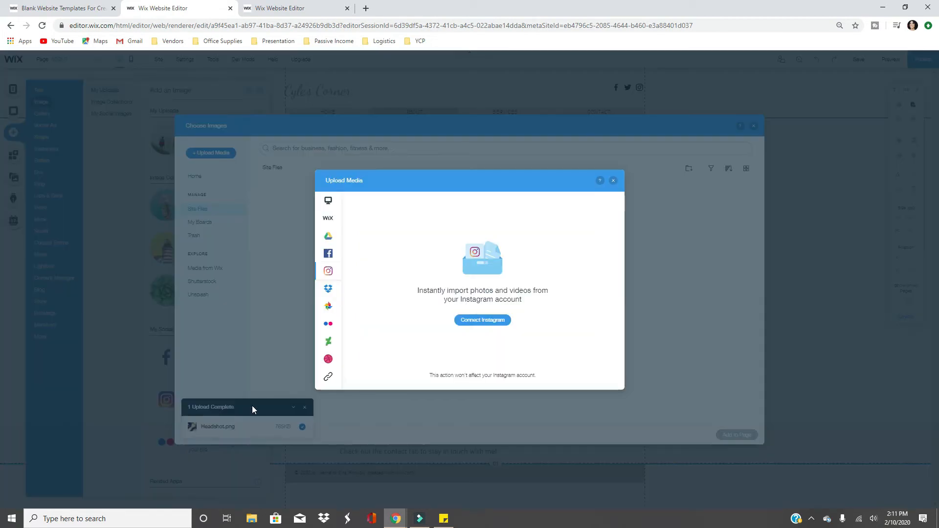
{"action": "left_click", "coordinate": [502, 321]}
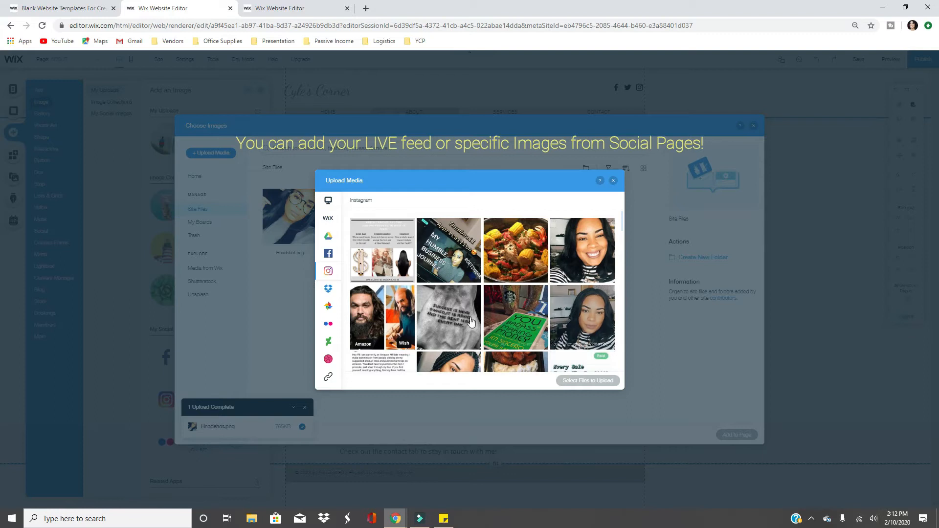
- Select nine pictures from the Instagram feed, including the success quote, green book, portraits and mug, and upload them to the site files
{"action": "left_click", "coordinate": [453, 318]}
{"action": "scroll", "coordinate": [514, 320], "scroll_direction": "down", "scroll_amount": 1}
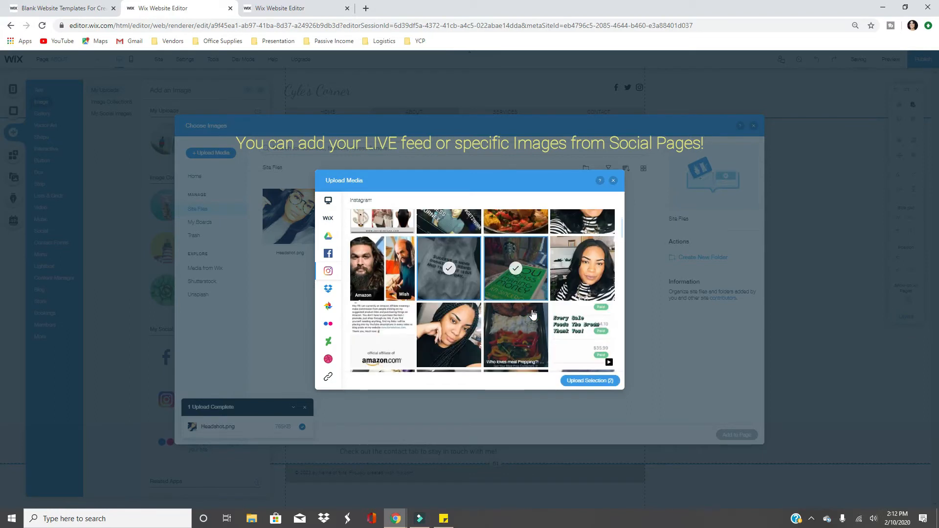
{"action": "scroll", "coordinate": [538, 305], "scroll_direction": "up", "scroll_amount": 1}
{"action": "left_click", "coordinate": [582, 264]}
{"action": "left_click", "coordinate": [516, 313]}
{"action": "scroll", "coordinate": [523, 310], "scroll_direction": "down", "scroll_amount": 3}
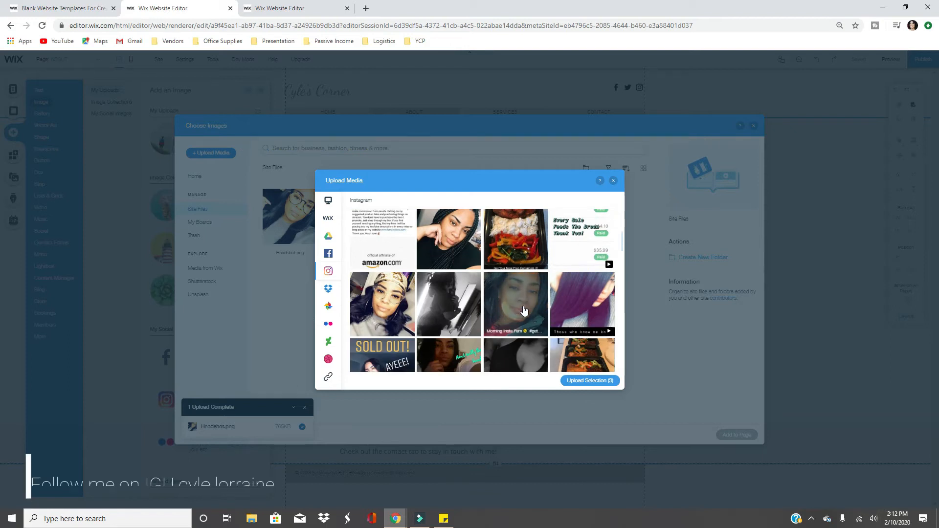
{"action": "scroll", "coordinate": [523, 310], "scroll_direction": "down", "scroll_amount": 5}
{"action": "scroll", "coordinate": [524, 310], "scroll_direction": "down", "scroll_amount": 6}
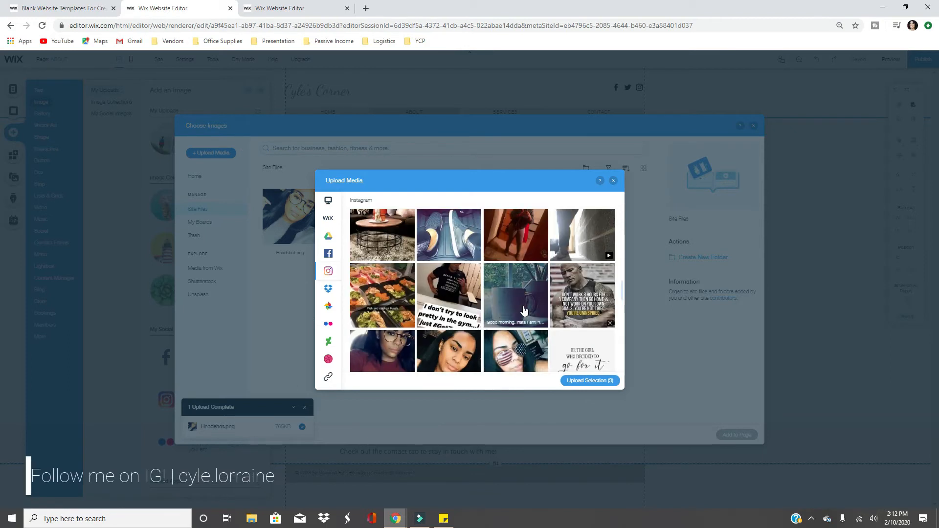
{"action": "scroll", "coordinate": [523, 310], "scroll_direction": "up", "scroll_amount": 6}
{"action": "left_click", "coordinate": [377, 313]}
{"action": "left_click", "coordinate": [602, 381]}
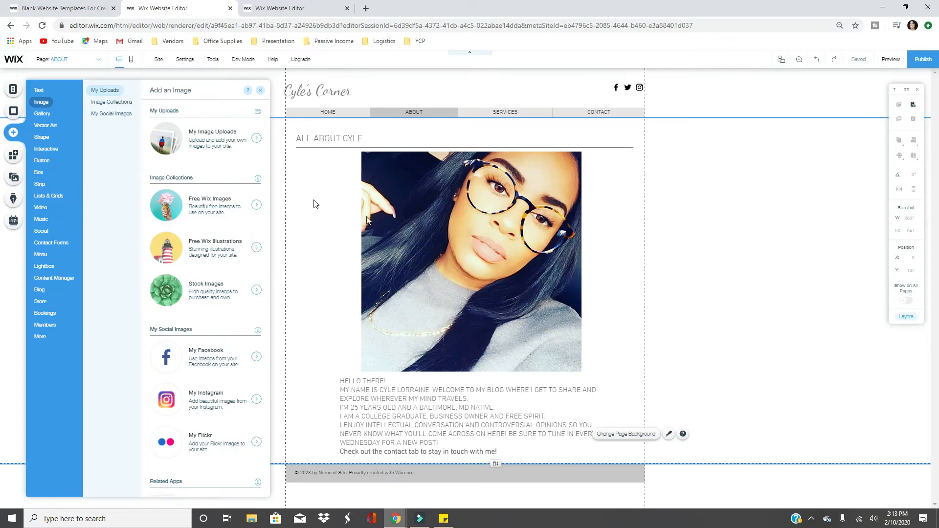
- Add a Grid (Pro Gallery) to the About page and place it below the introduction paragraph
{"action": "left_click", "coordinate": [43, 114]}
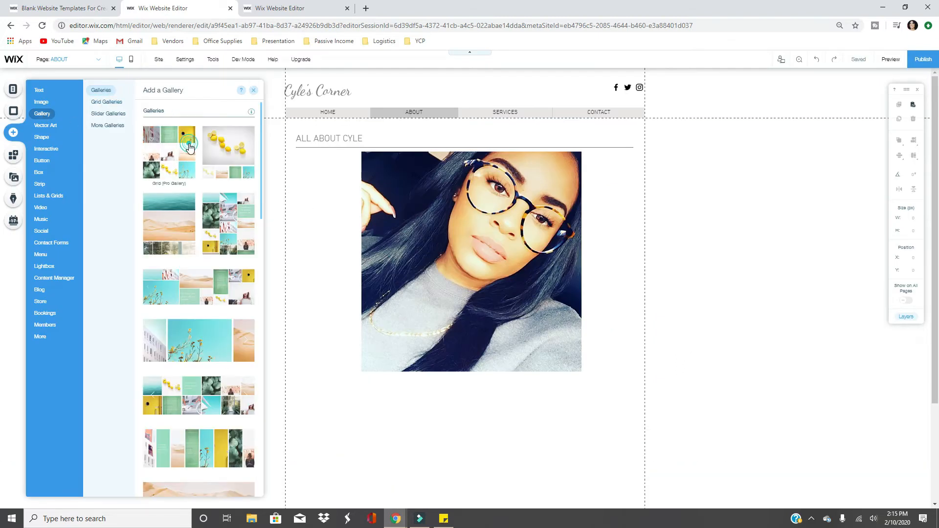
{"action": "left_click", "coordinate": [184, 142]}
{"action": "scroll", "coordinate": [683, 205], "scroll_direction": "down", "scroll_amount": 3}
{"action": "left_click_drag", "start_coordinate": [552, 254], "coordinate": [574, 434]}
{"action": "scroll", "coordinate": [568, 380], "scroll_direction": "up", "scroll_amount": 3}
{"action": "scroll", "coordinate": [567, 380], "scroll_direction": "down", "scroll_amount": 3}
{"action": "left_click_drag", "start_coordinate": [582, 387], "coordinate": [581, 258]}
{"action": "scroll", "coordinate": [581, 372], "scroll_direction": "down", "scroll_amount": 2}
{"action": "left_click_drag", "start_coordinate": [559, 313], "coordinate": [562, 293]}
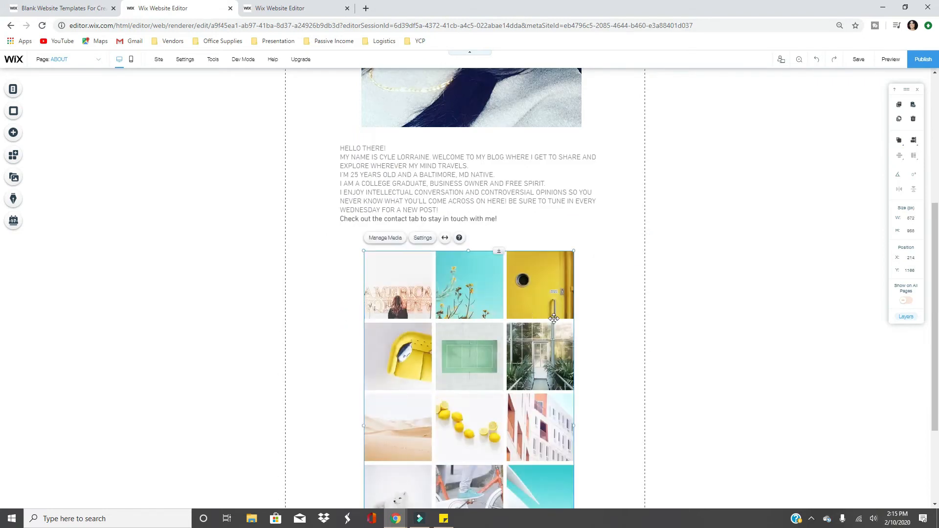
- Delete the last four placeholder images from the gallery, numbers 10 to 13
{"action": "scroll", "coordinate": [554, 318], "scroll_direction": "down", "scroll_amount": 2}
{"action": "left_click", "coordinate": [399, 146]}
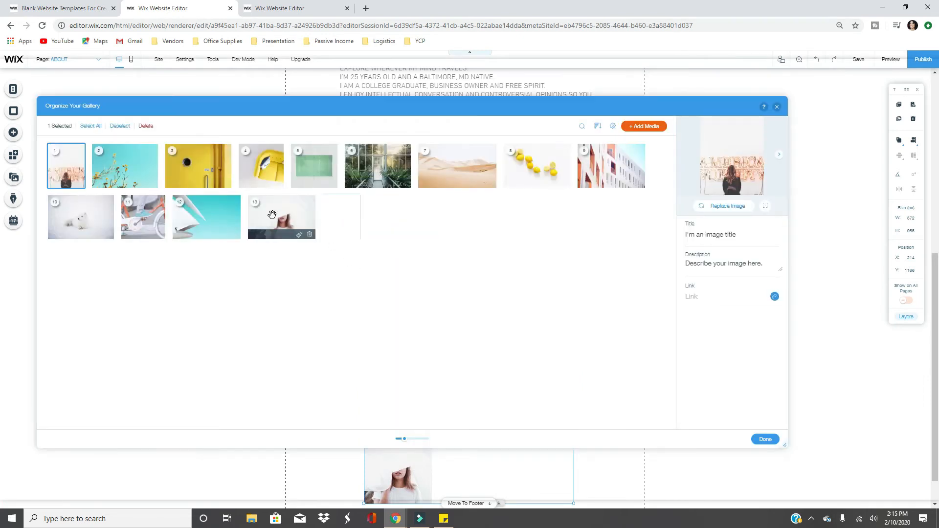
{"action": "left_click", "coordinate": [309, 236]}
{"action": "left_click", "coordinate": [233, 236]}
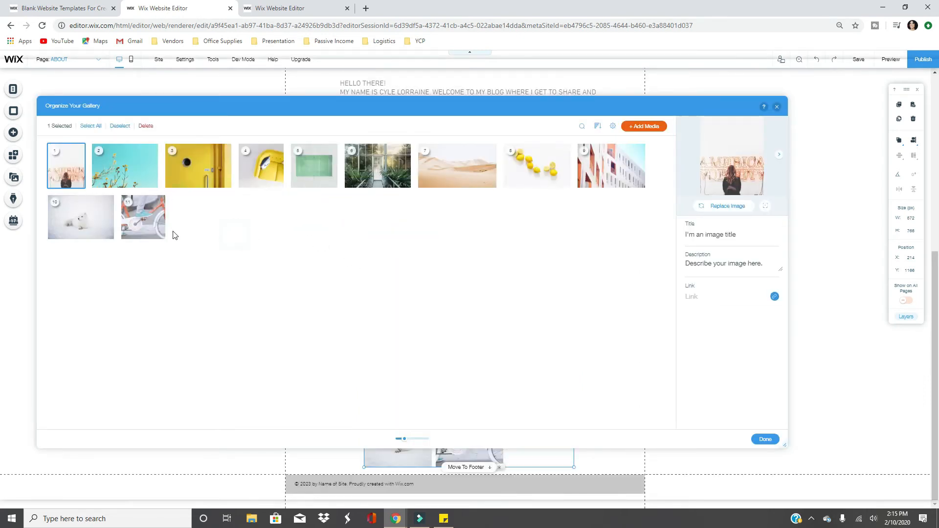
{"action": "left_click", "coordinate": [158, 236]}
{"action": "left_click", "coordinate": [126, 238]}
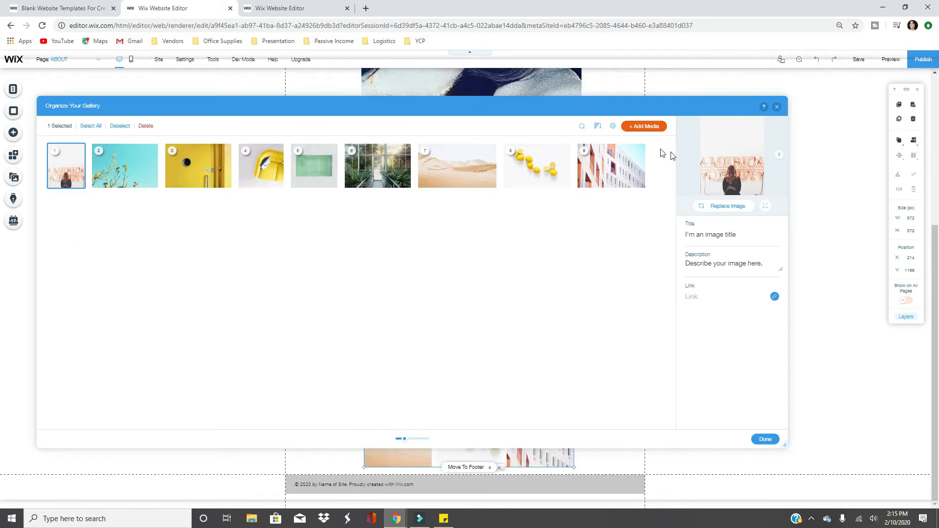
- Choose the uploaded Instagram pictures from Site Files as the gallery's new images
{"action": "left_click", "coordinate": [638, 128]}
{"action": "left_click", "coordinate": [637, 146]}
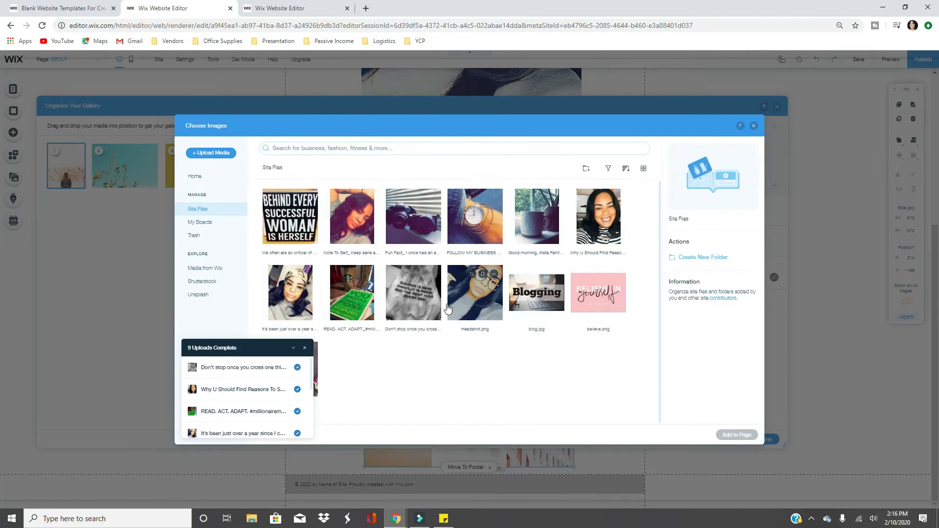
{"action": "left_click", "coordinate": [294, 228]}
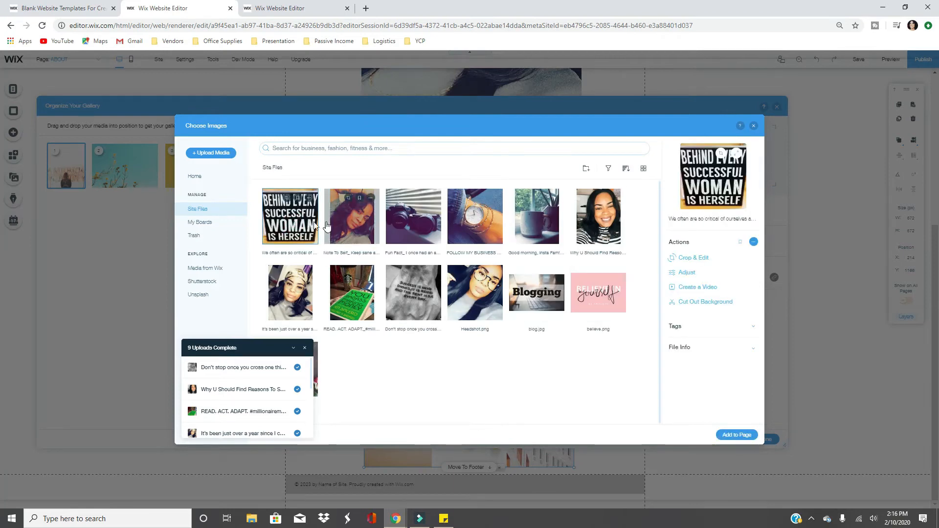
{"action": "left_click", "coordinate": [416, 296]}
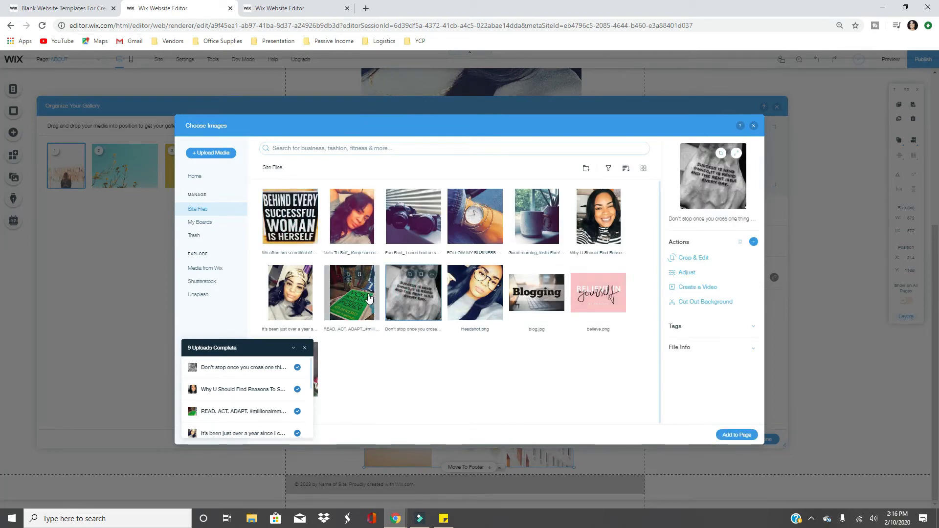
{"action": "left_click", "coordinate": [369, 298], "text": "ctrl"}
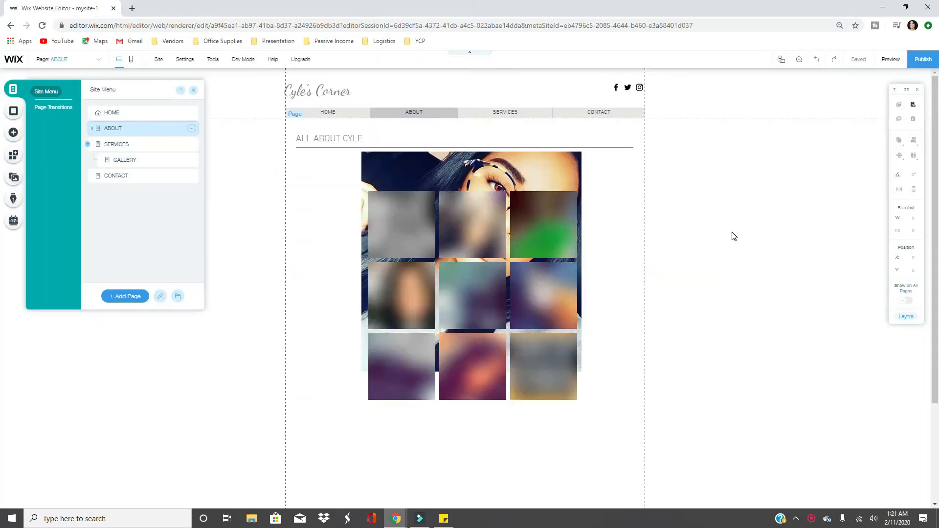
- Move the gallery off the headshot to below the introduction paragraph, lined up with the headshot's edges
{"action": "scroll", "coordinate": [734, 236], "scroll_direction": "down", "scroll_amount": 3}
{"action": "left_click_drag", "start_coordinate": [543, 176], "coordinate": [587, 506]}
{"action": "left_click_drag", "start_coordinate": [374, 412], "coordinate": [375, 277]}
{"action": "scroll", "coordinate": [457, 245], "scroll_direction": "down", "scroll_amount": 2}
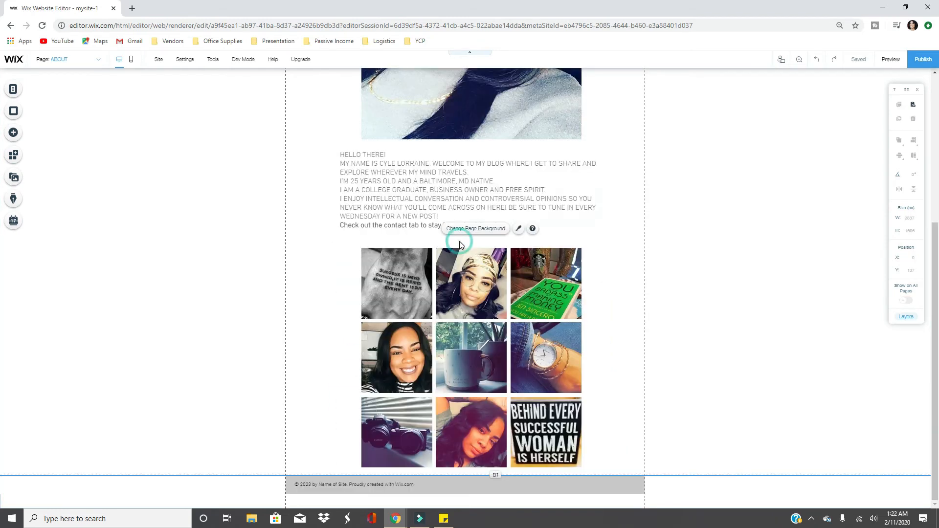
- Add a Heading 2 text between the introduction paragraph and the gallery and open it for editing
{"action": "left_click", "coordinate": [10, 133]}
{"action": "left_click", "coordinate": [40, 91]}
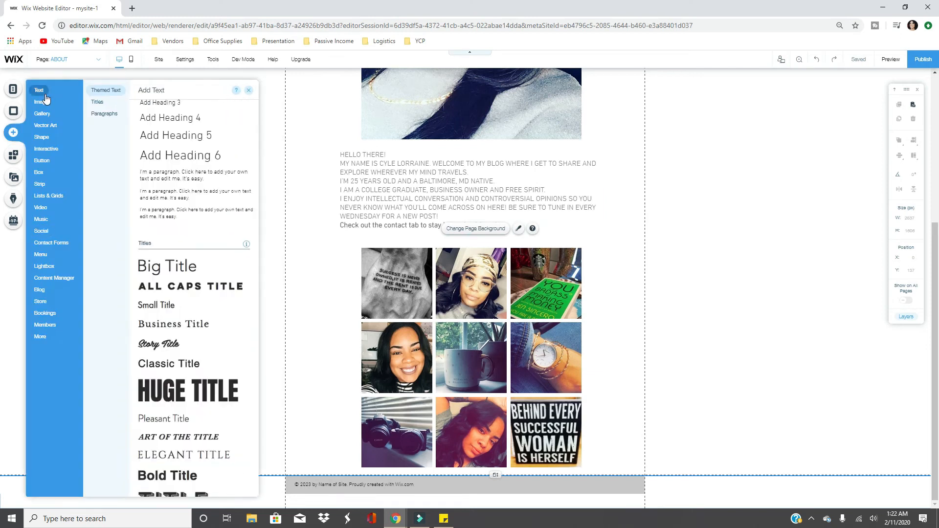
{"action": "left_click_drag", "start_coordinate": [192, 132], "coordinate": [477, 241]}
{"action": "double_click", "coordinate": [477, 240]}
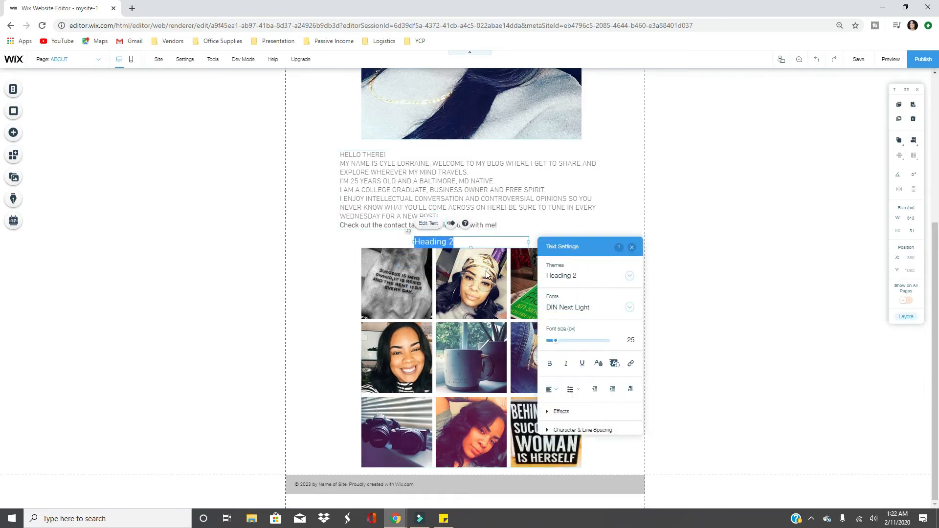
- Set the new heading's text to "Follow Me on IG!|" followed by the site owner's Instagram handle
{"action": "type", "text": "Follow Me on IG!| Cyle Lo"}
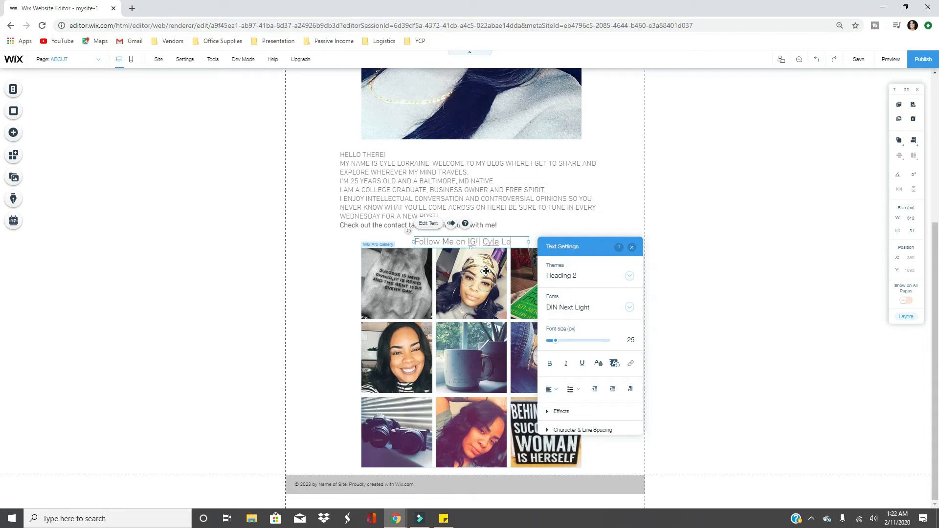
{"action": "key", "text": "BackSpace"}
{"action": "key", "text": "BackSpace"}
{"action": "key", "text": "BackSpace"}
{"action": "key", "text": "BackSpace"}
{"action": "key", "text": "BackSpace"}
{"action": "key", "text": "BackSpace"}
{"action": "type", "text": "Lorraine"}
- Widen the Instagram heading's text box to fit its line and centre it just above the gallery
{"action": "left_click_drag", "start_coordinate": [561, 251], "coordinate": [711, 255]}
{"action": "left_click_drag", "start_coordinate": [529, 247], "coordinate": [543, 241]}
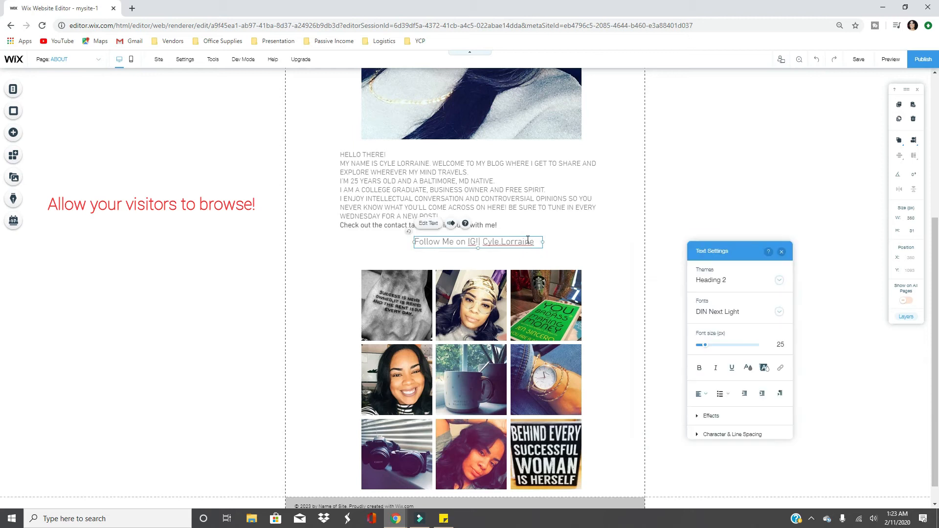
{"action": "left_click_drag", "start_coordinate": [451, 247], "coordinate": [444, 261]}
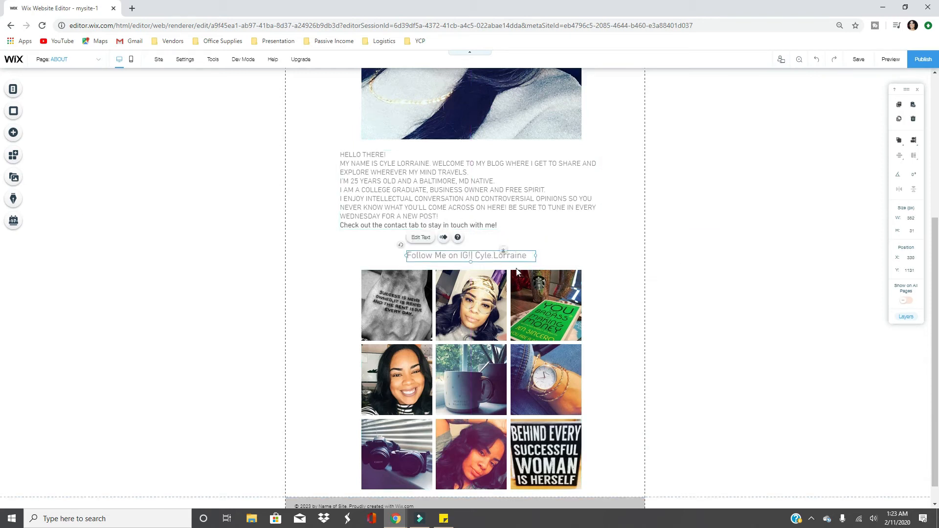
{"action": "left_click", "coordinate": [559, 261]}
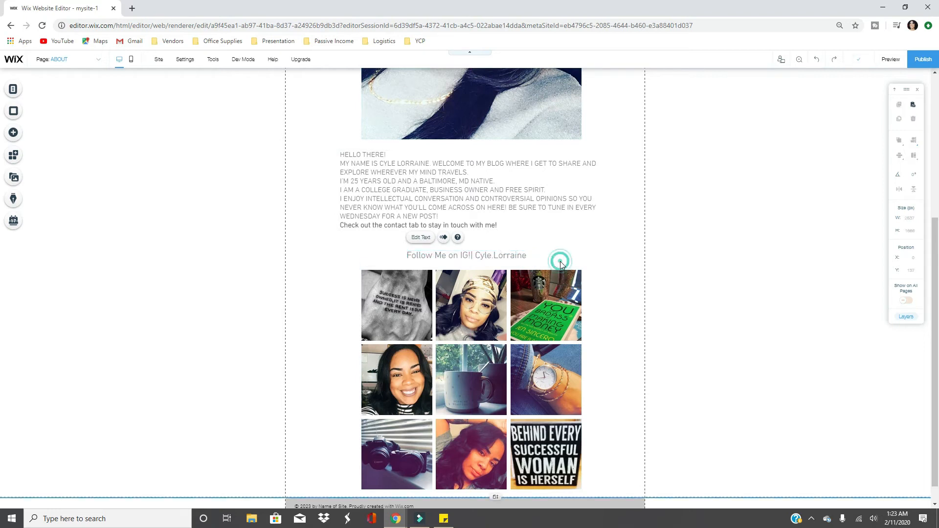
- Change "Me" to lowercase "me" in the Instagram heading above the gallery
{"action": "left_click", "coordinate": [469, 260]}
{"action": "left_click", "coordinate": [436, 257]}
{"action": "key", "text": "BackSpace"}
{"action": "type", "text": "m"}
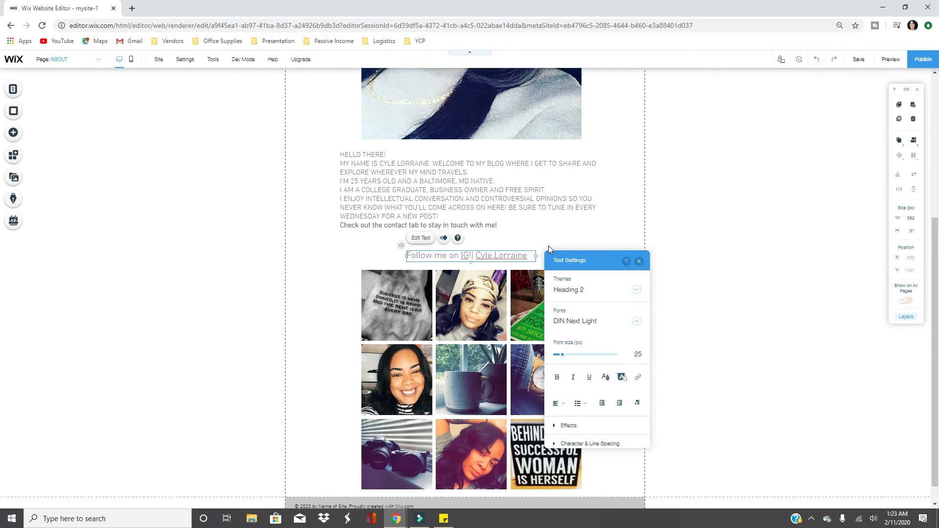
{"action": "left_click", "coordinate": [544, 249]}
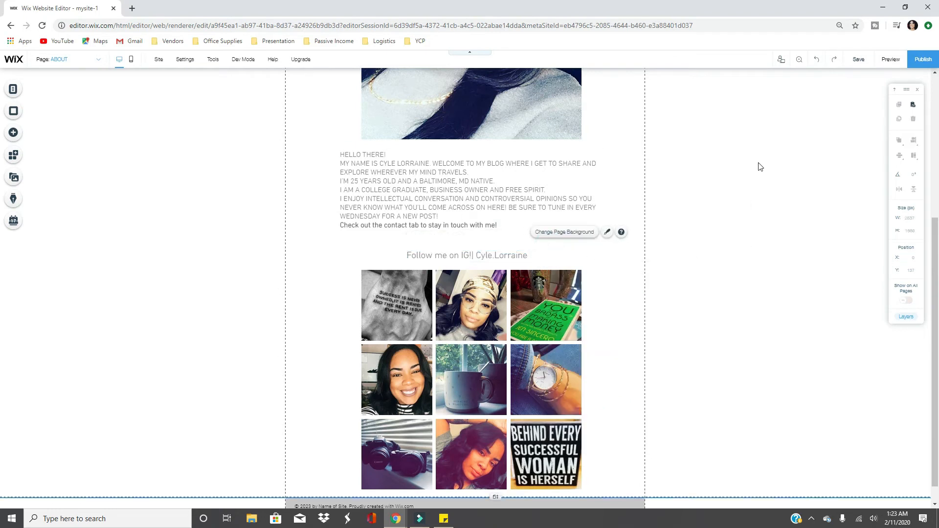
- Preview the site and review the About page from the headshot down to the Instagram gallery
{"action": "left_click", "coordinate": [890, 59]}
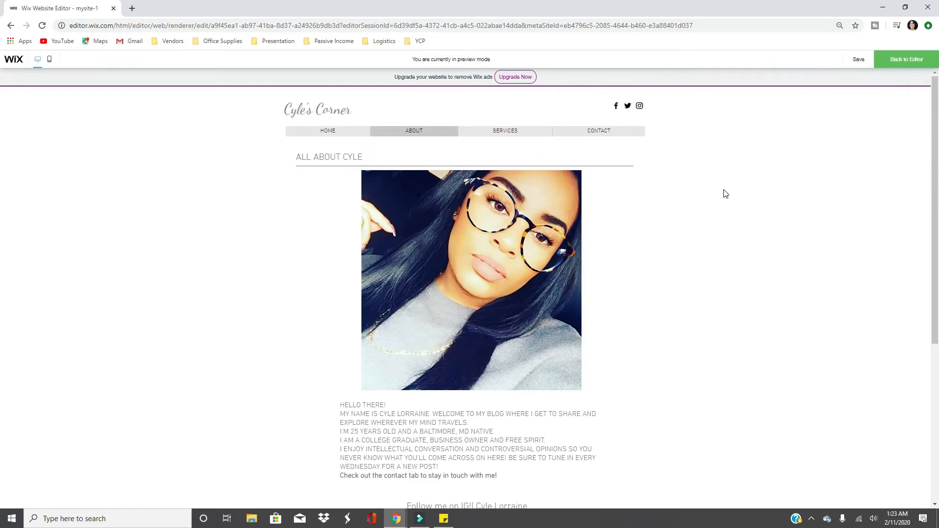
{"action": "scroll", "coordinate": [725, 194], "scroll_direction": "down", "scroll_amount": 4}
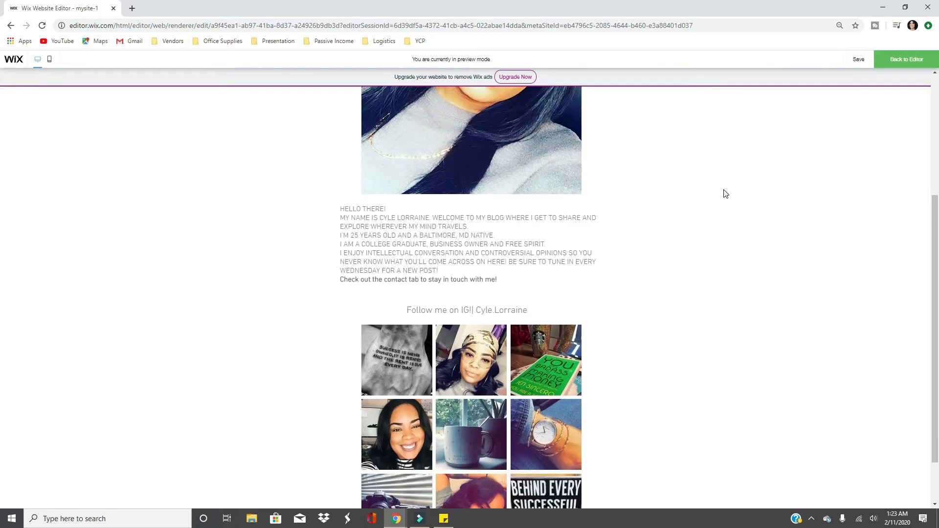
{"action": "scroll", "coordinate": [726, 193], "scroll_direction": "down", "scroll_amount": 1}
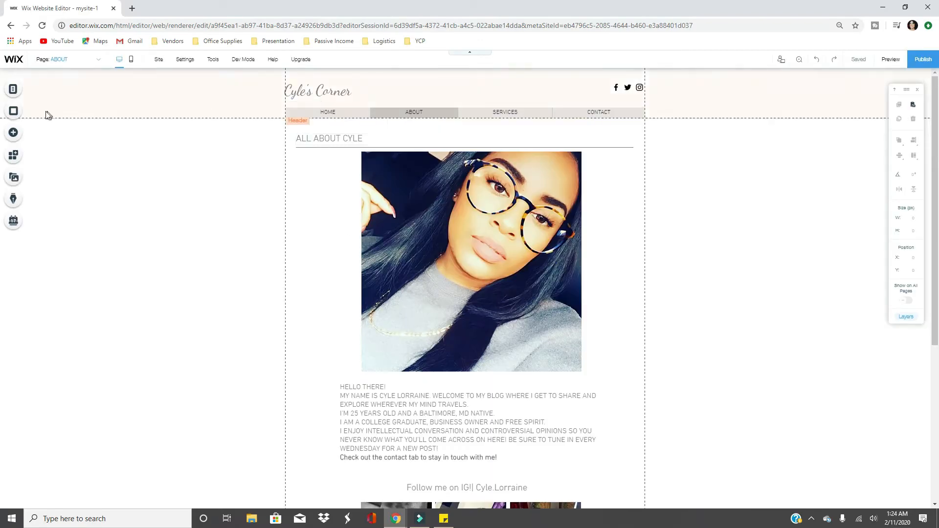
- Open the Services page and rename it BLOG in the site menu
{"action": "left_click", "coordinate": [13, 89]}
{"action": "left_click", "coordinate": [166, 143]}
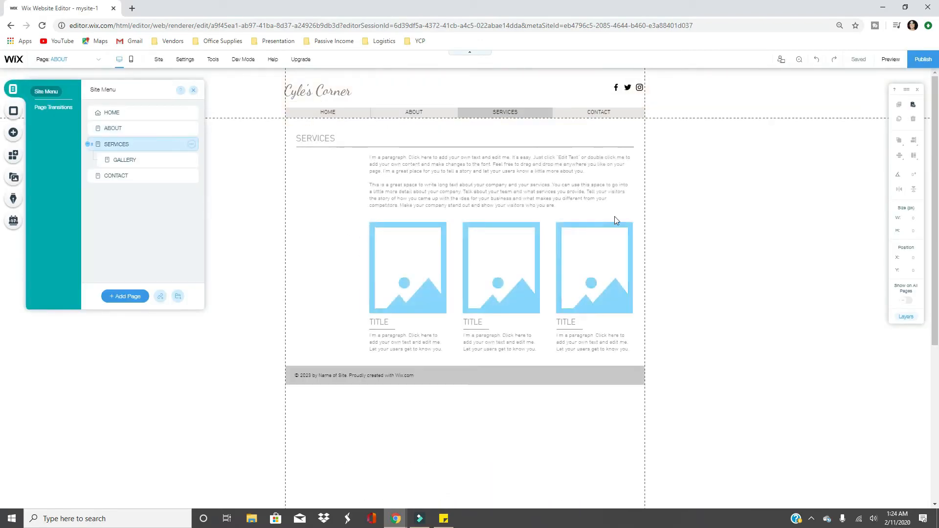
{"action": "left_click", "coordinate": [191, 144]}
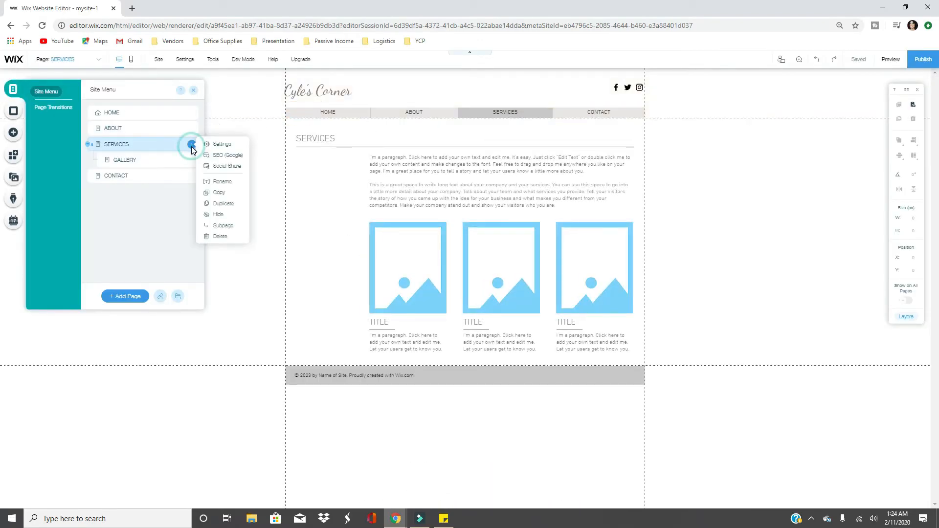
{"action": "left_click", "coordinate": [240, 183]}
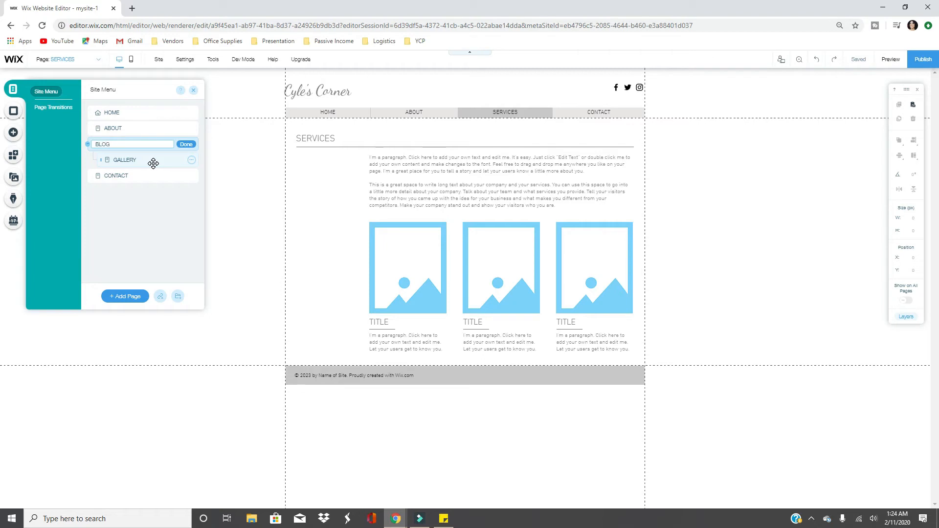
{"action": "left_click", "coordinate": [186, 144]}
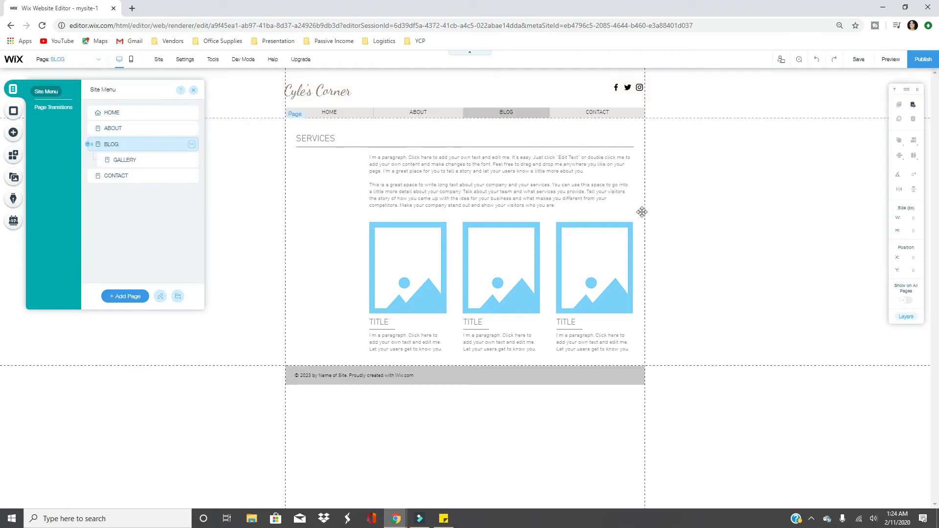
- Retitle the page heading BLOG and place "CHECK OUT A NEW POST EVERY WEDNESDAY!" just under the divider, aligned with the heading's start
{"action": "double_click", "coordinate": [336, 140]}
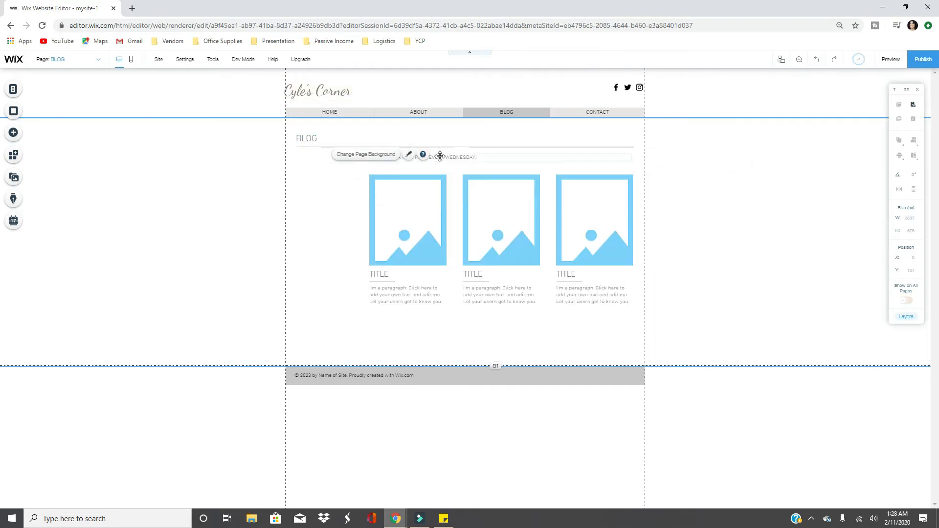
{"action": "mouse_move", "coordinate": [391, 154]}
{"action": "left_mouse_down"}
{"action": "mouse_move", "coordinate": [406, 151]}
{"action": "mouse_move", "coordinate": [377, 154]}
{"action": "left_mouse_up"}
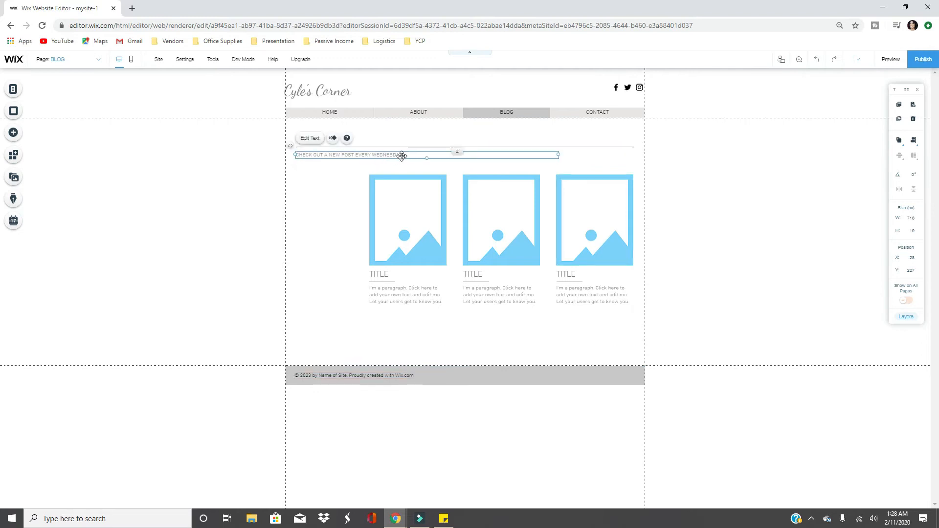
- Change the text colour of the "CHECK OUT A NEW POST EVERY WEDNESDAY!" line to magenta
{"action": "double_click", "coordinate": [410, 156]}
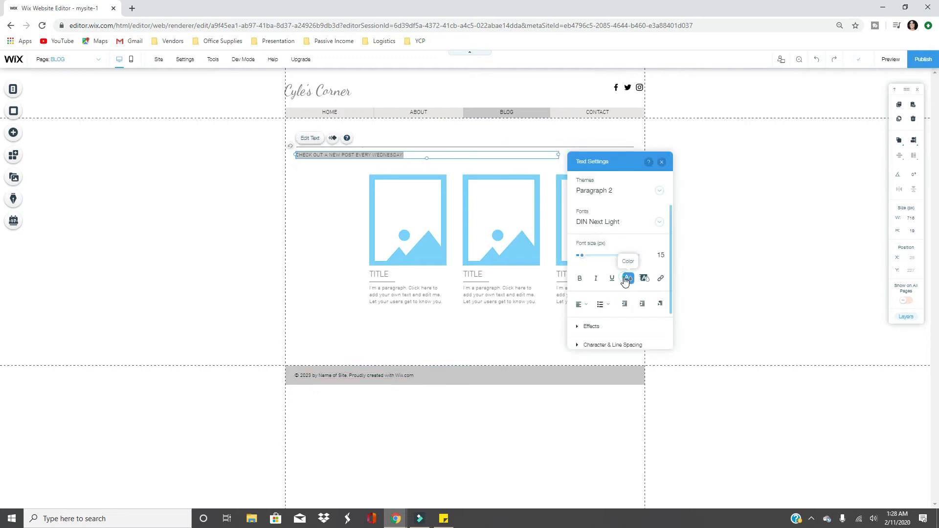
{"action": "left_click", "coordinate": [629, 278]}
{"action": "left_click", "coordinate": [574, 255]}
{"action": "left_click", "coordinate": [346, 183]}
{"action": "left_click", "coordinate": [727, 148]}
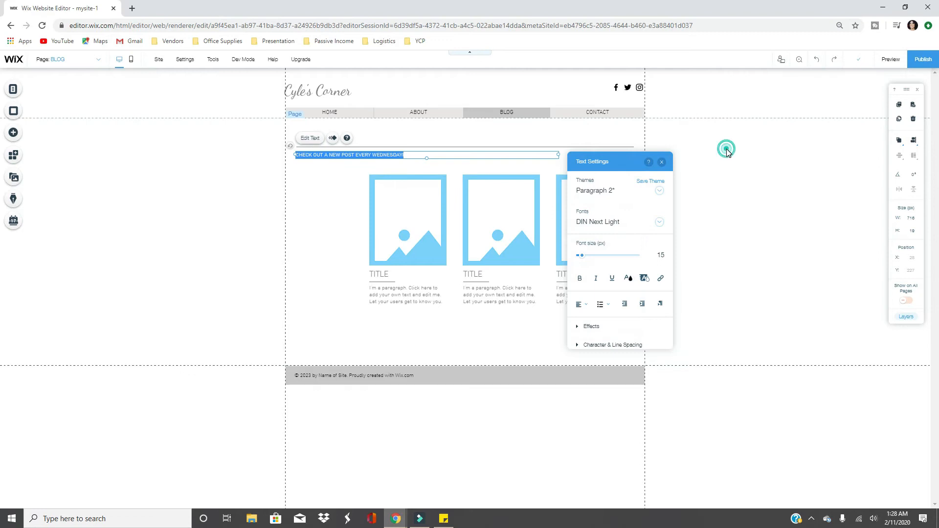
{"action": "double_click", "coordinate": [380, 153]}
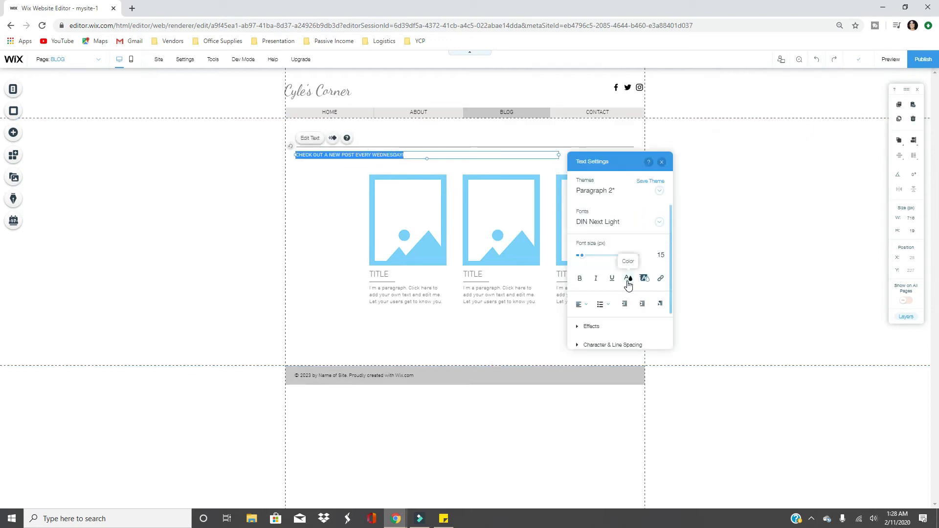
{"action": "left_click", "coordinate": [627, 278]}
{"action": "left_click", "coordinate": [627, 205]}
{"action": "scroll", "coordinate": [674, 267], "scroll_direction": "down", "scroll_amount": 4}
{"action": "left_click", "coordinate": [674, 291]}
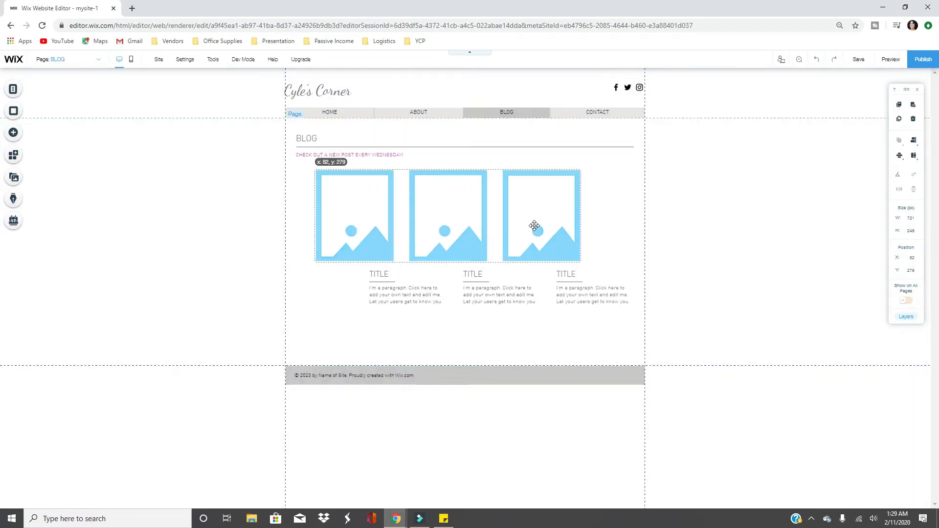
- Delete the three placeholder images together with their titles, divider lines and paragraphs
{"action": "left_click_drag", "start_coordinate": [534, 227], "coordinate": [539, 227]}
{"action": "left_click", "coordinate": [423, 286]}
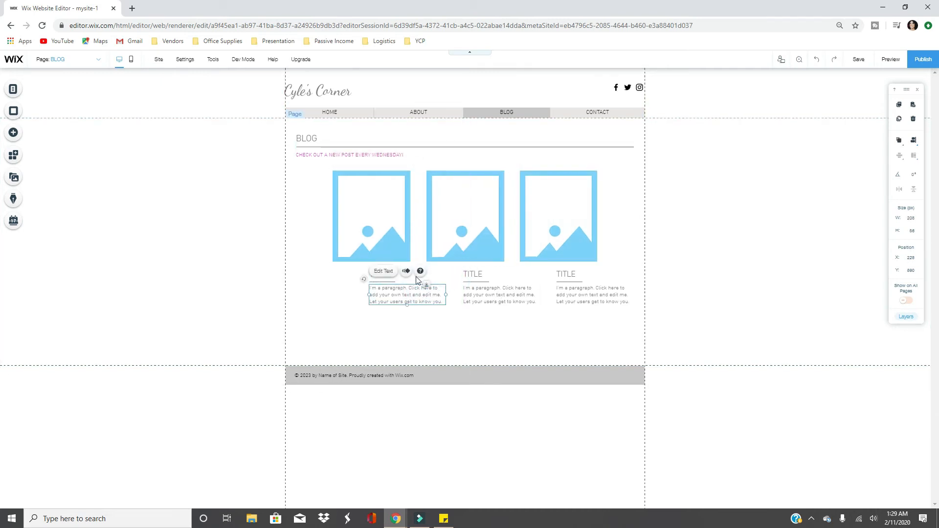
{"action": "left_click_drag", "start_coordinate": [318, 216], "coordinate": [603, 326]}
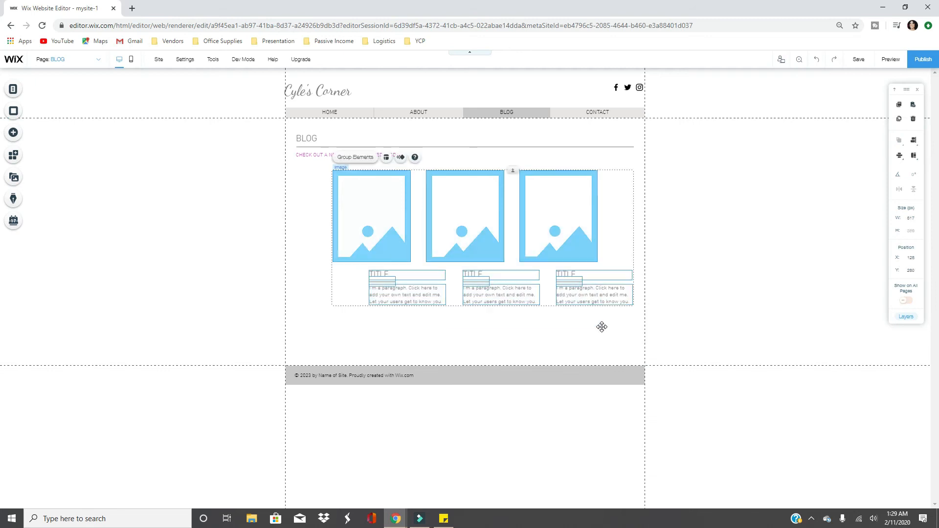
{"action": "key", "text": "Delete"}
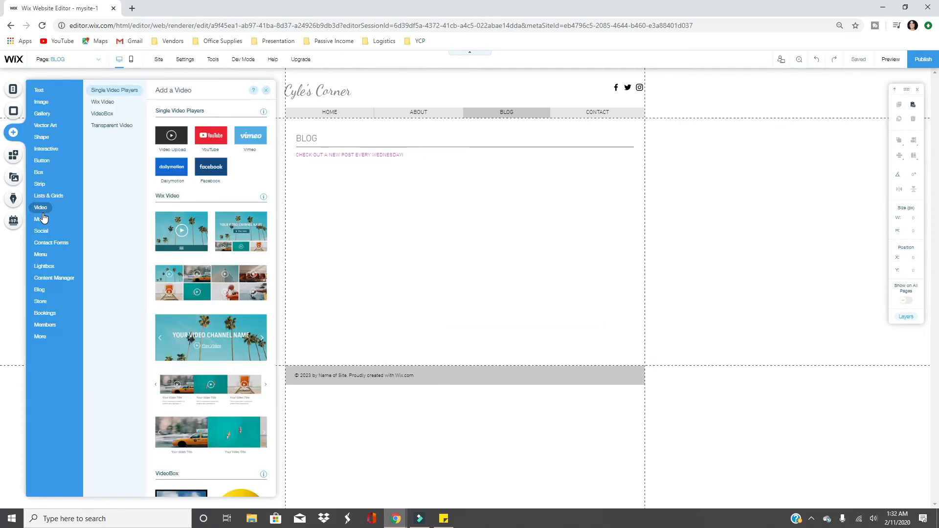
- Try the Wix Video Strip layout on the Blog page and delete it
{"action": "scroll", "coordinate": [190, 273], "scroll_direction": "down", "scroll_amount": 10}
{"action": "scroll", "coordinate": [212, 229], "scroll_direction": "up", "scroll_amount": 9}
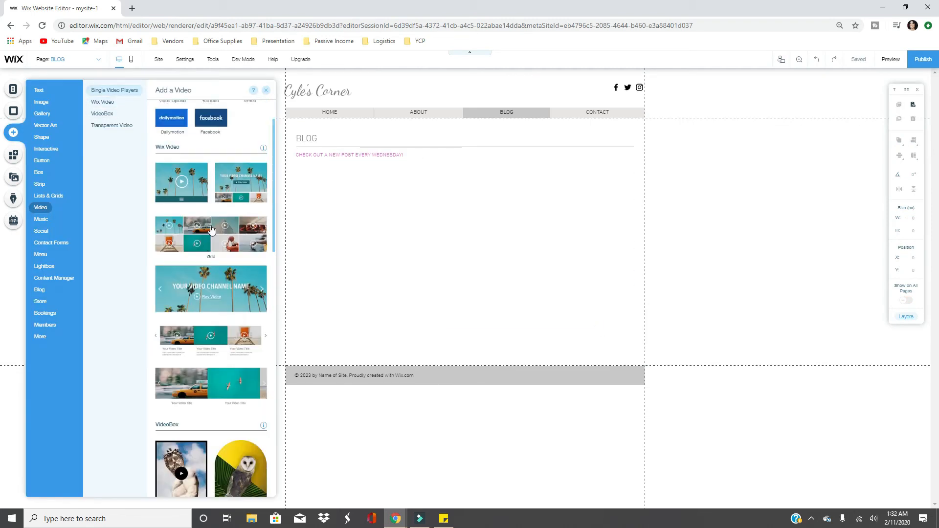
{"action": "scroll", "coordinate": [222, 304], "scroll_direction": "up", "scroll_amount": 1}
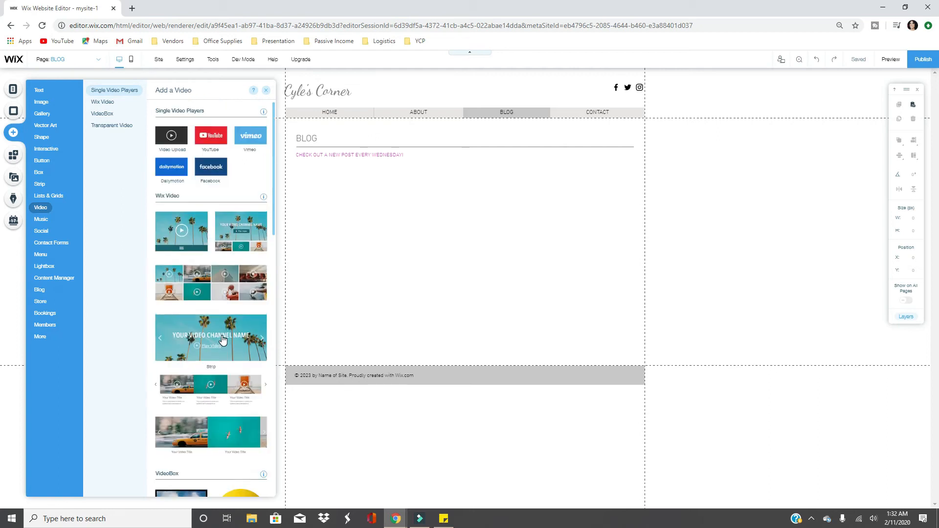
{"action": "left_click", "coordinate": [217, 340]}
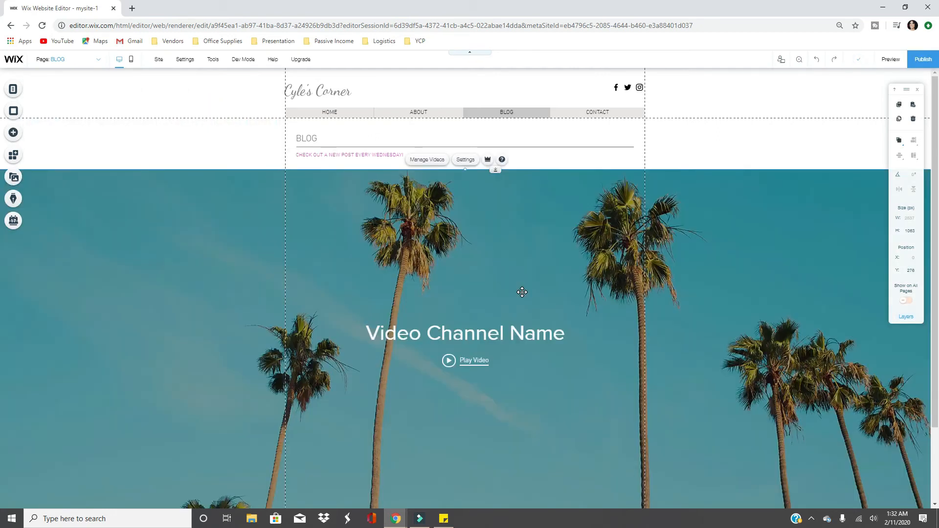
{"action": "scroll", "coordinate": [538, 296], "scroll_direction": "down", "scroll_amount": 2}
{"action": "scroll", "coordinate": [528, 290], "scroll_direction": "up", "scroll_amount": 2}
{"action": "key", "text": "Delete"}
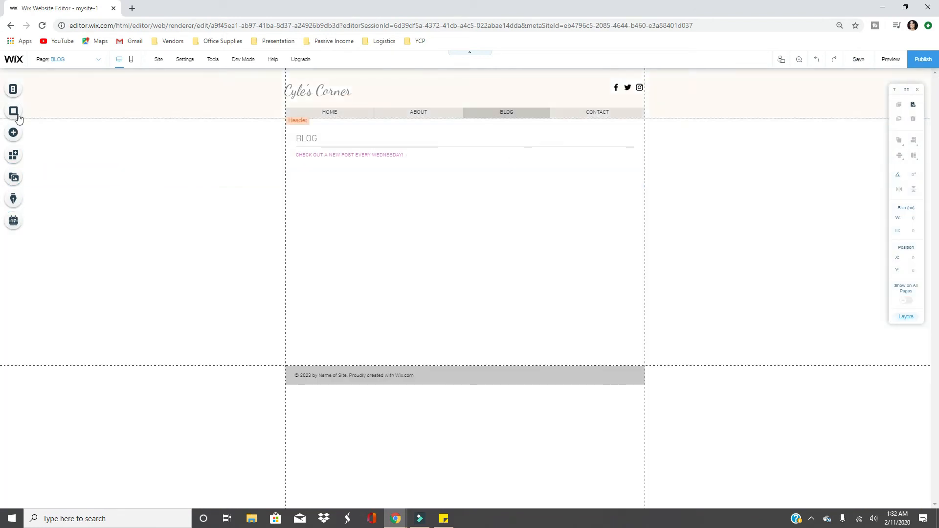
- Add a YouTube single video player to the Blog page
{"action": "left_click", "coordinate": [13, 132]}
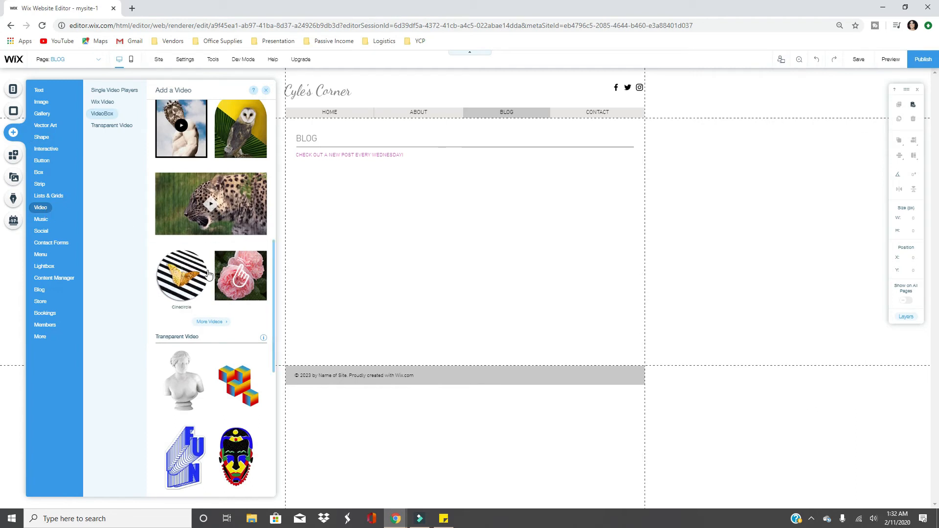
{"action": "scroll", "coordinate": [186, 244], "scroll_direction": "up", "scroll_amount": 6}
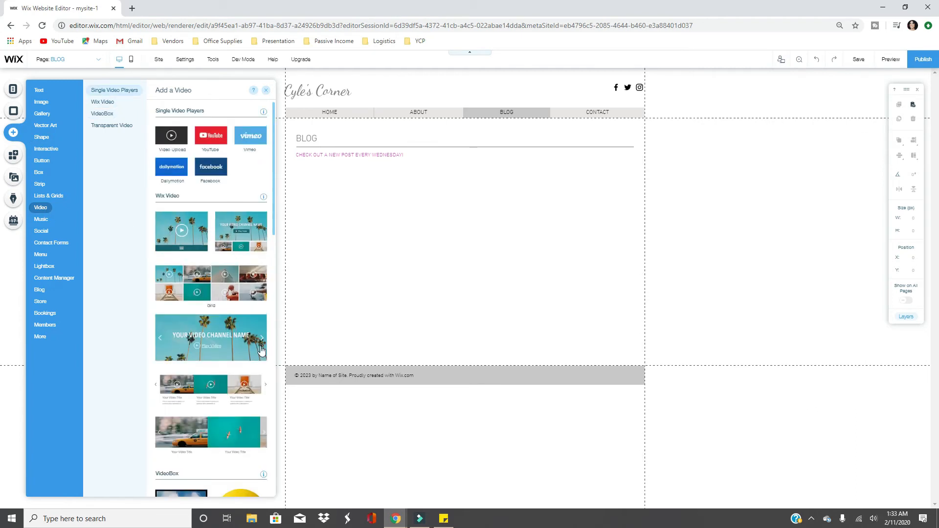
{"action": "left_click", "coordinate": [205, 139]}
- Search YouTube for the site owner's name and set the player's video to "THINGS YOU NEED TO START AN ONLINE STORE"
{"action": "left_click", "coordinate": [426, 226]}
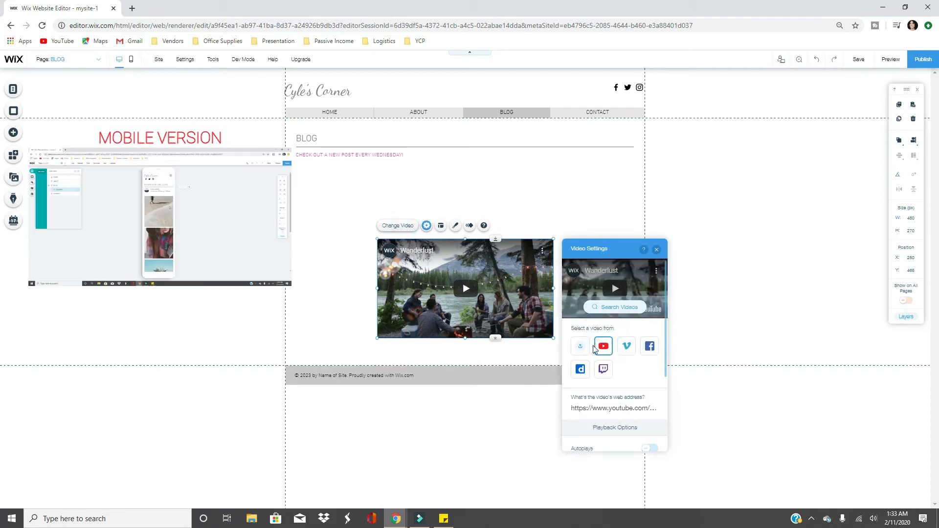
{"action": "scroll", "coordinate": [606, 348], "scroll_direction": "down", "scroll_amount": 3}
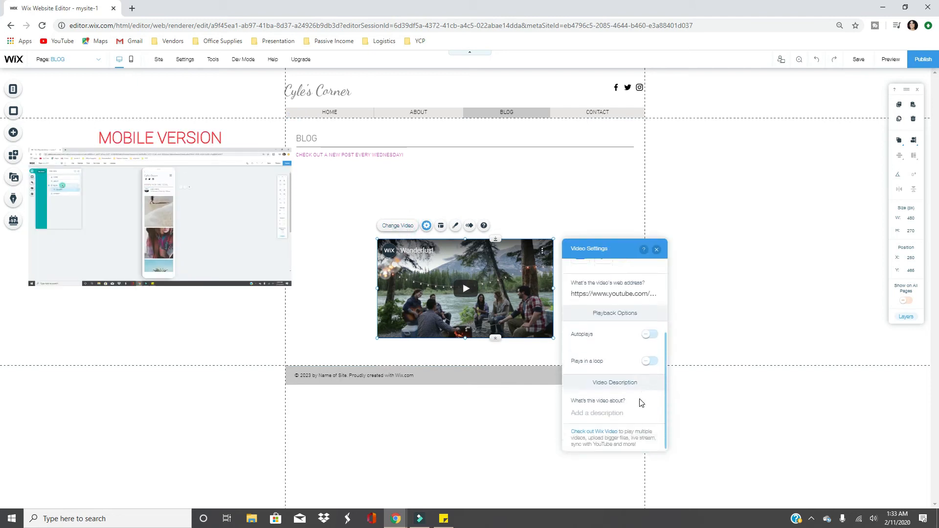
{"action": "scroll", "coordinate": [631, 362], "scroll_direction": "up", "scroll_amount": 3}
{"action": "left_click", "coordinate": [621, 307]}
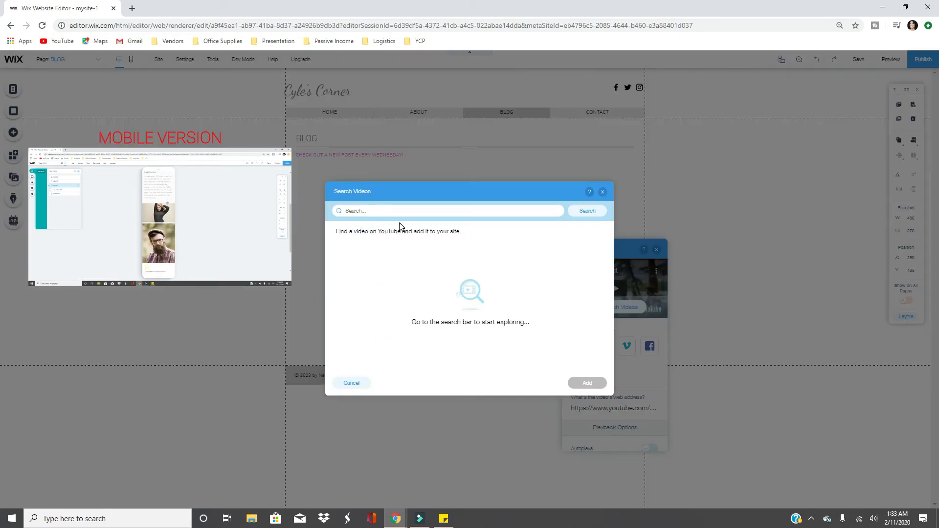
{"action": "key", "text": "BackSpace"}
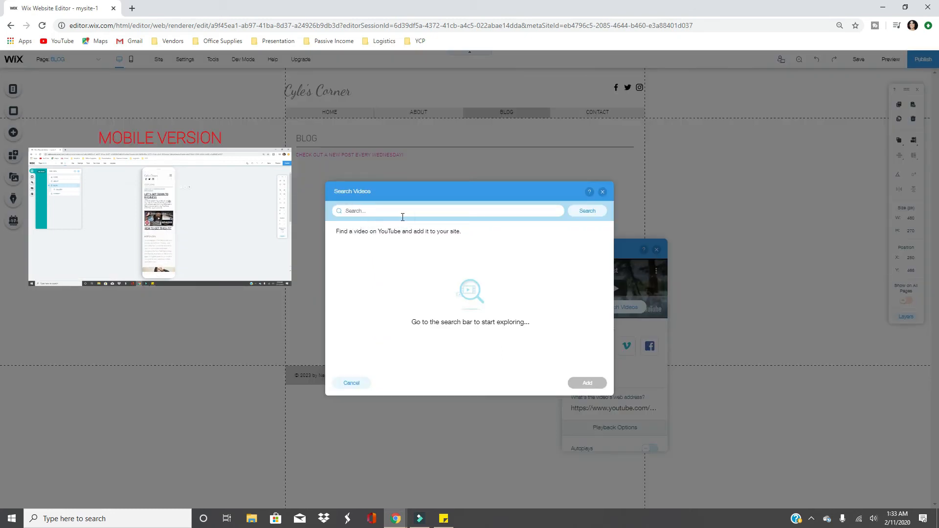
{"action": "type", "text": "Cyle Lorr"}
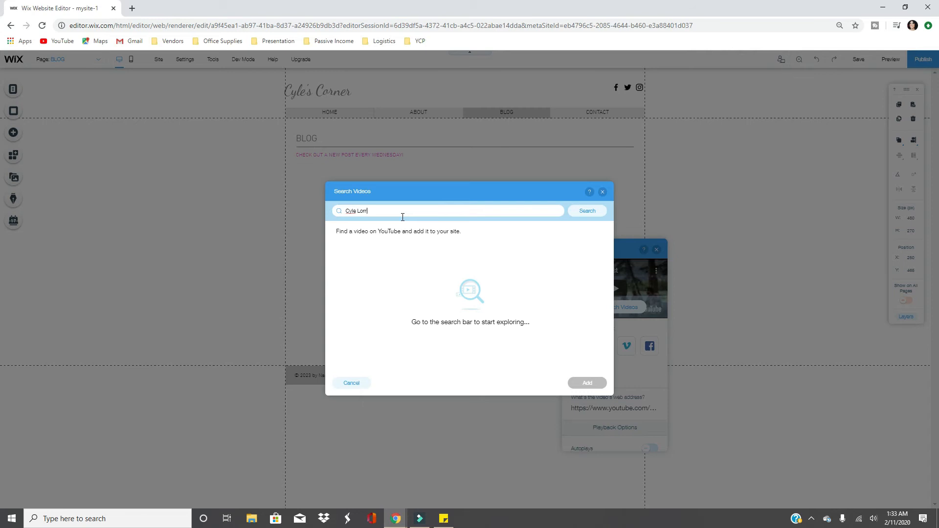
{"action": "type", "text": "aine"}
{"action": "left_click", "coordinate": [576, 212]}
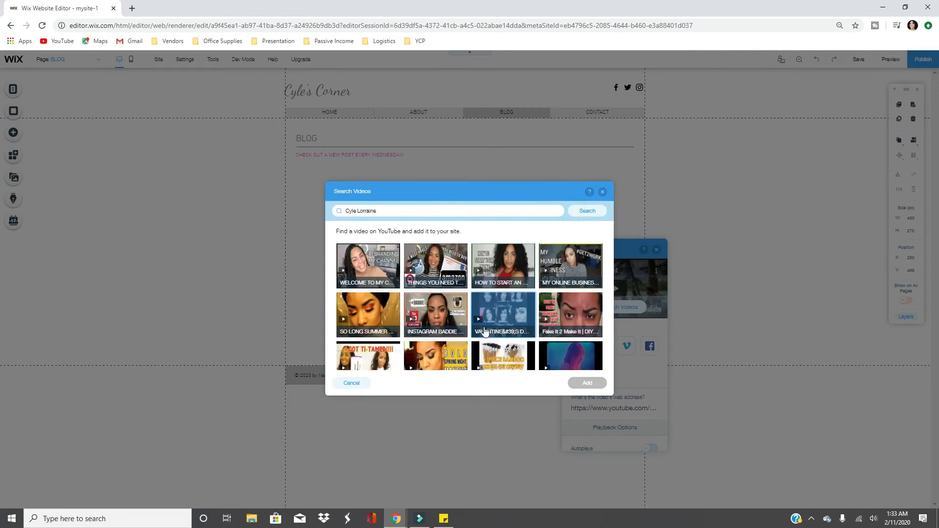
{"action": "left_click", "coordinate": [441, 270]}
{"action": "left_click", "coordinate": [587, 383]}
- Enlarge the video to about 838 by 472 px and position it below the Wednesday post line, leaving room for a title
{"action": "left_click_drag", "start_coordinate": [582, 249], "coordinate": [676, 161]}
{"action": "left_click_drag", "start_coordinate": [524, 263], "coordinate": [524, 196]}
{"action": "left_click_drag", "start_coordinate": [552, 272], "coordinate": [619, 346]}
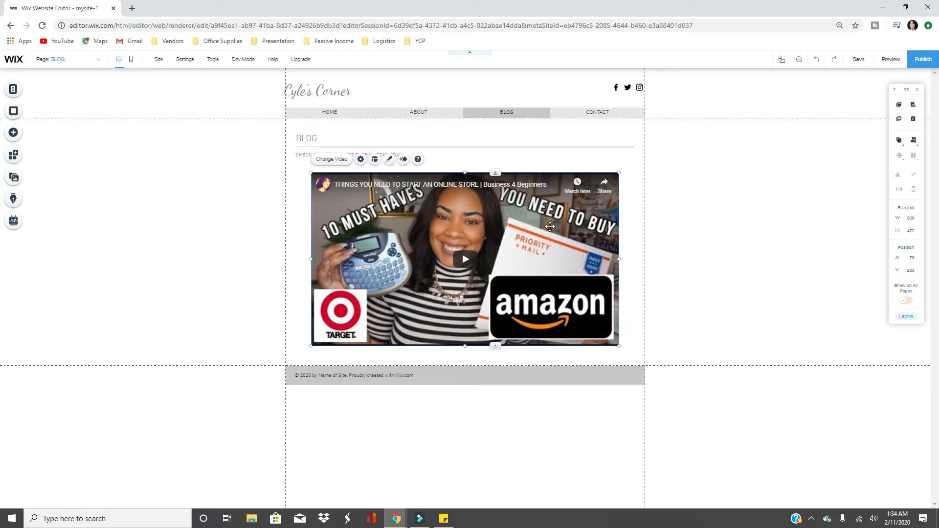
{"action": "left_click_drag", "start_coordinate": [502, 221], "coordinate": [501, 259]}
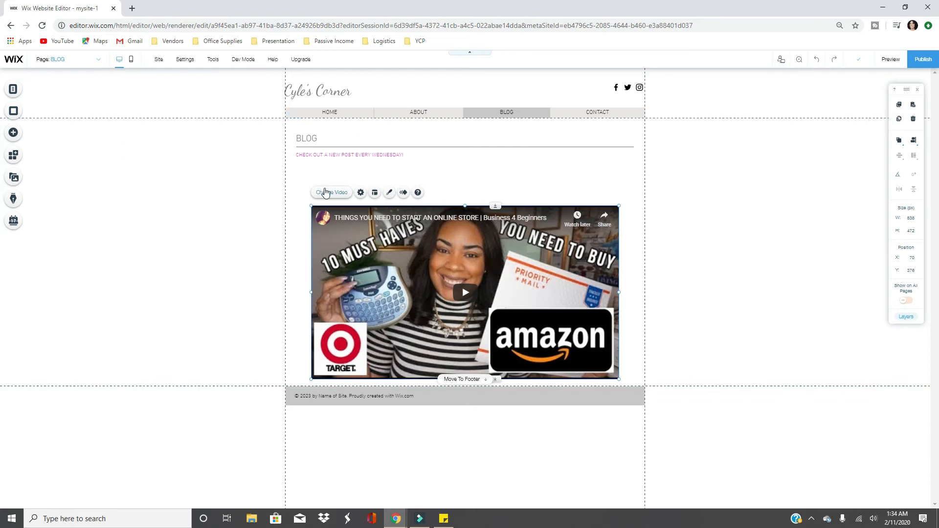
- Copy the BLOG heading to just above the video, lined up with the original, and set the copy's text to "LET'S GET DOWN TO BUSINESS"
{"action": "left_click", "coordinate": [310, 171]}
{"action": "left_click", "coordinate": [307, 140]}
{"action": "right_click", "coordinate": [307, 140]}
{"action": "left_click", "coordinate": [338, 203]}
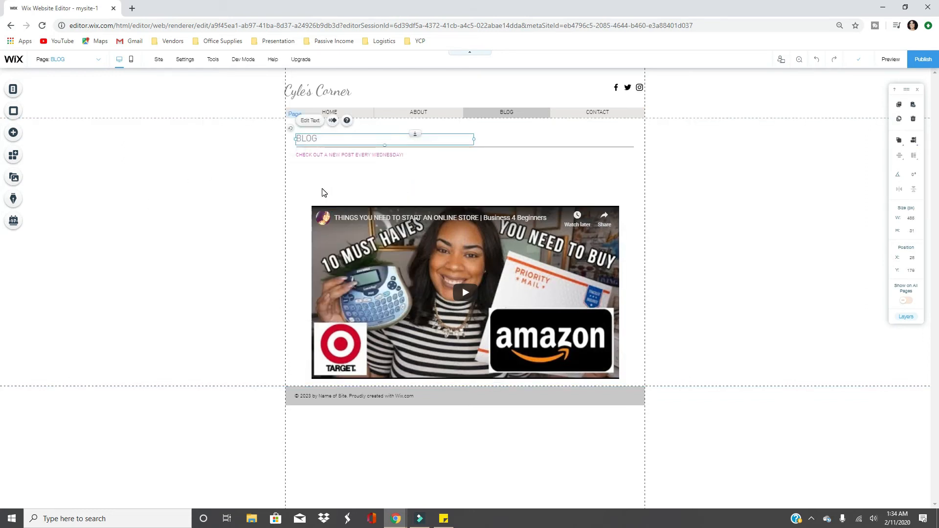
{"action": "right_click", "coordinate": [322, 193]}
{"action": "left_click", "coordinate": [345, 248]}
{"action": "left_click_drag", "start_coordinate": [388, 187], "coordinate": [369, 184]}
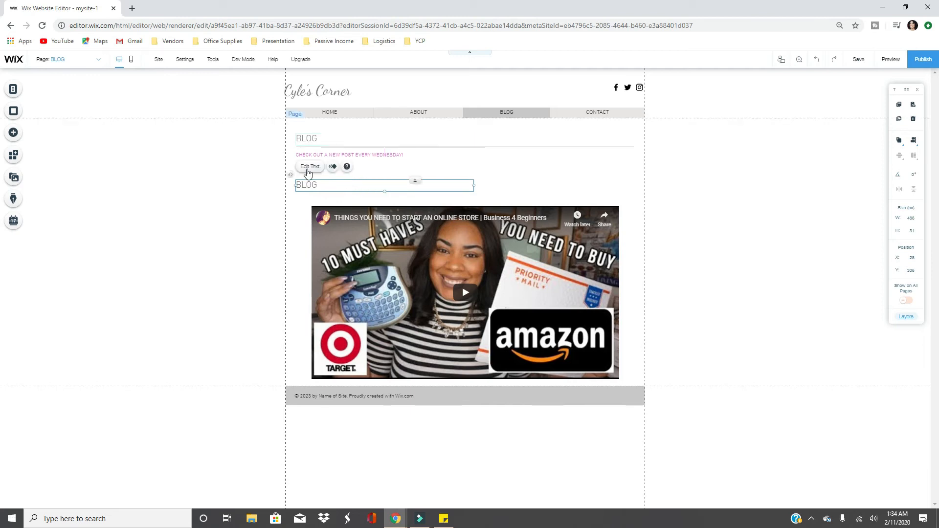
{"action": "double_click", "coordinate": [370, 185]}
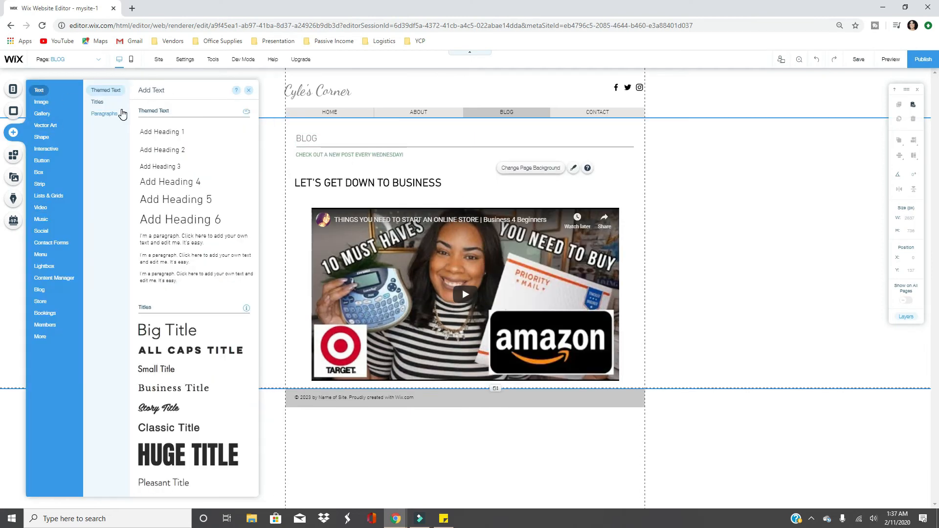
- Add an italic Bree-style paragraph between the LET'S GET DOWN TO BUSINESS title and the video, inviting visitors to watch the Top 10 Must Haves video
{"action": "left_click", "coordinate": [123, 114]}
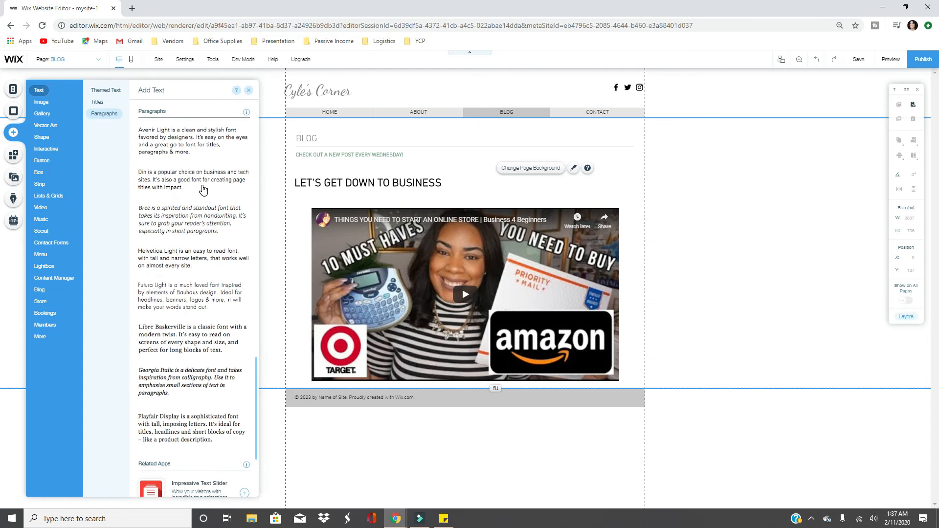
{"action": "left_click_drag", "start_coordinate": [179, 229], "coordinate": [460, 198]}
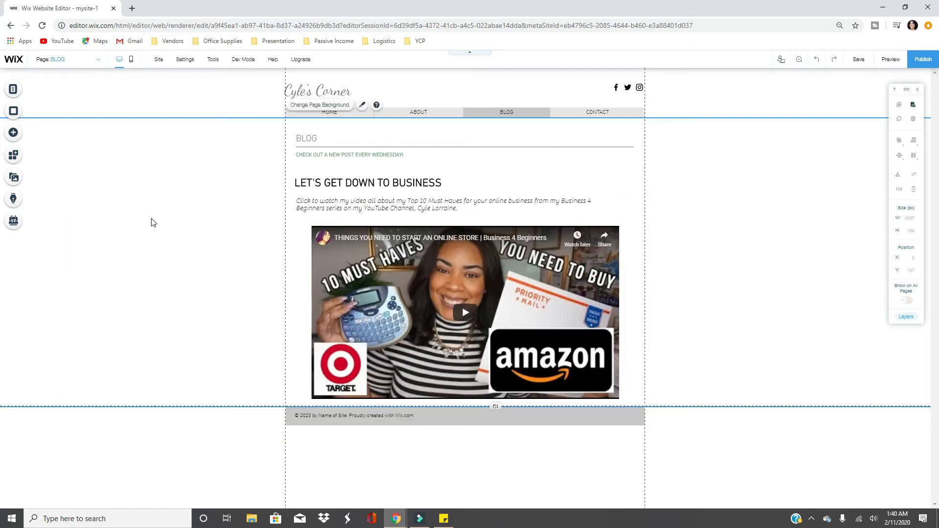
- Try the colourful feather pattern as the Blog page background, and replace it with the light grey arrow pattern
{"action": "right_click", "coordinate": [151, 220]}
{"action": "left_click", "coordinate": [164, 226]}
{"action": "scroll", "coordinate": [139, 225], "scroll_direction": "down", "scroll_amount": 5}
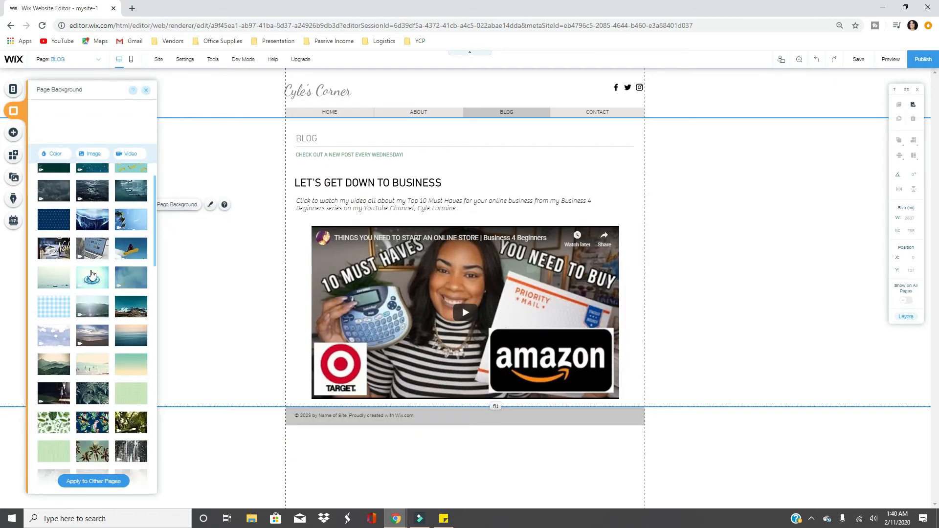
{"action": "mouse_move", "coordinate": [71, 273]}
{"action": "scroll", "coordinate": [71, 273], "scroll_direction": "down", "scroll_amount": 3}
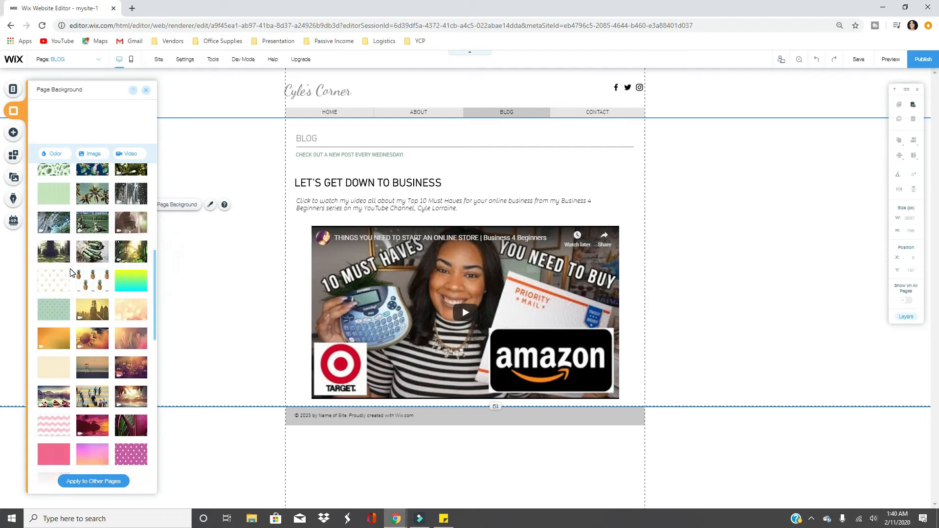
{"action": "scroll", "coordinate": [73, 277], "scroll_direction": "down", "scroll_amount": 5}
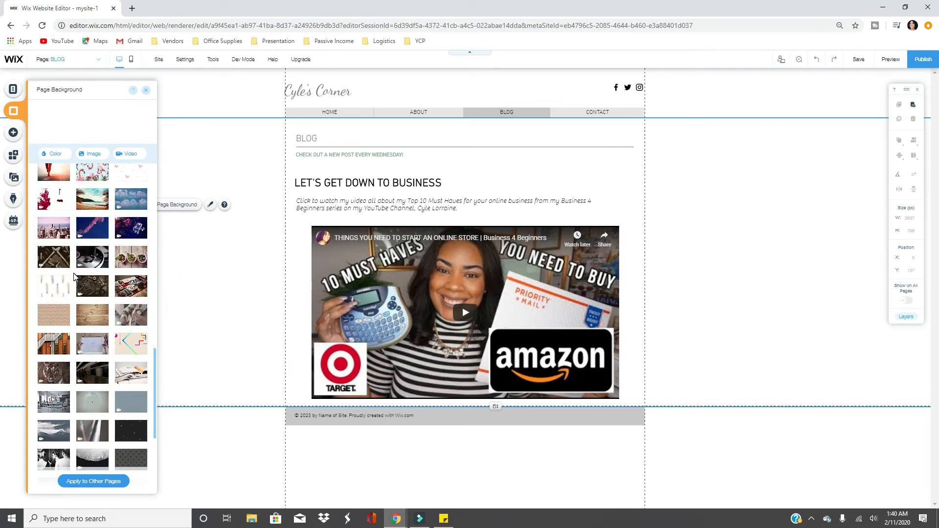
{"action": "left_click", "coordinate": [60, 289]}
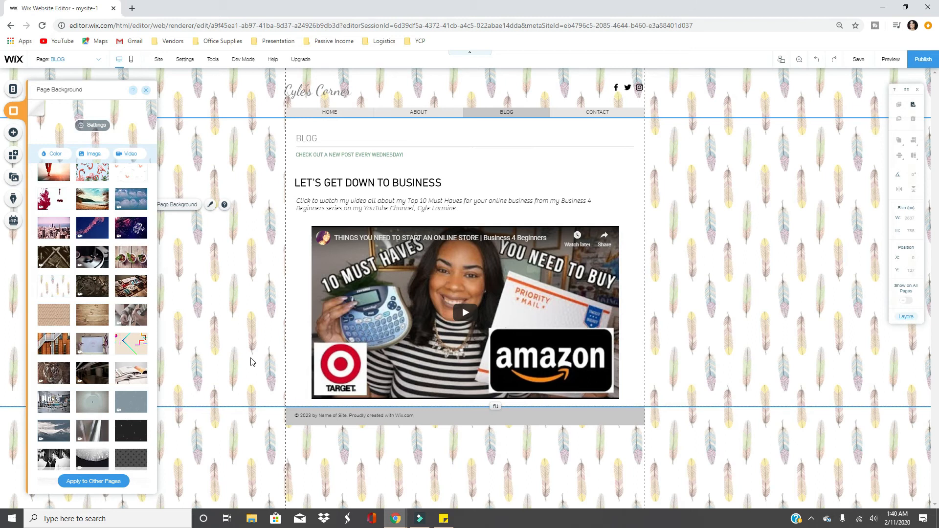
{"action": "scroll", "coordinate": [86, 281], "scroll_direction": "down", "scroll_amount": 4}
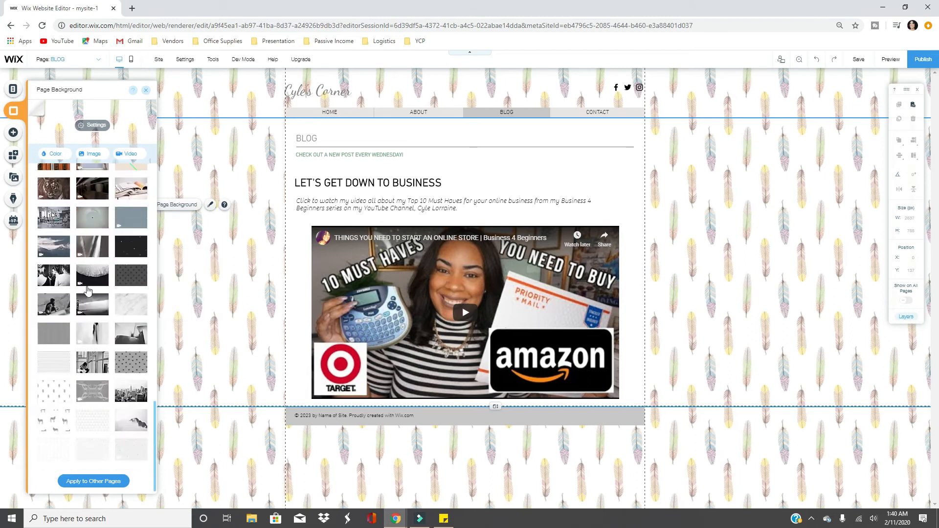
{"action": "left_click", "coordinate": [64, 364]}
{"action": "left_click", "coordinate": [67, 448]}
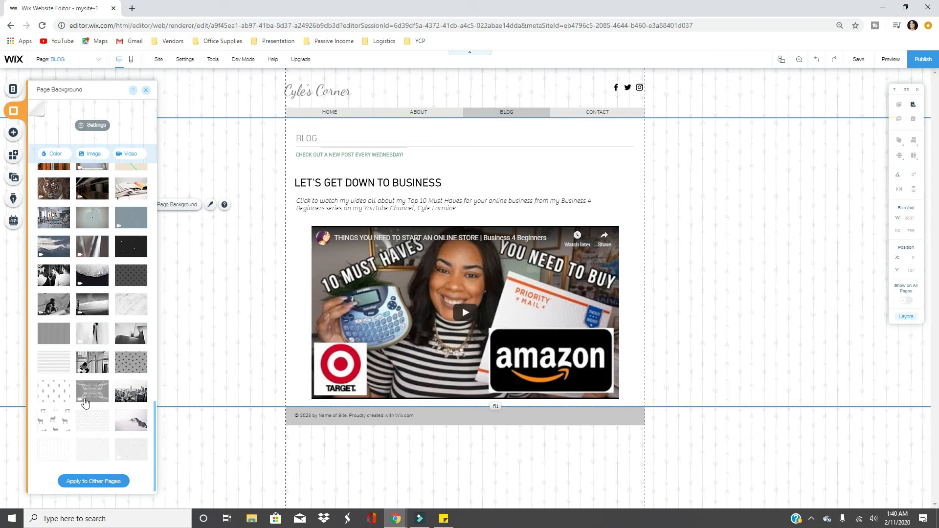
{"action": "scroll", "coordinate": [135, 264], "scroll_direction": "up", "scroll_amount": 15}
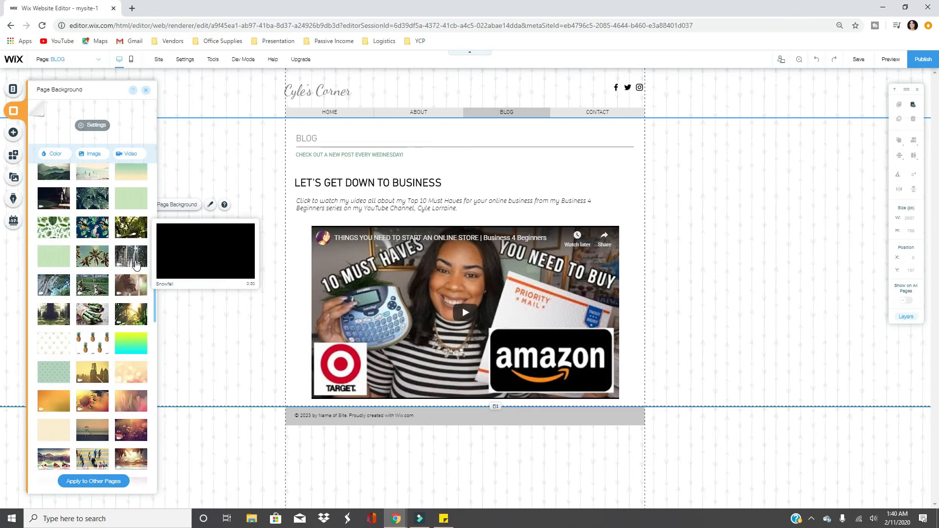
- Check how the Home and About pages look with their background, and return to the Blog page
{"action": "left_click", "coordinate": [13, 89]}
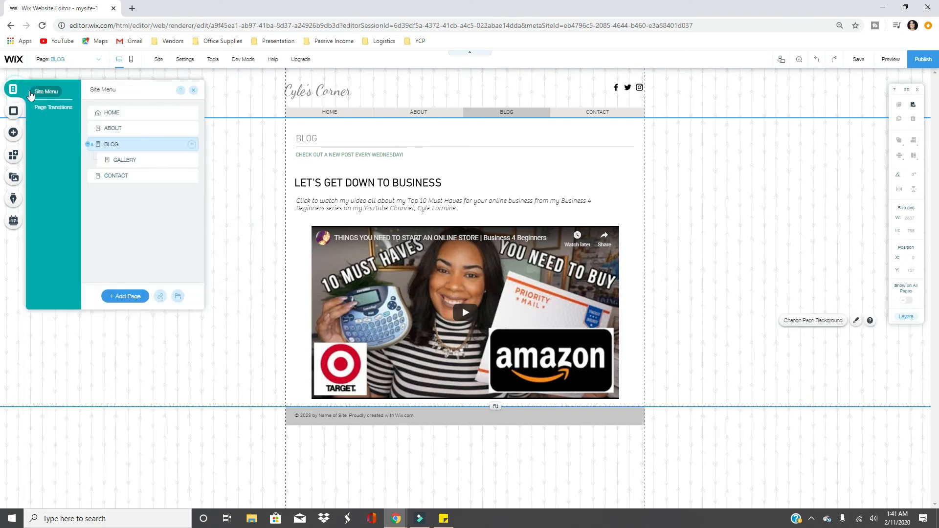
{"action": "left_click", "coordinate": [120, 112]}
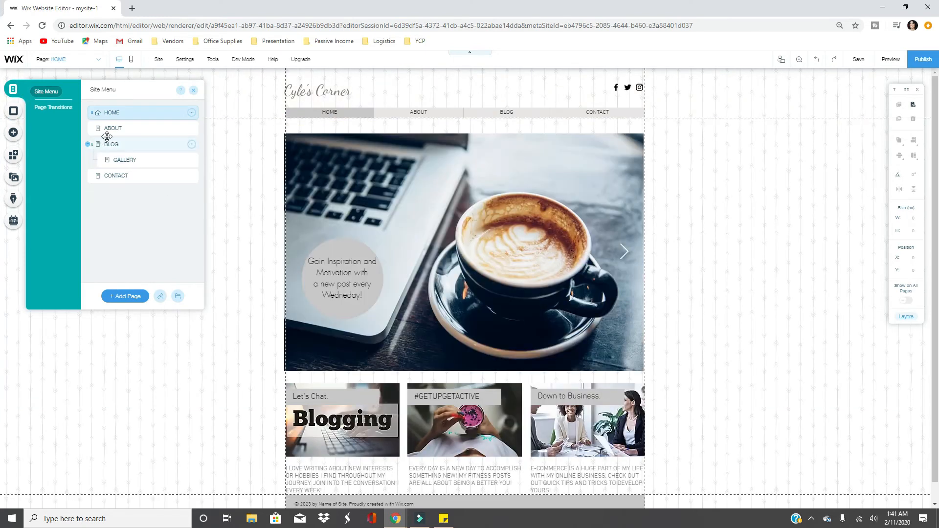
{"action": "left_click", "coordinate": [116, 128]}
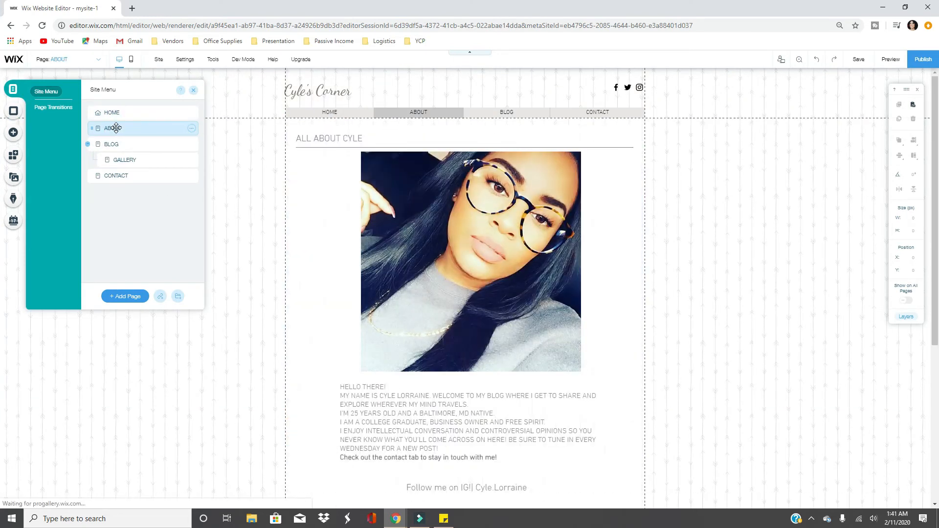
{"action": "scroll", "coordinate": [372, 177], "scroll_direction": "down", "scroll_amount": 3}
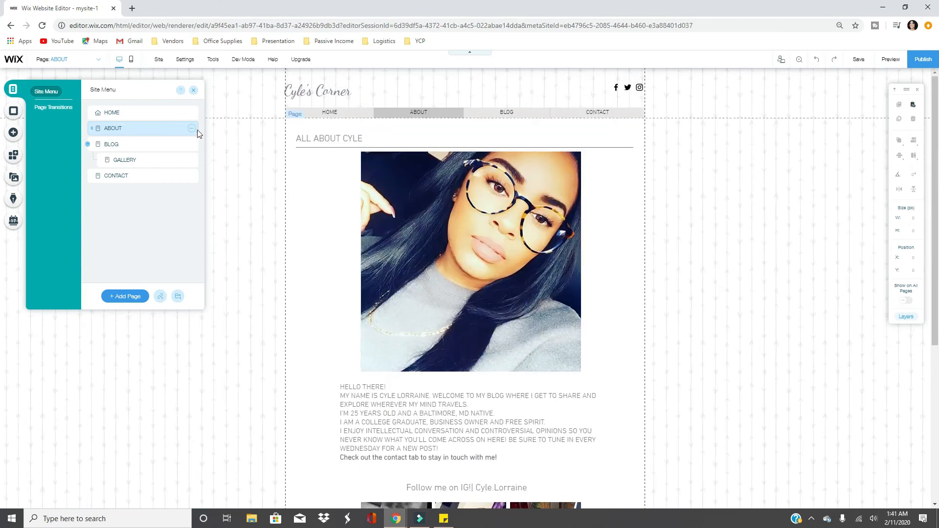
{"action": "left_click", "coordinate": [172, 145]}
{"action": "left_click", "coordinate": [626, 296]}
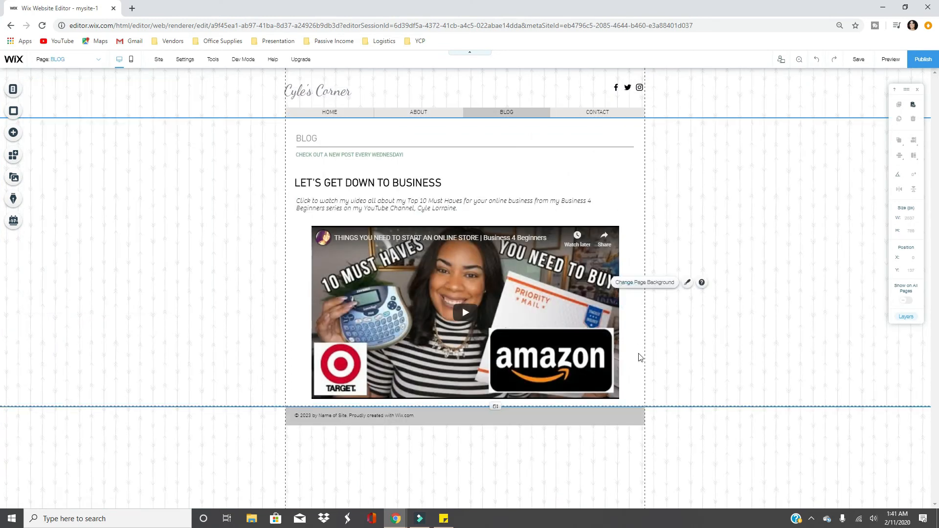
- Copy the LET'S GET DOWN TO BUSINESS title and place the copy just below the video, aligned near the page's left margin
{"action": "right_click", "coordinate": [416, 177]}
{"action": "left_click", "coordinate": [442, 246]}
{"action": "right_click", "coordinate": [561, 185]}
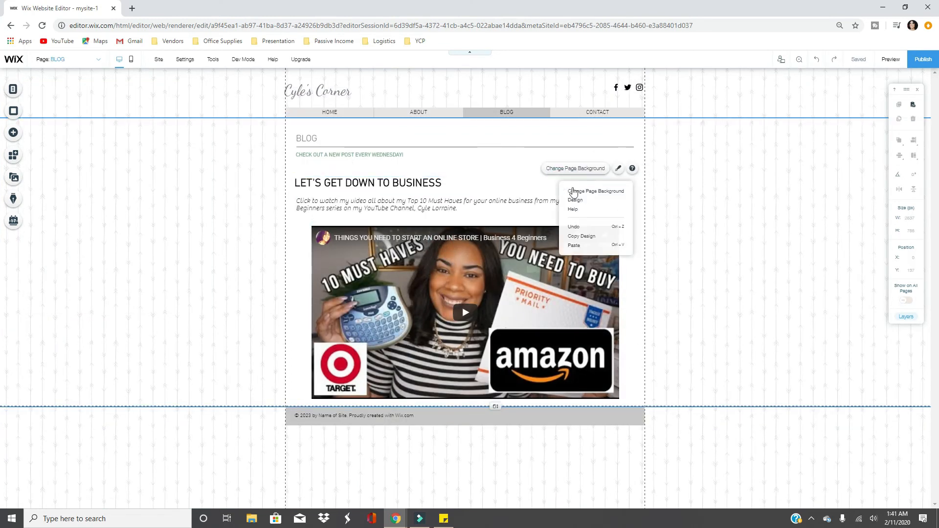
{"action": "left_click", "coordinate": [574, 245]}
{"action": "left_click_drag", "start_coordinate": [603, 191], "coordinate": [350, 433]}
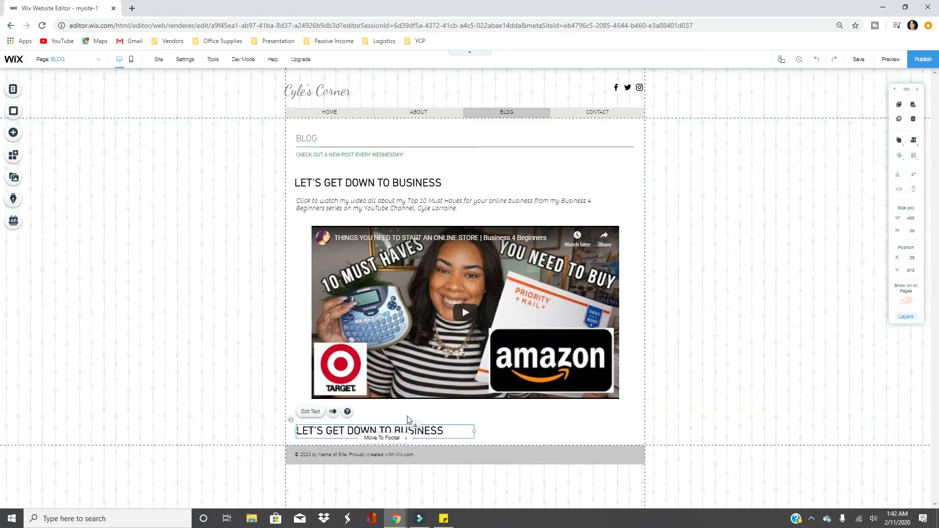
{"action": "left_click", "coordinate": [760, 373]}
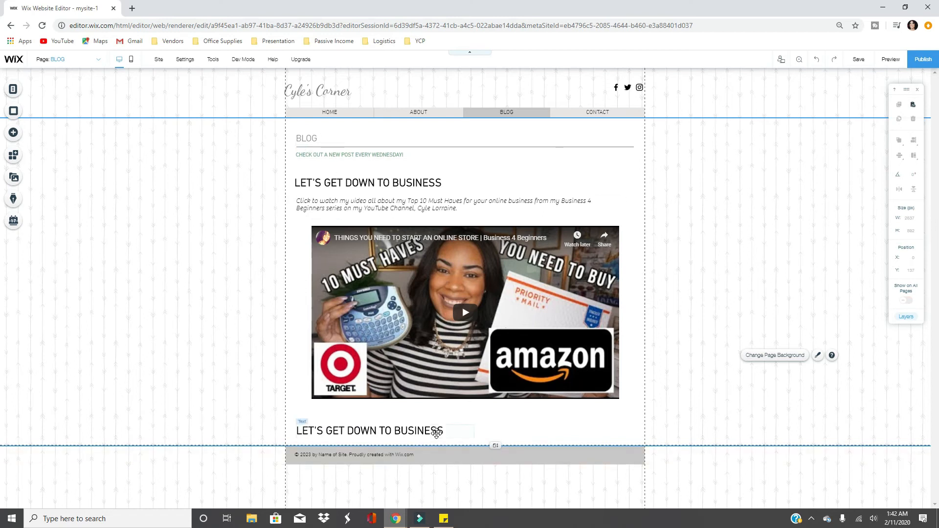
- Change the BLOG page heading to EXPLORE and the copied title below the video to an underlined HOW TO GET THICK FIT
{"action": "double_click", "coordinate": [331, 142]}
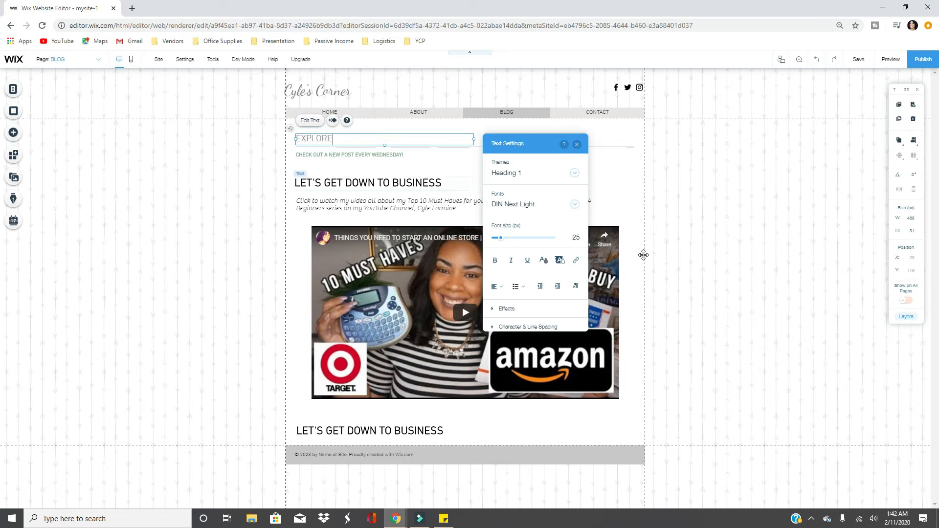
{"action": "left_click", "coordinate": [465, 431]}
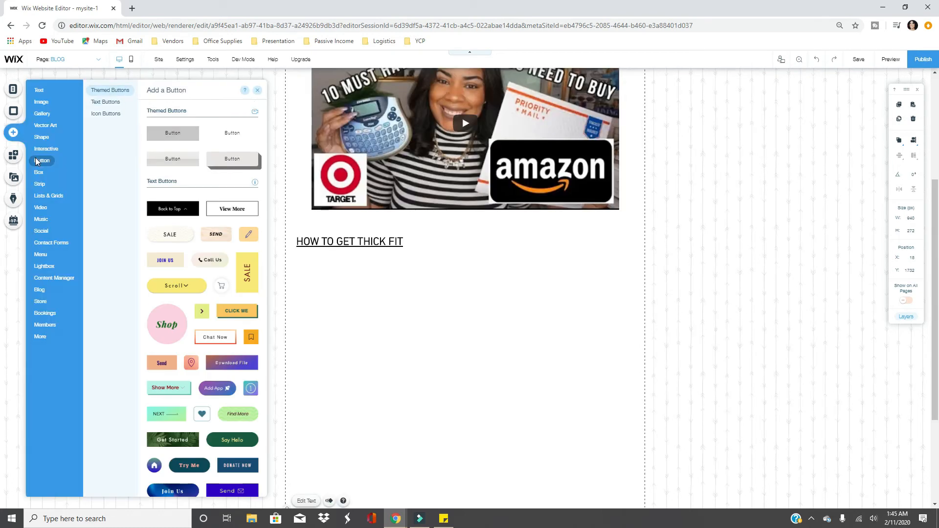
- Add the Services strip with the OUR SERVICES text column and pink flower photo to the Blog page
{"action": "left_click", "coordinate": [43, 177]}
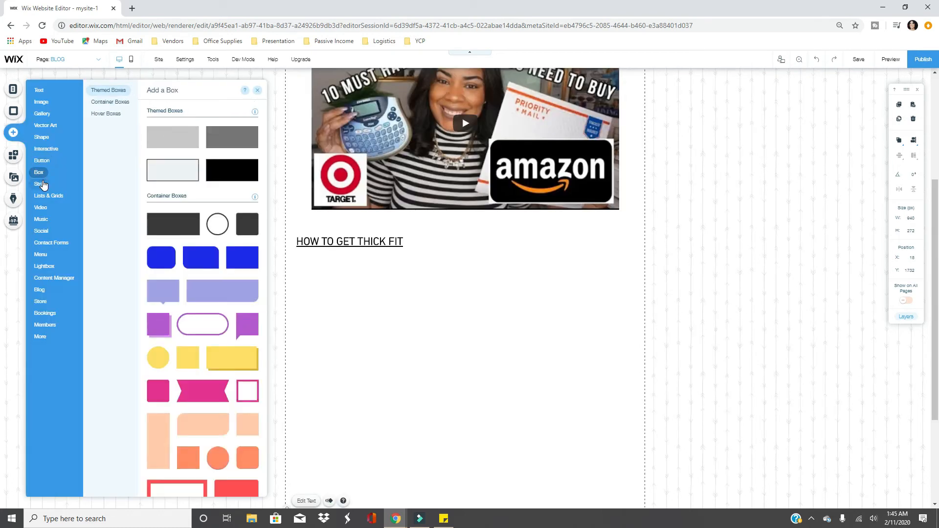
{"action": "left_click", "coordinate": [39, 184]}
{"action": "scroll", "coordinate": [194, 218], "scroll_direction": "down", "scroll_amount": 15}
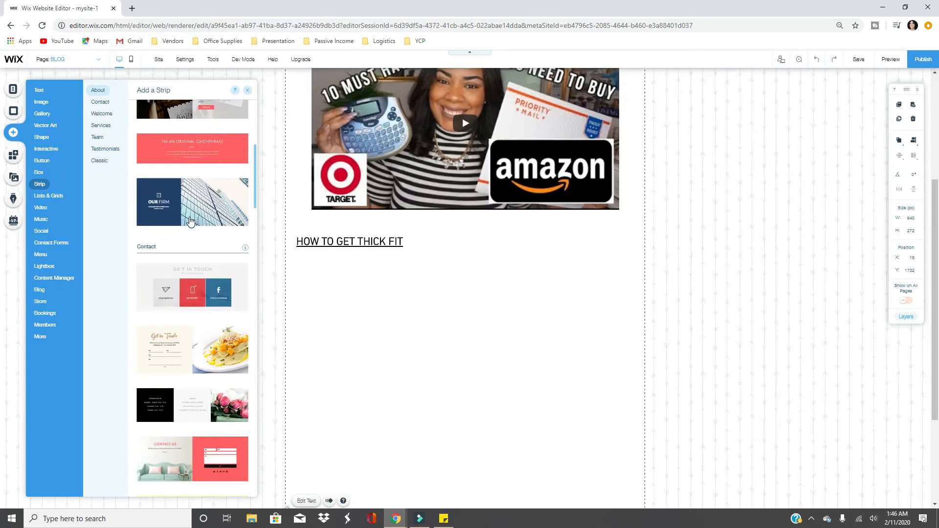
{"action": "scroll", "coordinate": [190, 221], "scroll_direction": "down", "scroll_amount": 6}
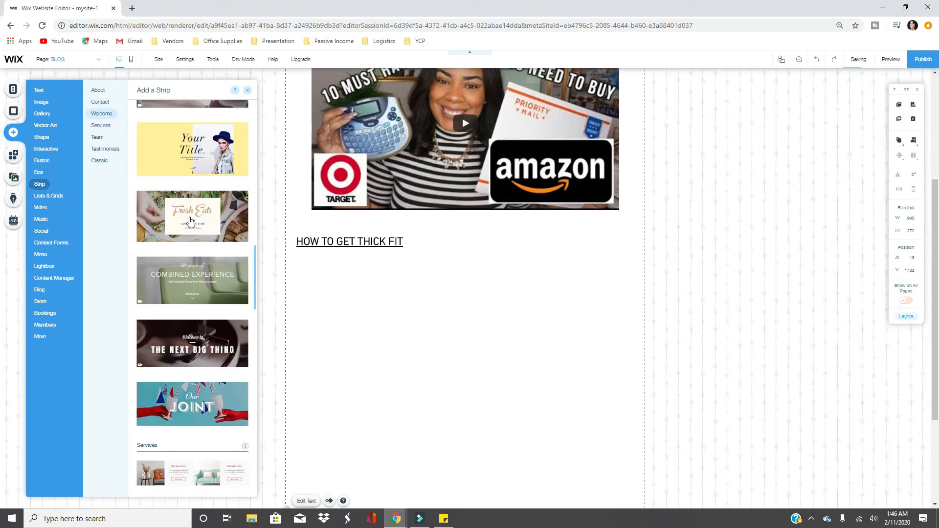
{"action": "scroll", "coordinate": [191, 221], "scroll_direction": "up", "scroll_amount": 4}
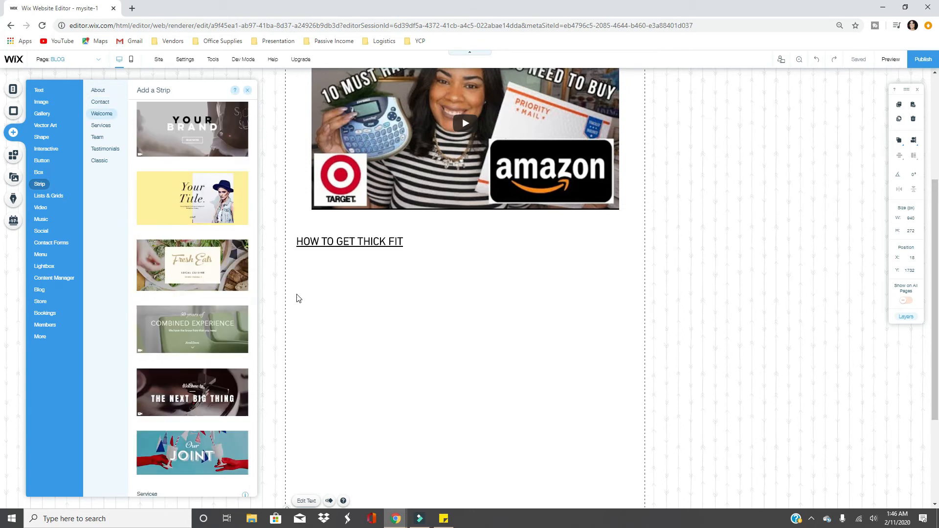
{"action": "scroll", "coordinate": [298, 298], "scroll_direction": "up", "scroll_amount": 1}
{"action": "scroll", "coordinate": [198, 211], "scroll_direction": "down", "scroll_amount": 8}
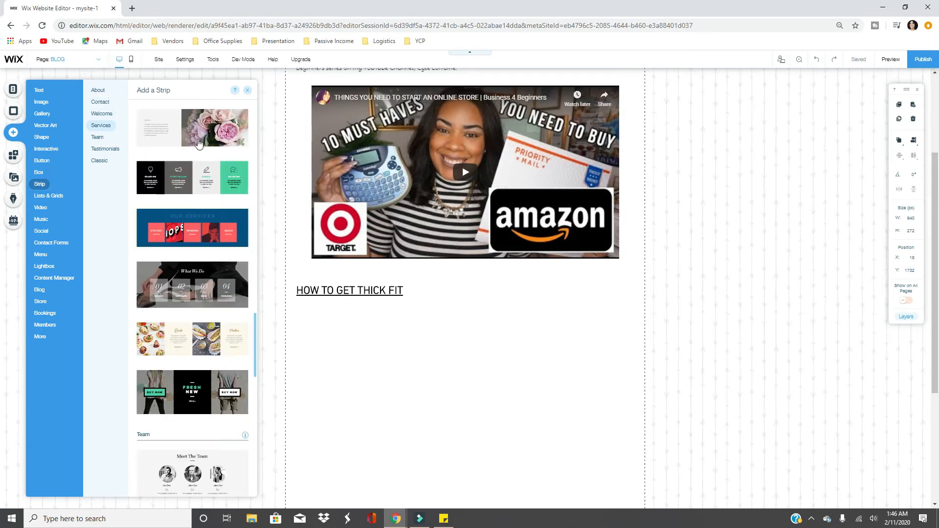
{"action": "left_click", "coordinate": [198, 140]}
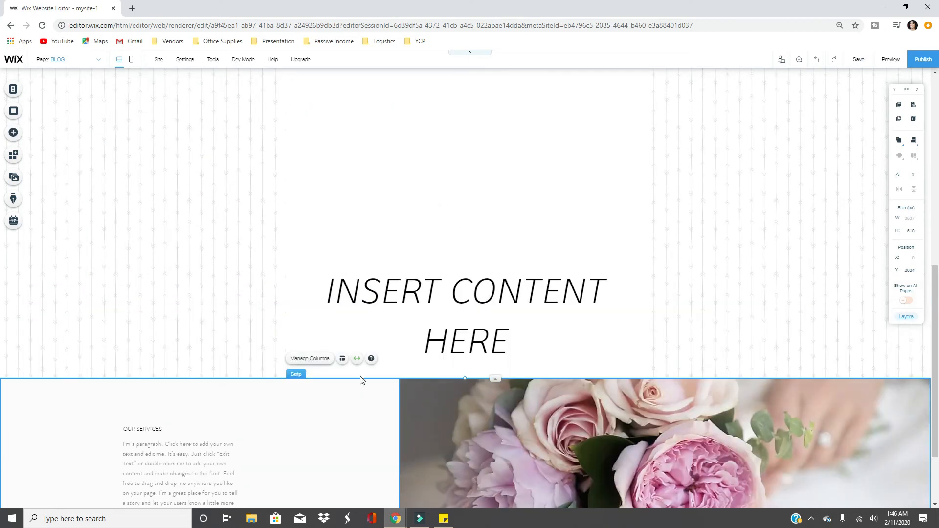
- Turn off the strip's full-width stretch and move it directly beneath the HOW TO GET THICK FIT title
{"action": "left_click", "coordinate": [357, 360]}
{"action": "left_click", "coordinate": [251, 412]}
{"action": "left_click_drag", "start_coordinate": [456, 458], "coordinate": [327, 267]}
- Replace the flower background of the strip's second column with the photo of a woman in a dark bodysuit
{"action": "left_click", "coordinate": [495, 278]}
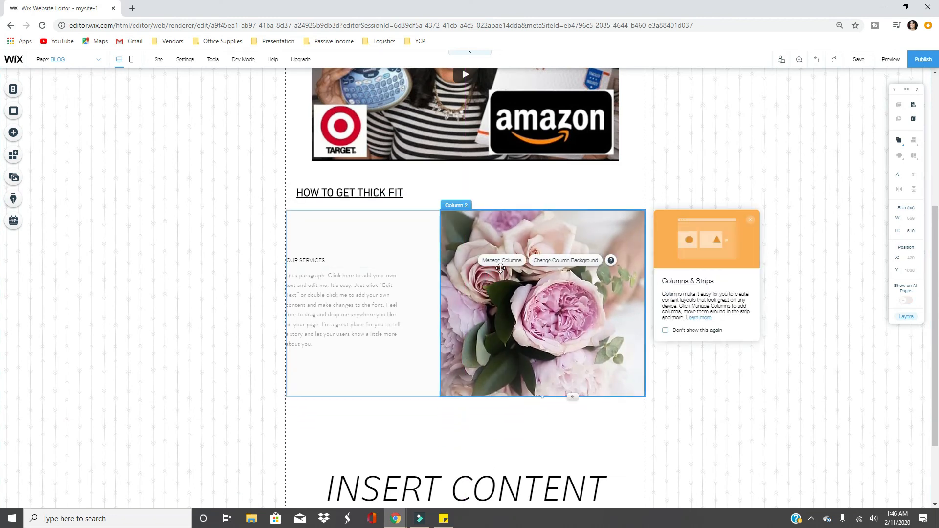
{"action": "left_click", "coordinate": [501, 260]}
{"action": "left_click", "coordinate": [535, 281]}
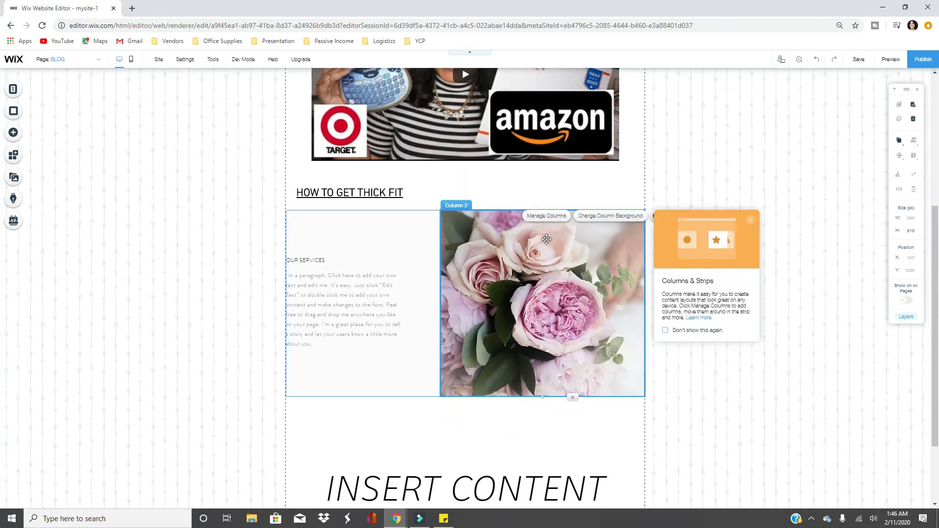
{"action": "left_click", "coordinate": [590, 219]}
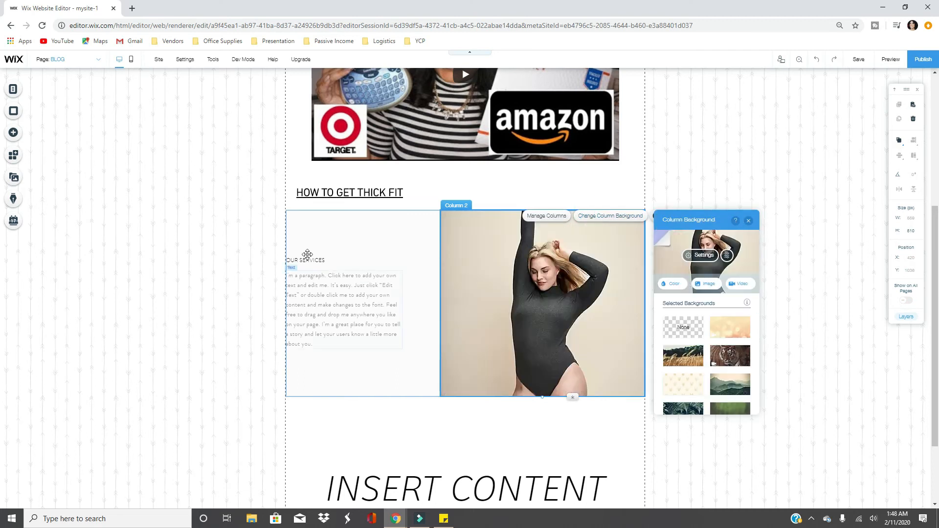
- Move the OUR SERVICES heading to the top of the strip's text column and bring the paragraph up beneath it
{"action": "left_click_drag", "start_coordinate": [317, 260], "coordinate": [321, 229]}
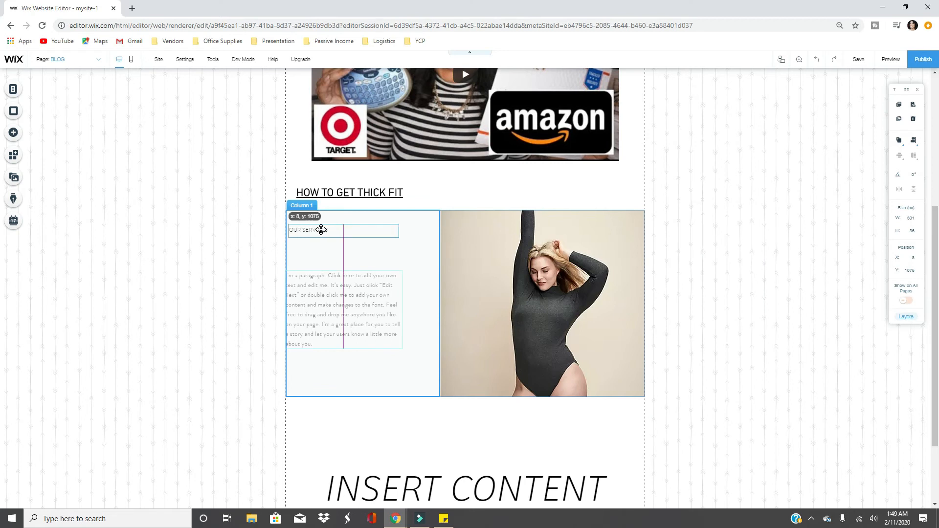
{"action": "left_click_drag", "start_coordinate": [360, 281], "coordinate": [348, 240]}
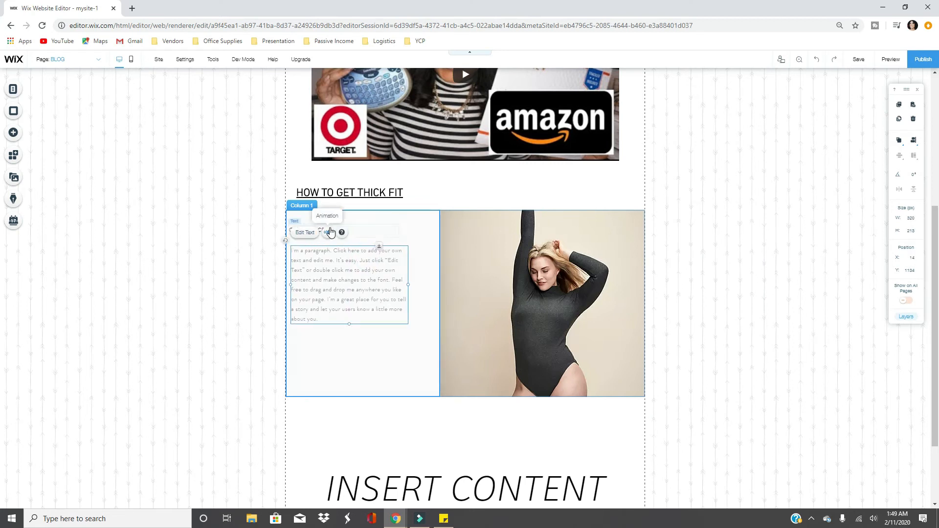
{"action": "scroll", "coordinate": [327, 230], "scroll_direction": "down", "scroll_amount": 1}
{"action": "scroll", "coordinate": [353, 278], "scroll_direction": "up", "scroll_amount": 2}
- Change the strip's OUR SERVICES heading to #GET2WORK and set its font size to 17 px
{"action": "double_click", "coordinate": [340, 280]}
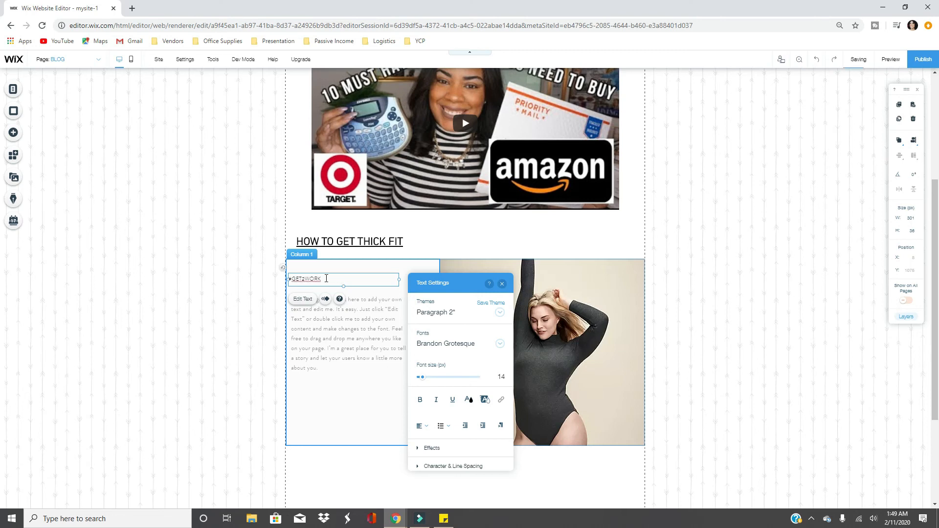
{"action": "left_click", "coordinate": [498, 377]}
{"action": "type", "text": "17"}
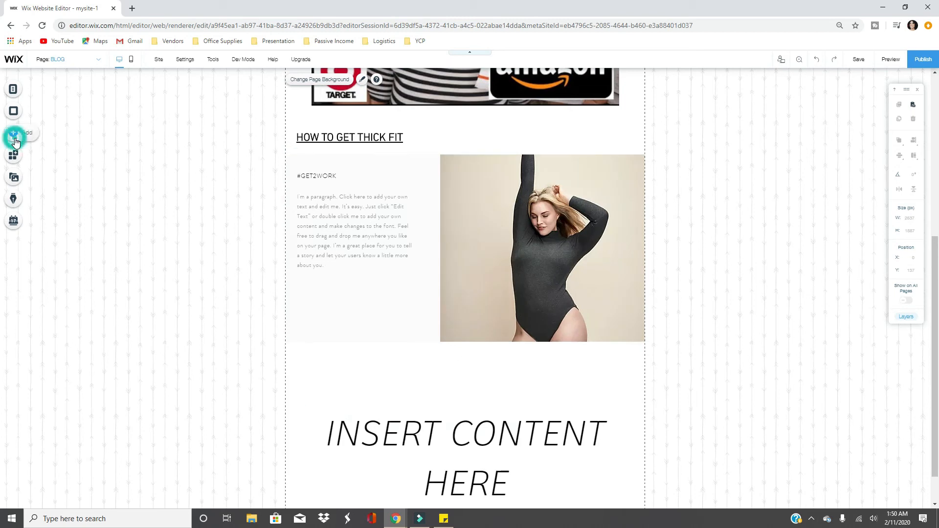
{"action": "left_click", "coordinate": [16, 141]}
{"action": "left_click", "coordinate": [99, 161]}
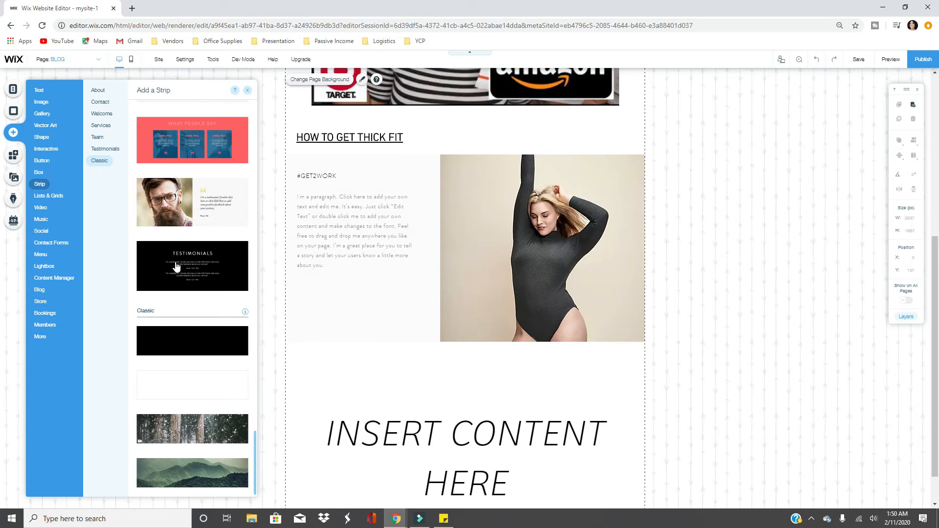
{"action": "left_click", "coordinate": [759, 384]}
{"action": "scroll", "coordinate": [757, 389], "scroll_direction": "up", "scroll_amount": 6}
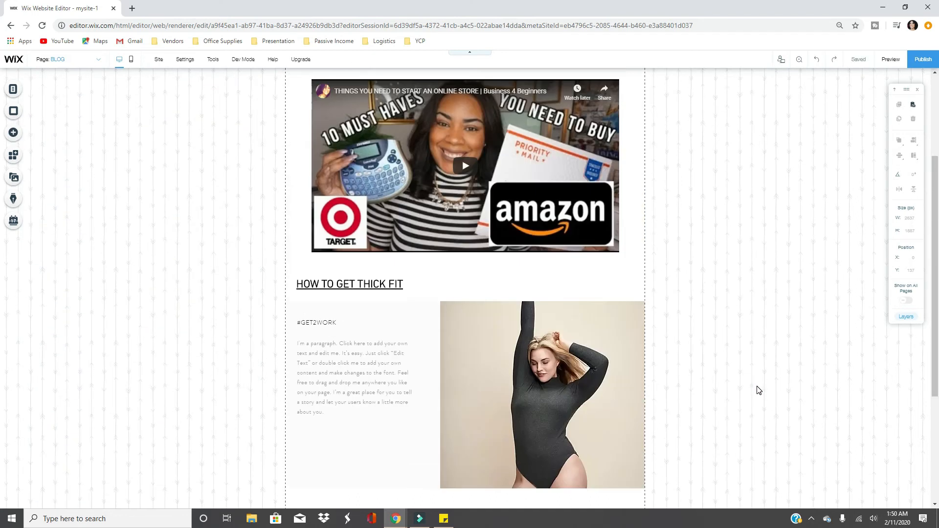
{"action": "scroll", "coordinate": [543, 130], "scroll_direction": "down", "scroll_amount": 7}
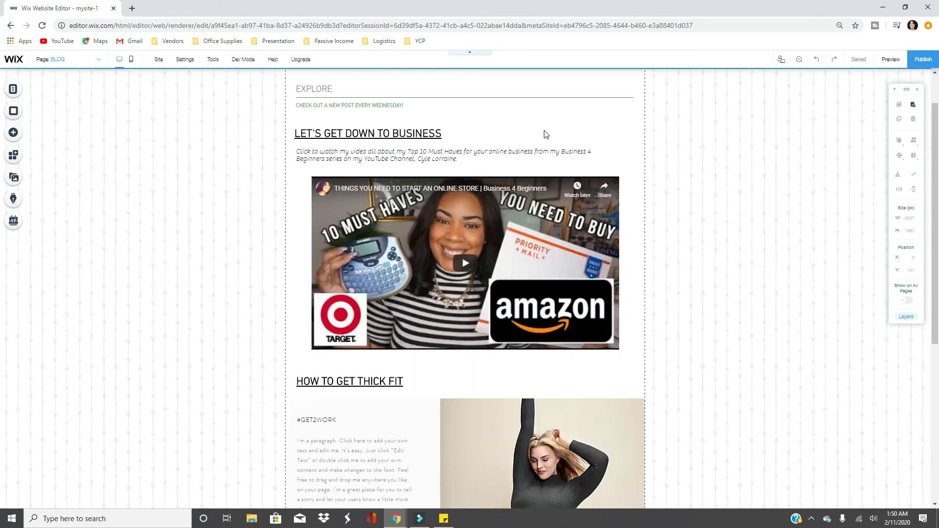
- Add the Testimonials strip with the bearded man's photo and place it beneath the #GET2WORK strip
{"action": "left_click", "coordinate": [14, 133]}
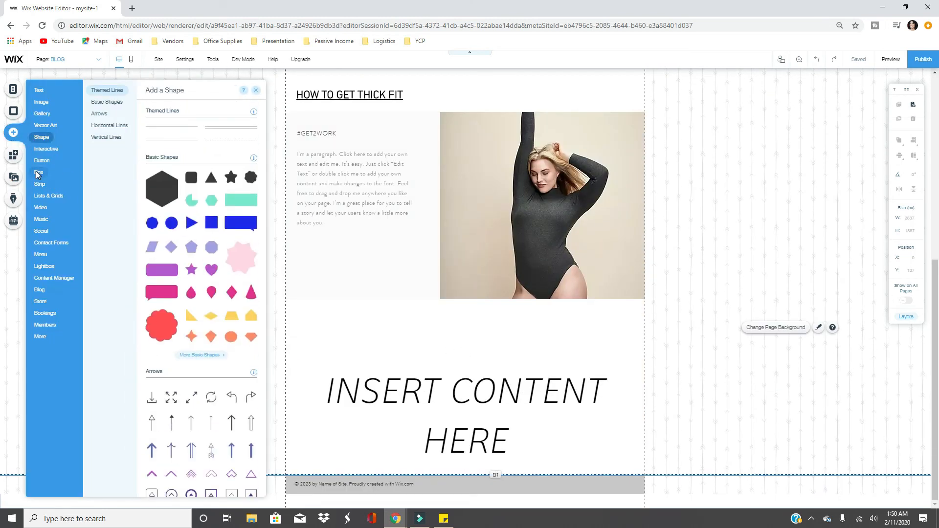
{"action": "mouse_move", "coordinate": [37, 174]}
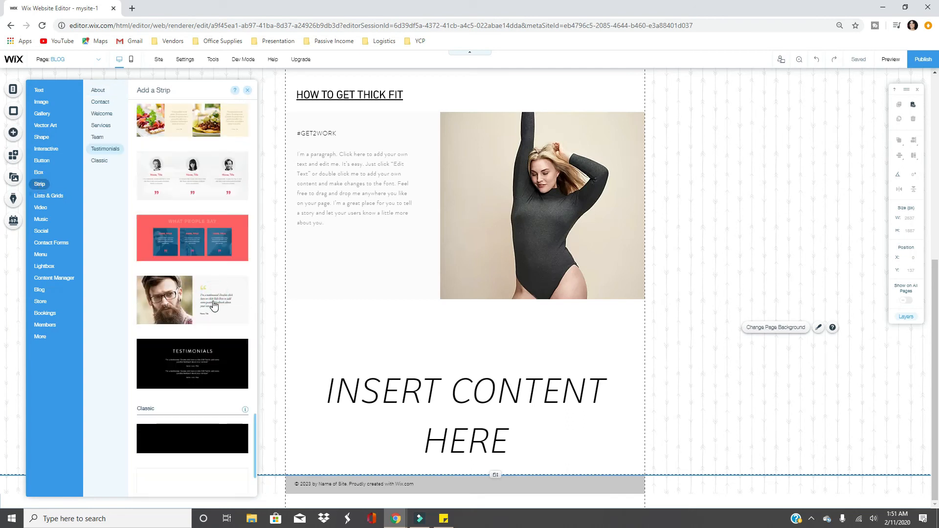
{"action": "left_click", "coordinate": [212, 306]}
{"action": "mouse_move", "coordinate": [514, 351]}
{"action": "left_mouse_down"}
{"action": "mouse_move", "coordinate": [497, 162]}
{"action": "mouse_move", "coordinate": [525, 340]}
{"action": "left_mouse_up"}
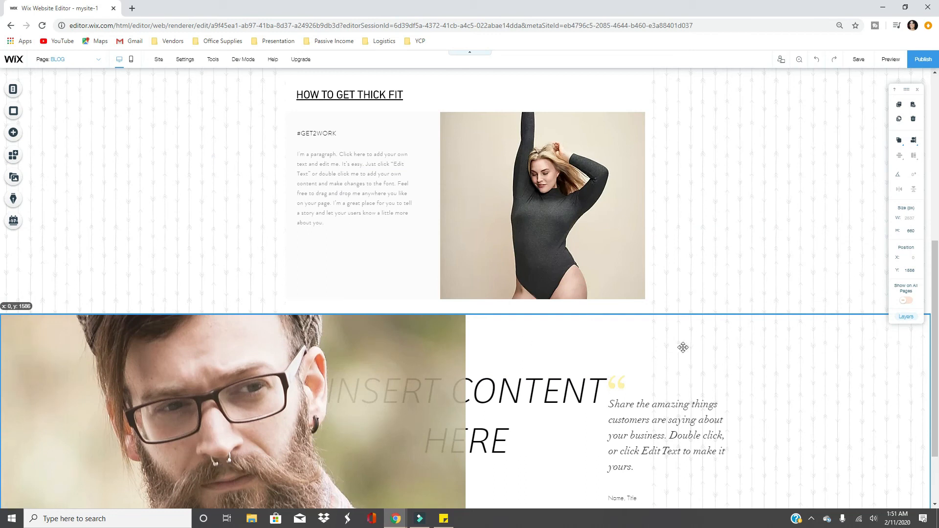
- Turn off the testimonial strip's full-width stretch and replace the bearded man's photo with the sunset meditation photo
{"action": "scroll", "coordinate": [709, 308], "scroll_direction": "down", "scroll_amount": 2}
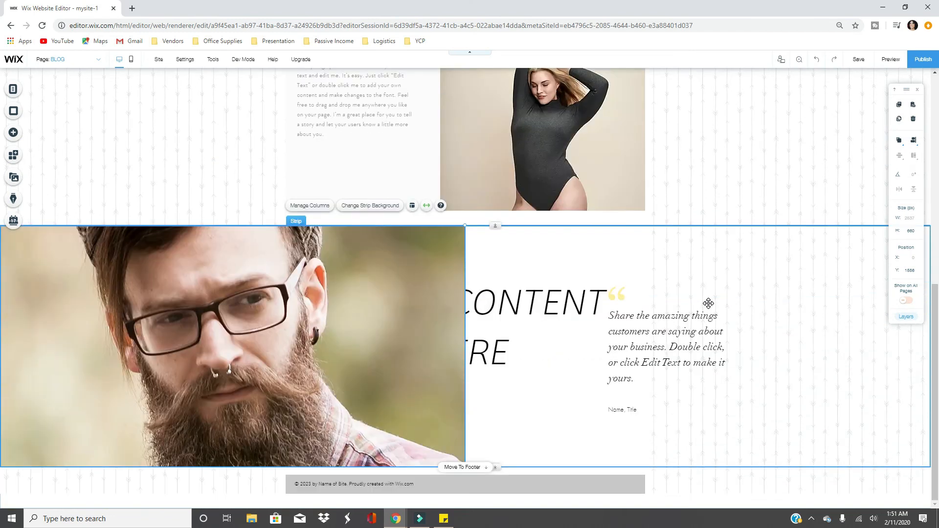
{"action": "left_click", "coordinate": [510, 372]}
{"action": "left_click", "coordinate": [690, 343]}
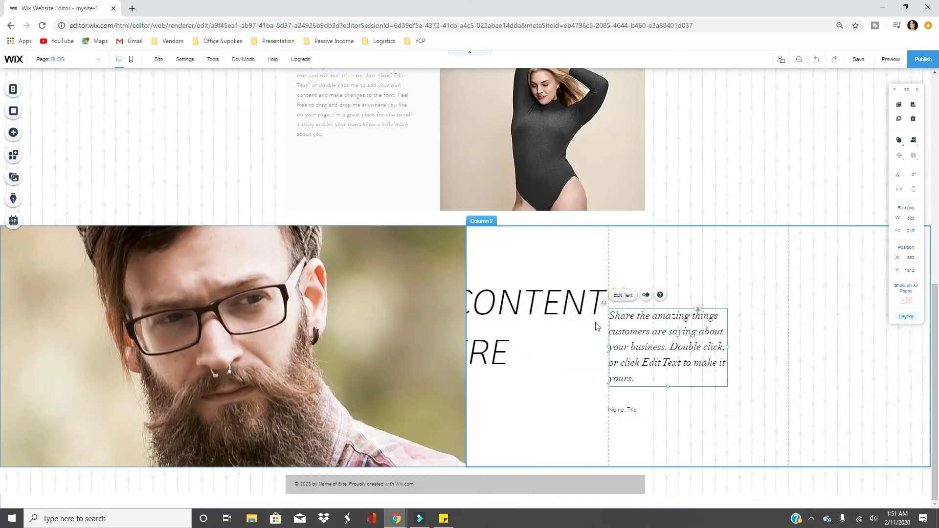
{"action": "left_click", "coordinate": [539, 307]}
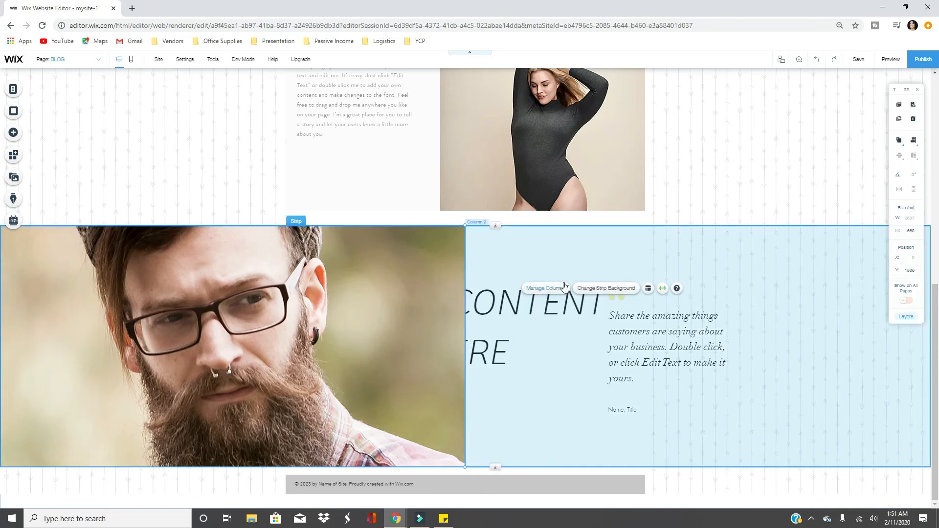
{"action": "left_click", "coordinate": [662, 289]}
{"action": "left_click", "coordinate": [251, 250]}
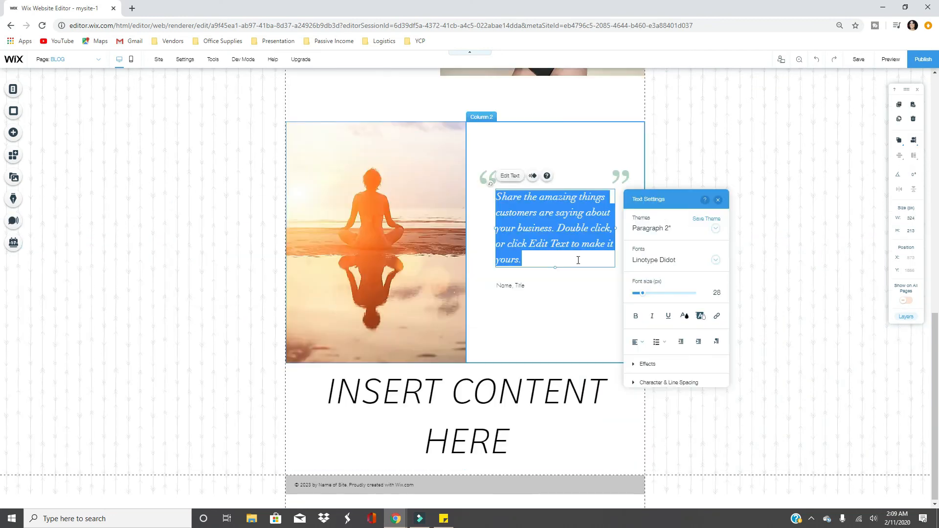
- Replace the testimonial text with the quote "If you don't control your mind, someone else will."
{"action": "key", "text": "BackSpace"}
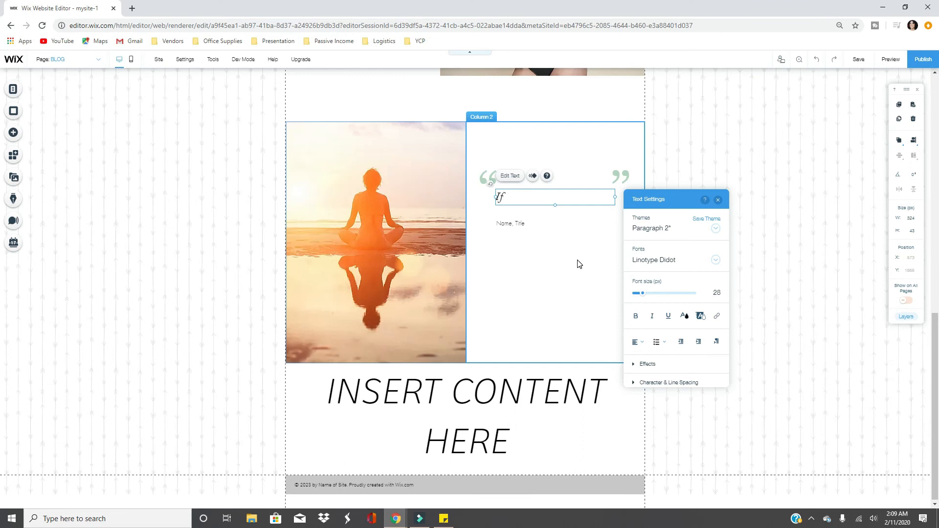
{"action": "type", "text": "If"}
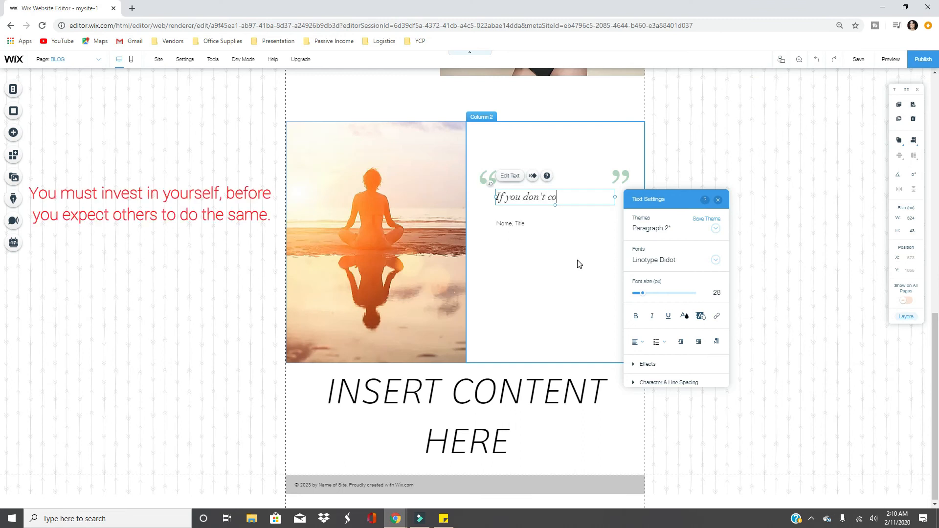
{"action": "type", "text": " you don't control your mind"}
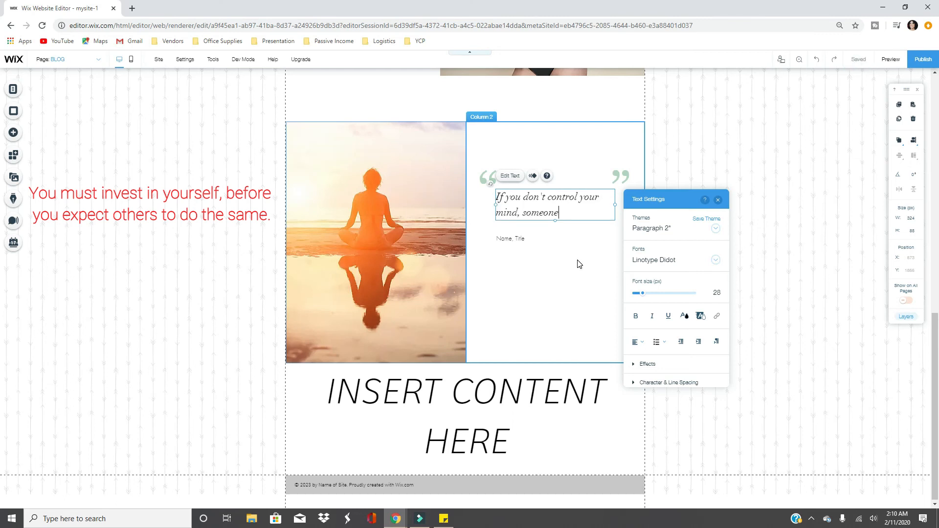
- Move the Tony Robbins attribution close beneath the quote and narrow its text box
{"action": "left_click_drag", "start_coordinate": [549, 239], "coordinate": [556, 233]}
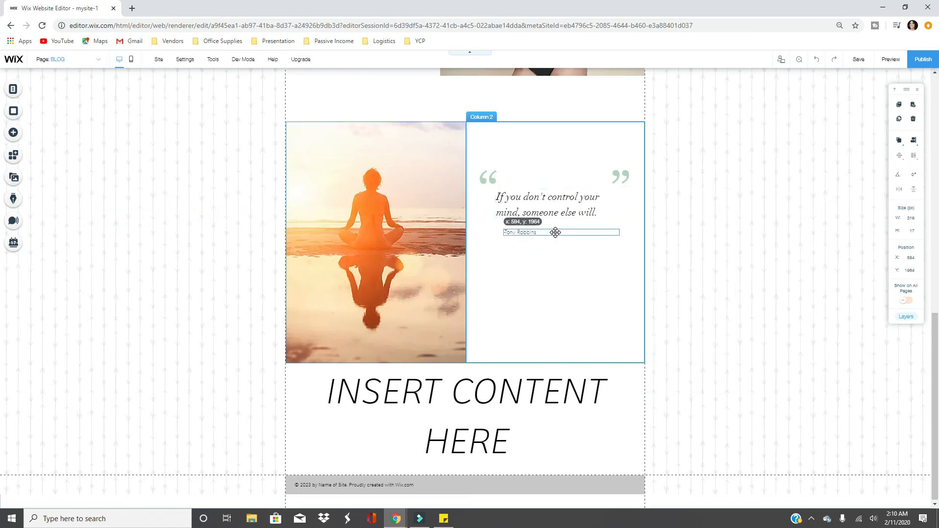
{"action": "left_click", "coordinate": [588, 249]}
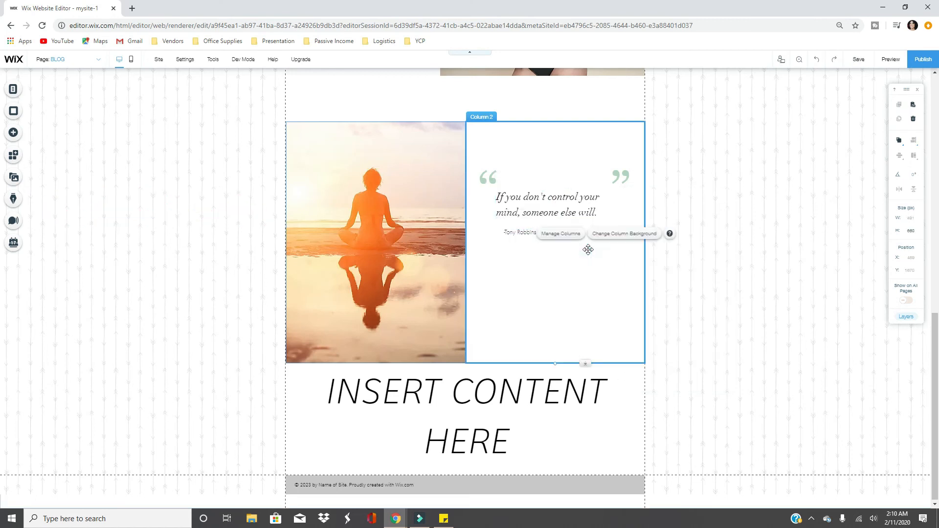
{"action": "left_click", "coordinate": [534, 233]}
{"action": "left_click_drag", "start_coordinate": [620, 233], "coordinate": [545, 230]}
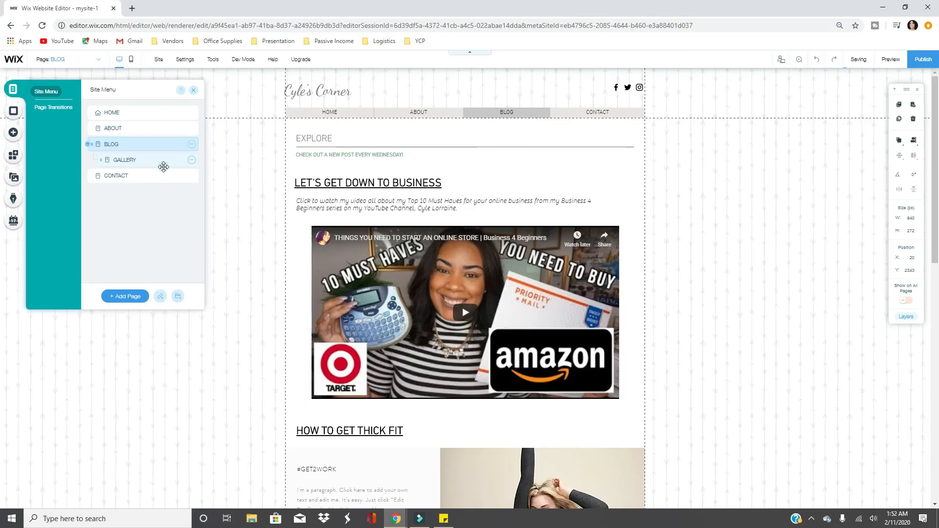
- Open the GALLERY page and change its title to INSPO FOR THE SOUL
{"action": "left_click", "coordinate": [163, 162]}
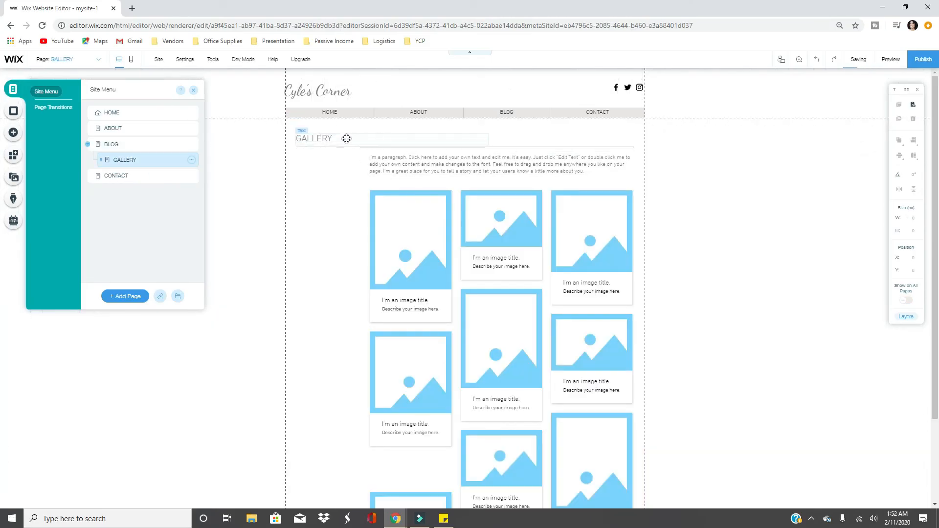
{"action": "double_click", "coordinate": [346, 139]}
{"action": "key", "text": "BackSpace"}
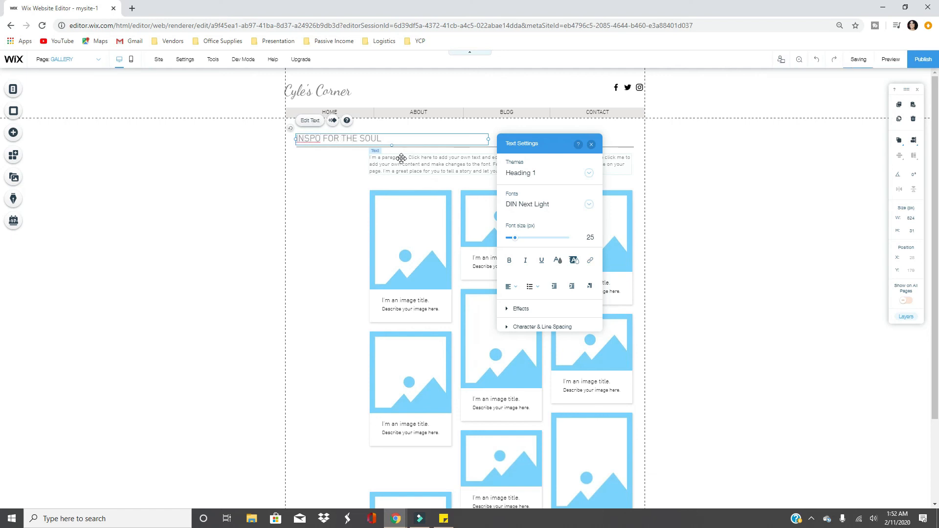
- Delete the placeholder paragraph and the placeholder image gallery from the GALLERY page
{"action": "left_click_drag", "start_coordinate": [527, 144], "coordinate": [711, 157]}
{"action": "left_click", "coordinate": [499, 157]}
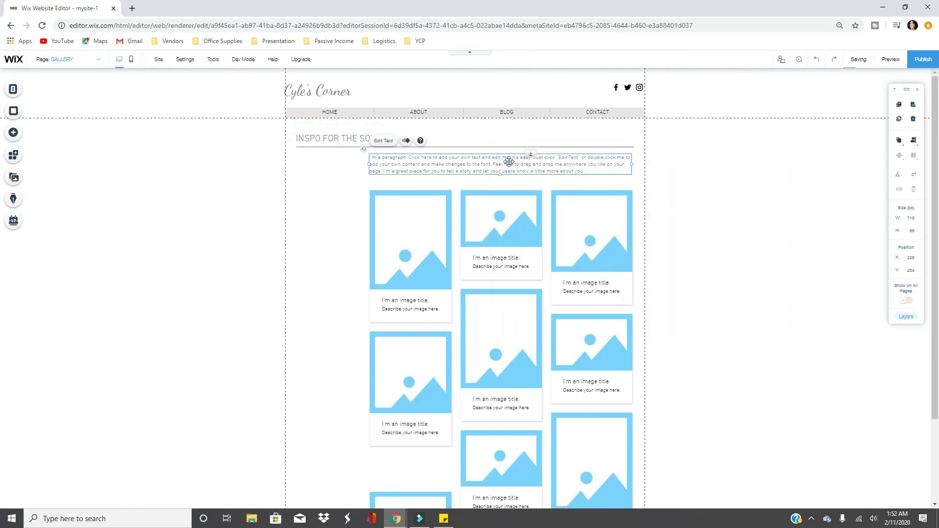
{"action": "key", "text": "Delete"}
{"action": "left_click", "coordinate": [473, 223]}
{"action": "left_click_drag", "start_coordinate": [473, 223], "coordinate": [418, 198]}
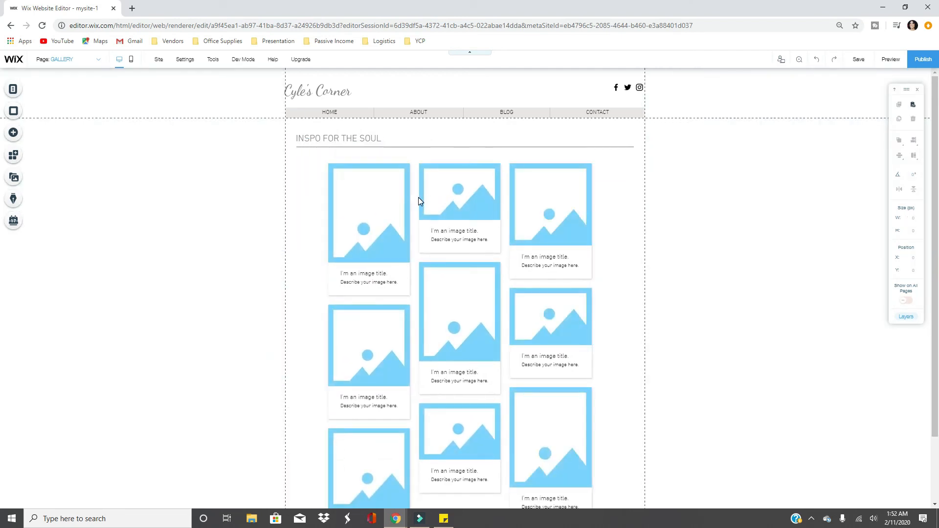
{"action": "key", "text": "Delete"}
- Add the Instagram Feed app to the GALLERY page and move it up beneath the INSPO FOR THE SOUL title
{"action": "left_click", "coordinate": [14, 154]}
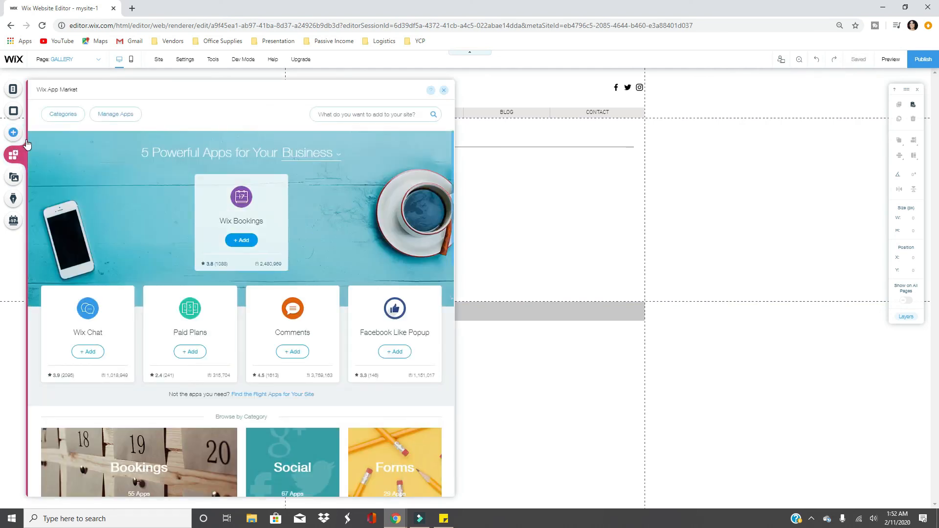
{"action": "left_click", "coordinate": [17, 139]}
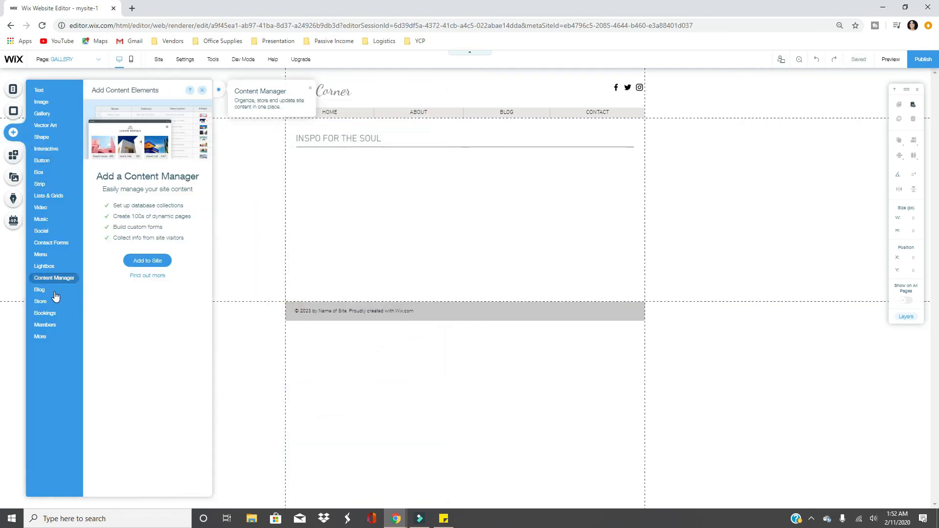
{"action": "mouse_move", "coordinate": [47, 290]}
{"action": "scroll", "coordinate": [147, 343], "scroll_direction": "down", "scroll_amount": 1}
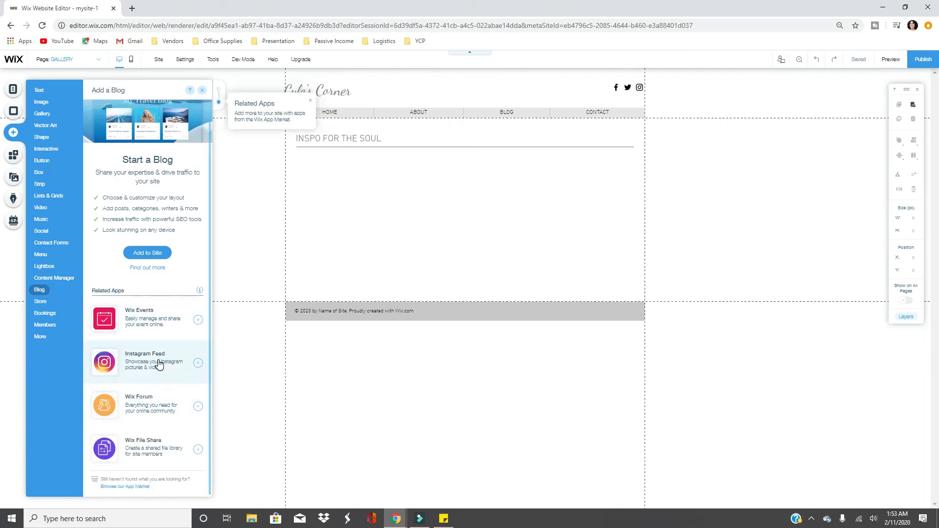
{"action": "left_click", "coordinate": [196, 363]}
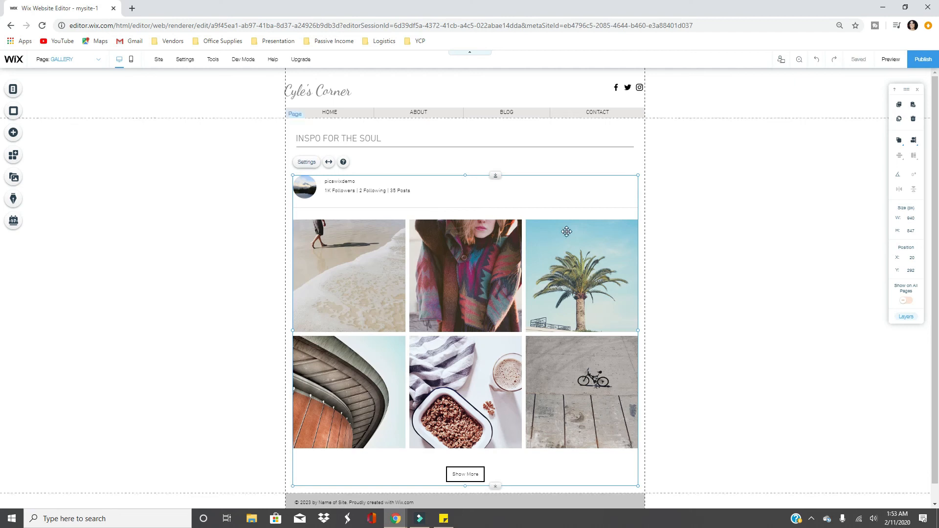
{"action": "left_click_drag", "start_coordinate": [524, 186], "coordinate": [524, 172]}
{"action": "left_click", "coordinate": [730, 283]}
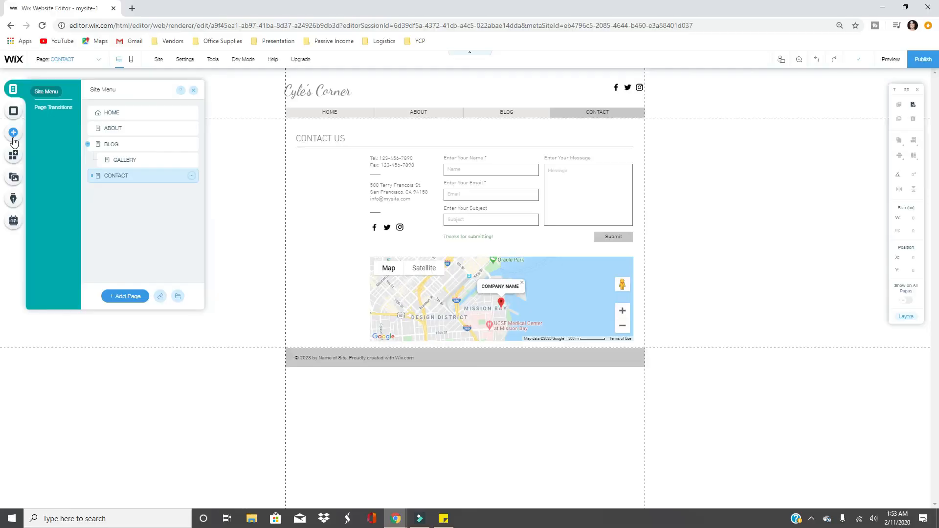
- Add the pink multistep "Want to hear more?" form to the CONTACT page and widen it to nearly the full content width
{"action": "left_click", "coordinate": [13, 132]}
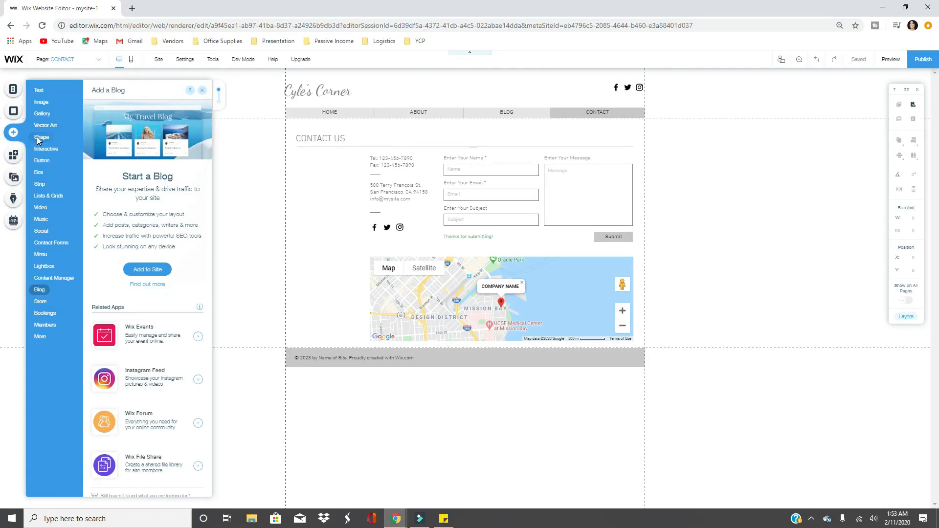
{"action": "left_click", "coordinate": [42, 137]}
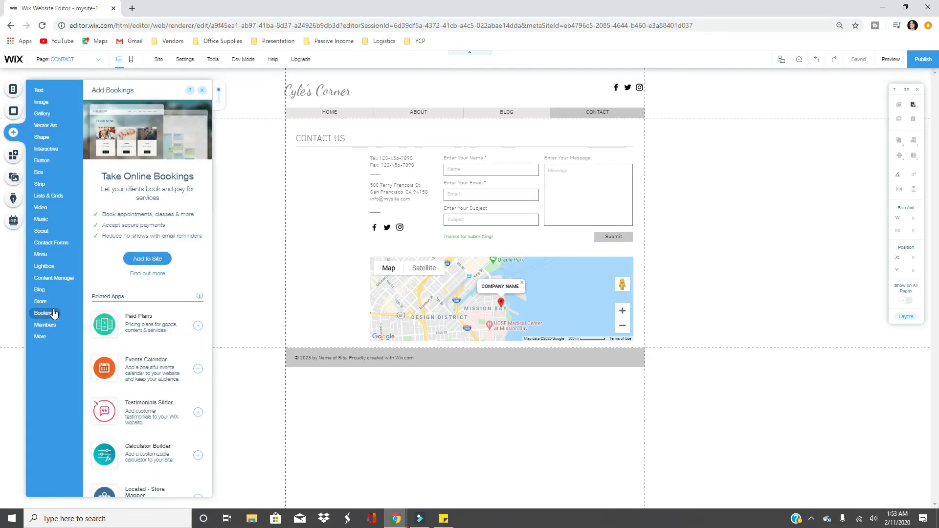
{"action": "mouse_move", "coordinate": [49, 281]}
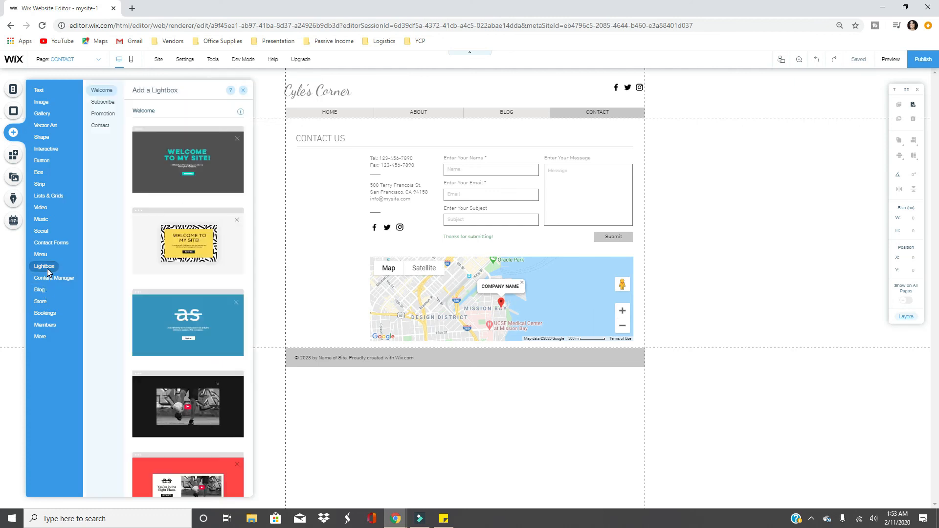
{"action": "mouse_move", "coordinate": [44, 248]}
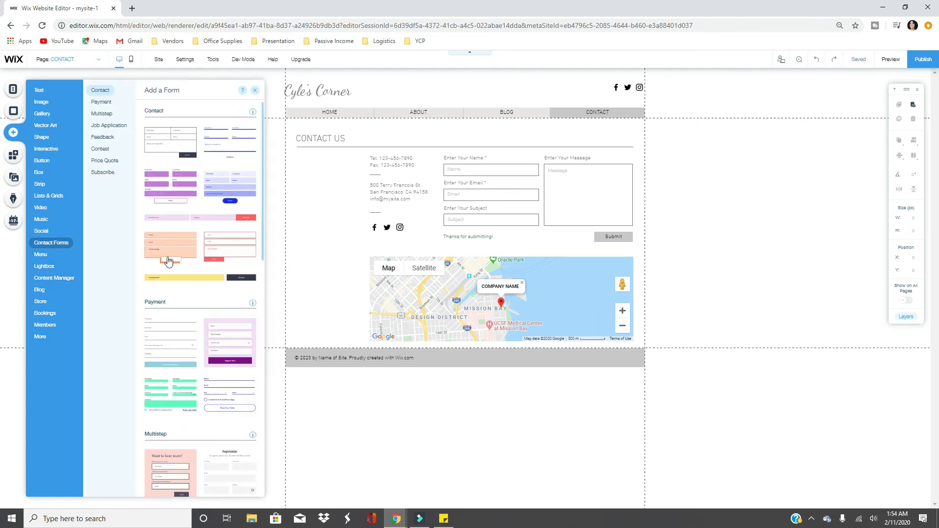
{"action": "scroll", "coordinate": [198, 268], "scroll_direction": "down", "scroll_amount": 3}
{"action": "scroll", "coordinate": [196, 295], "scroll_direction": "down", "scroll_amount": 2}
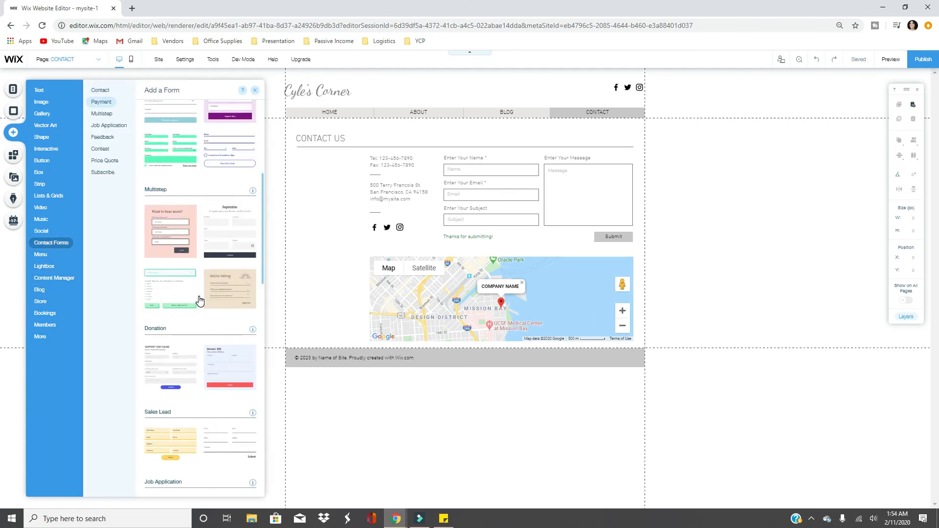
{"action": "left_click", "coordinate": [168, 227]}
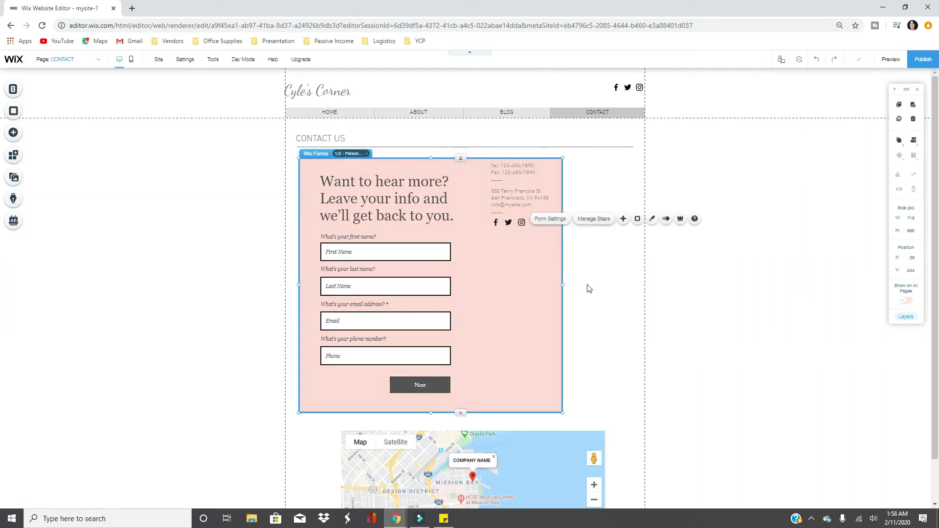
{"action": "left_click_drag", "start_coordinate": [563, 285], "coordinate": [636, 285]}
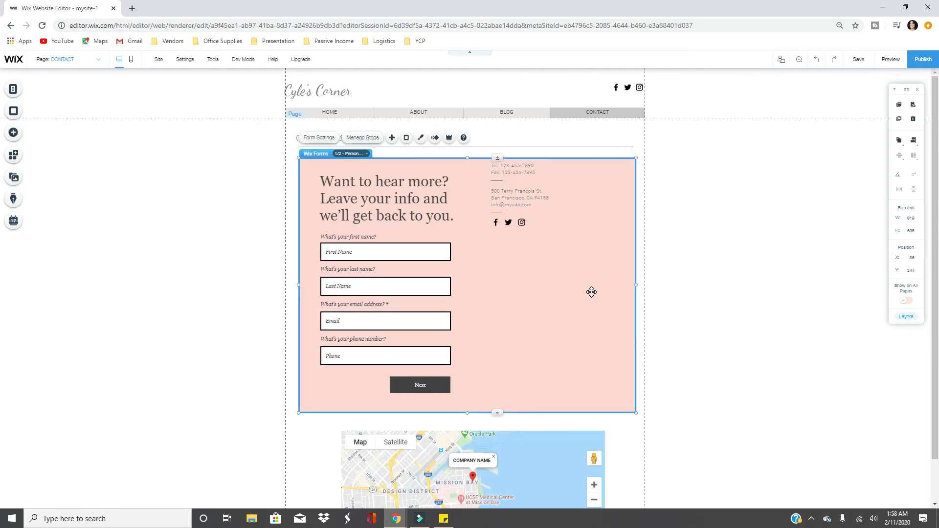
{"action": "left_click", "coordinate": [695, 191]}
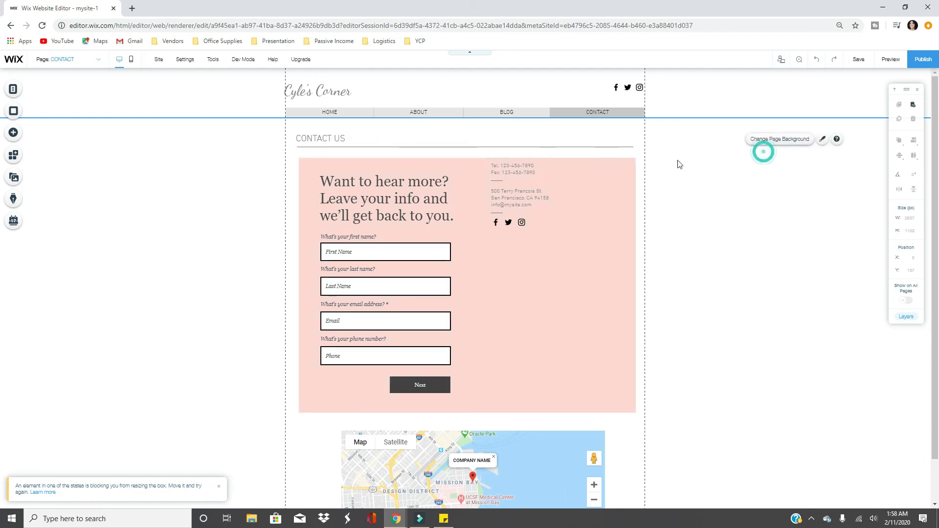
- Reposition the contact details beside the pink form's fields and add the line Cyle's Corner above the address
{"action": "left_click", "coordinate": [510, 175]}
{"action": "left_click_drag", "start_coordinate": [512, 173], "coordinate": [577, 183]}
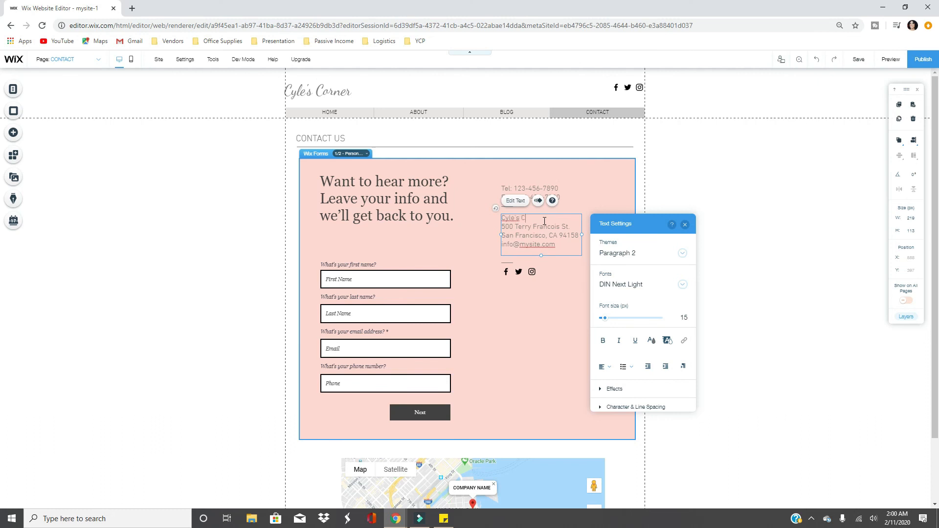
{"action": "left_click", "coordinate": [763, 228]}
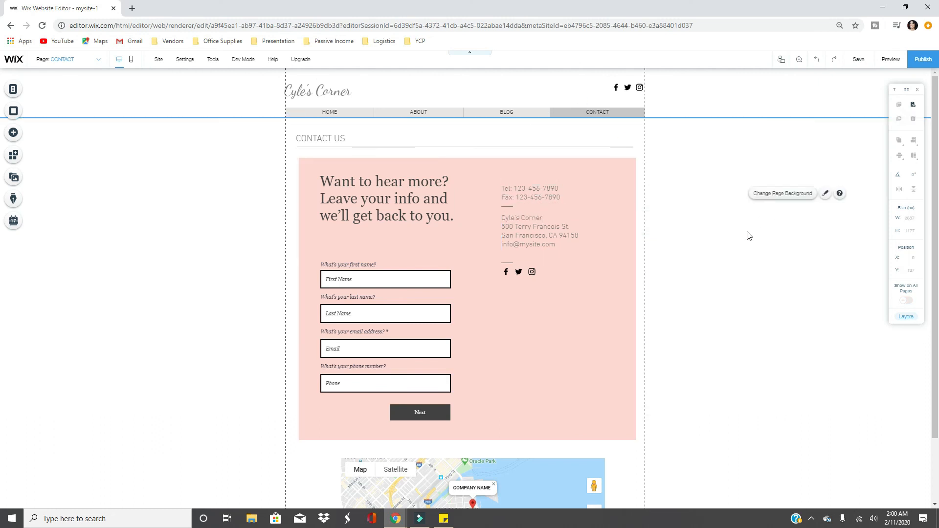
{"action": "scroll", "coordinate": [652, 278], "scroll_direction": "down", "scroll_amount": 2}
{"action": "scroll", "coordinate": [690, 345], "scroll_direction": "up", "scroll_amount": 2}
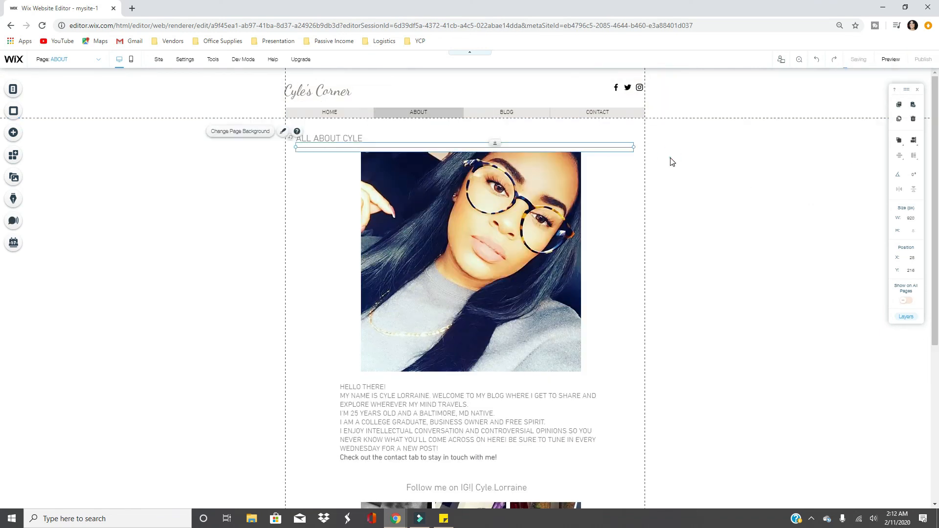
- Save the site and publish it
{"action": "key", "text": "ctrl+s"}
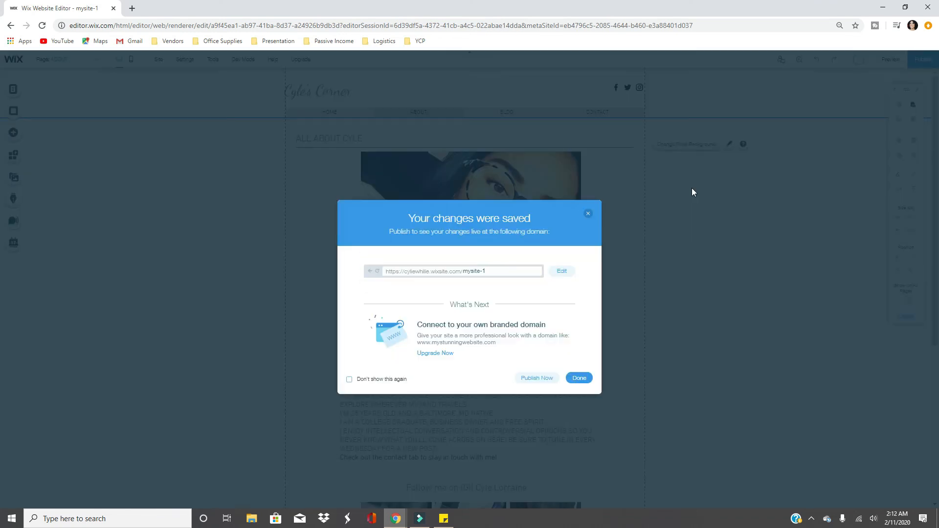
{"action": "left_click", "coordinate": [540, 379]}
{"action": "left_click", "coordinate": [582, 370]}
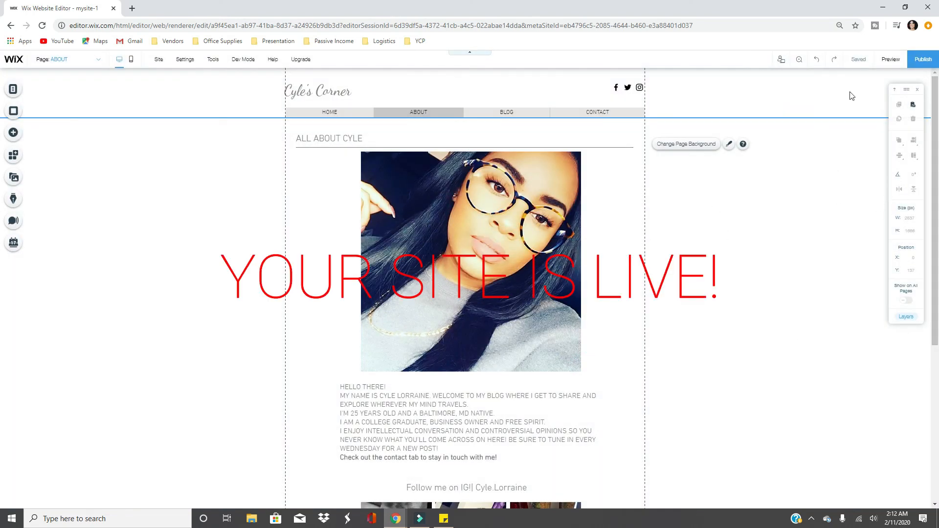
- Preview the site and review the ABOUT and BLOG pages from top to bottom
{"action": "left_click", "coordinate": [891, 59]}
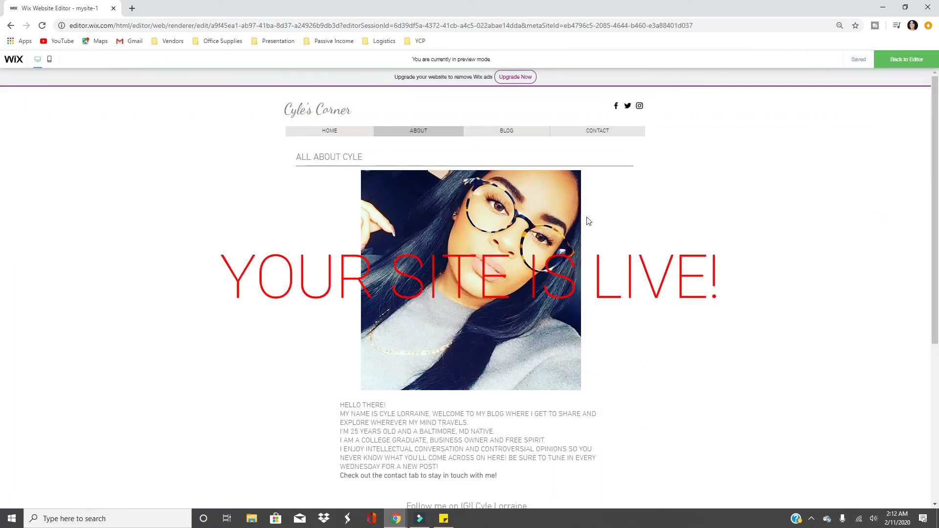
{"action": "scroll", "coordinate": [785, 129], "scroll_direction": "down", "scroll_amount": 5}
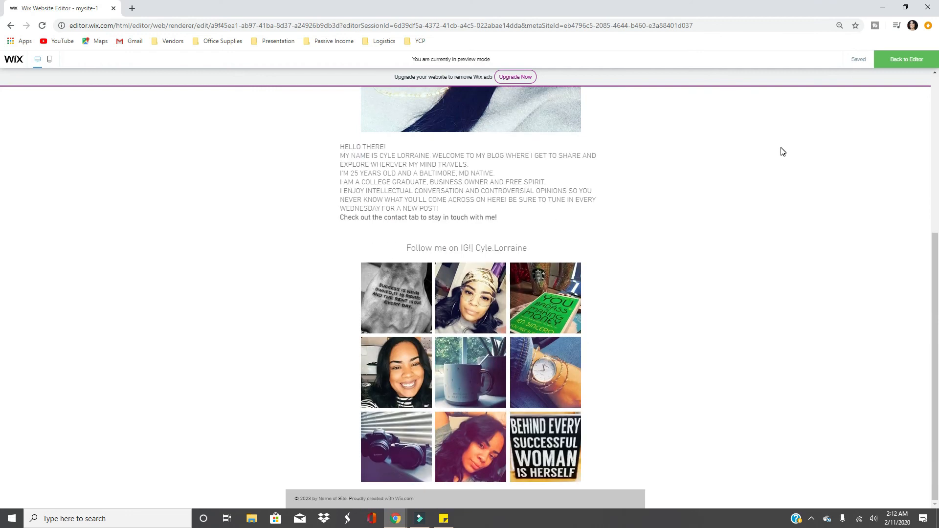
{"action": "scroll", "coordinate": [783, 168], "scroll_direction": "up", "scroll_amount": 6}
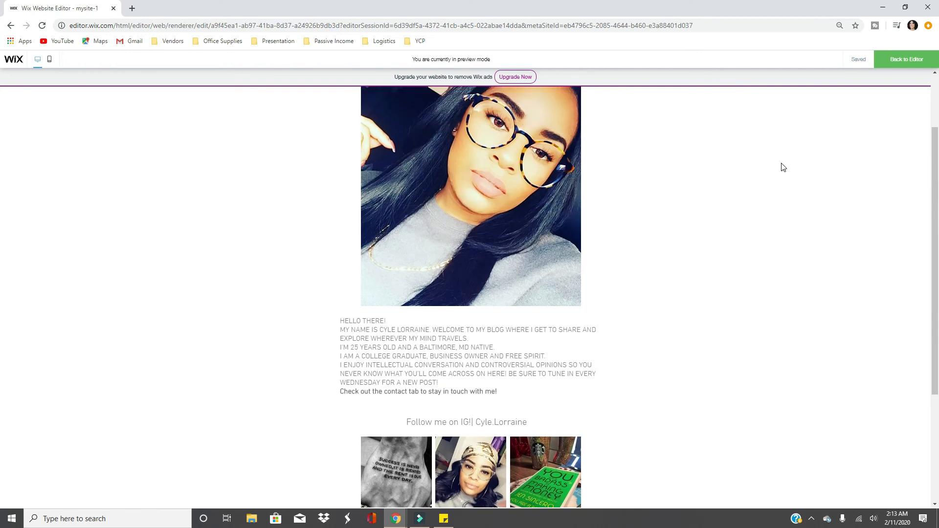
{"action": "left_click", "coordinate": [509, 136]}
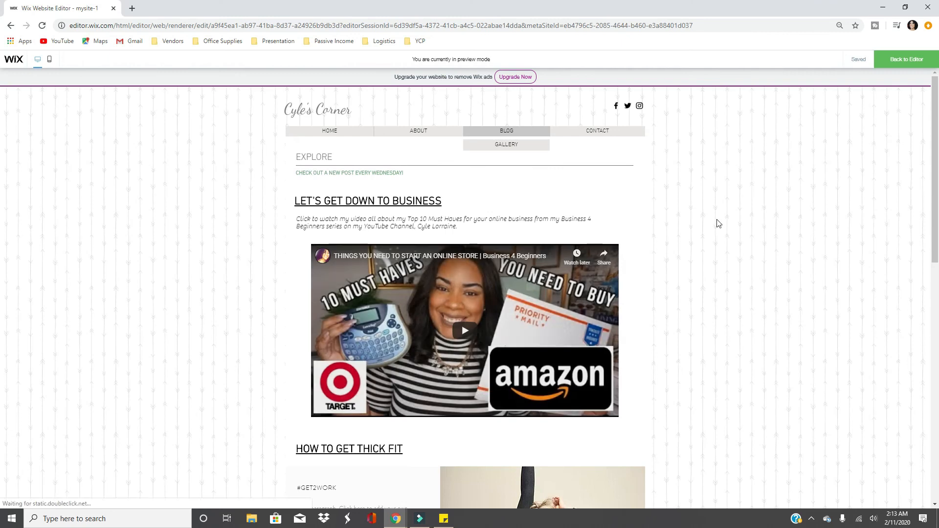
{"action": "scroll", "coordinate": [733, 268], "scroll_direction": "down", "scroll_amount": 5}
{"action": "scroll", "coordinate": [732, 269], "scroll_direction": "up", "scroll_amount": 3}
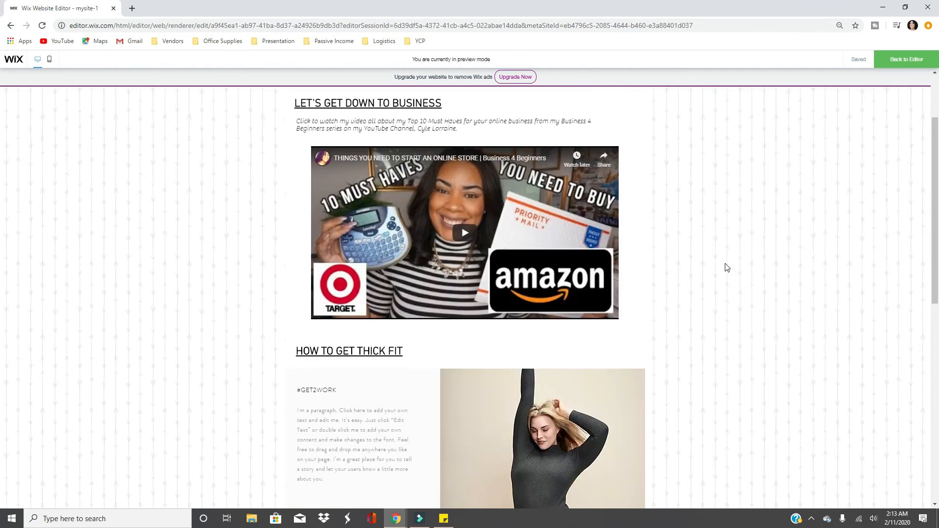
{"action": "scroll", "coordinate": [685, 221], "scroll_direction": "down", "scroll_amount": 9}
{"action": "scroll", "coordinate": [689, 219], "scroll_direction": "up", "scroll_amount": 5}
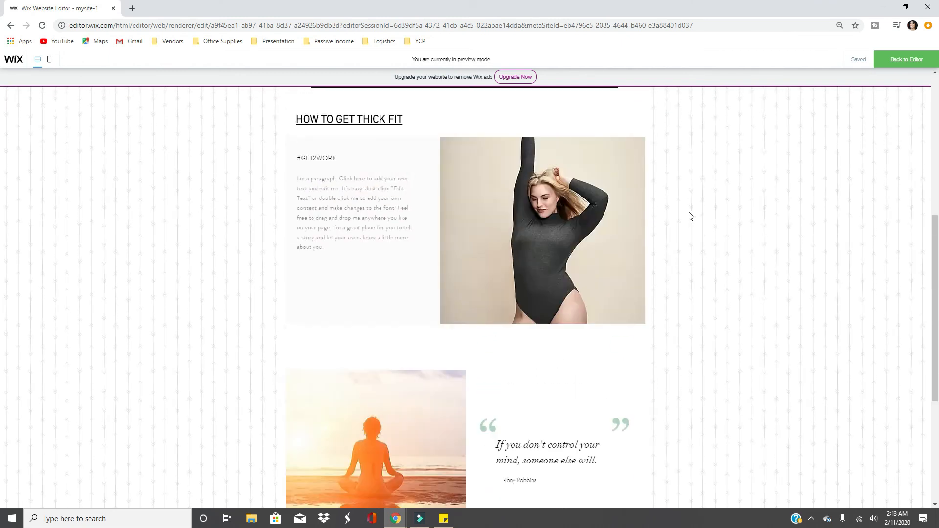
{"action": "scroll", "coordinate": [691, 217], "scroll_direction": "up", "scroll_amount": 7}
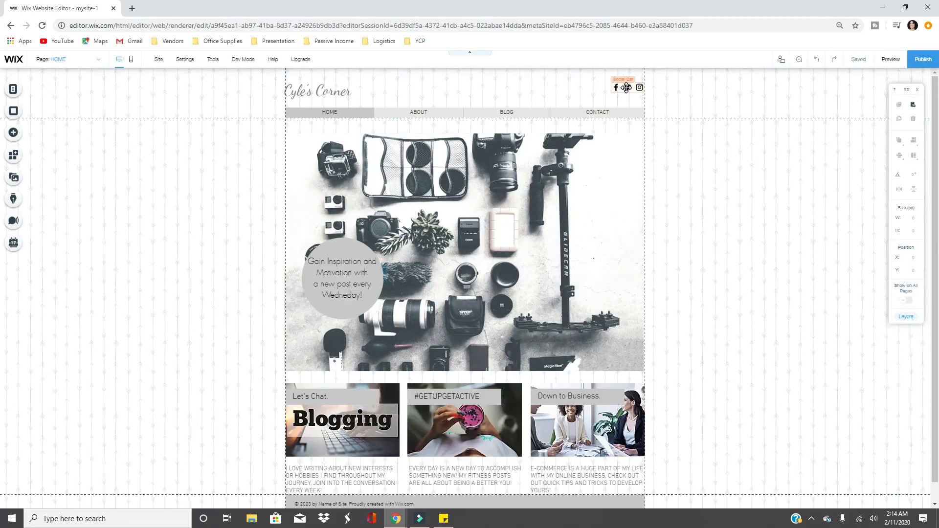
- Set the header social bar's icons to black YouTube, Facebook, Pinterest and Instagram, replacing the Twitter icon
{"action": "double_click", "coordinate": [627, 87]}
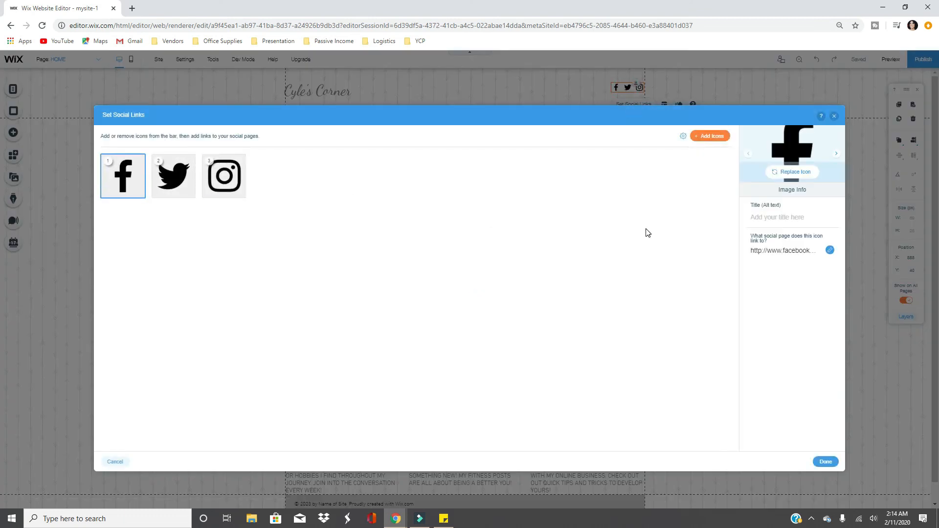
{"action": "left_click", "coordinate": [794, 172]}
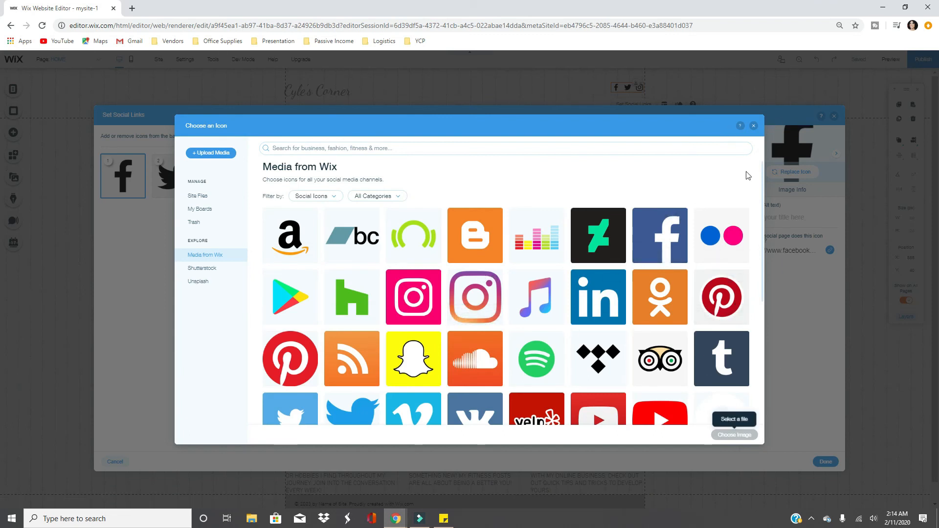
{"action": "left_click", "coordinate": [754, 125]}
{"action": "left_click", "coordinate": [166, 178]}
{"action": "left_click", "coordinate": [789, 172]}
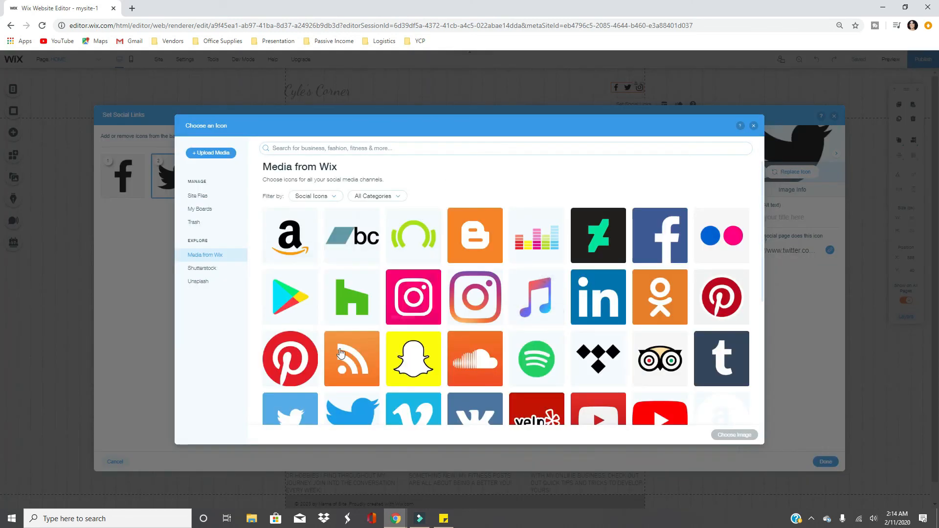
{"action": "scroll", "coordinate": [441, 367], "scroll_direction": "down", "scroll_amount": 3}
{"action": "scroll", "coordinate": [530, 352], "scroll_direction": "down", "scroll_amount": 2}
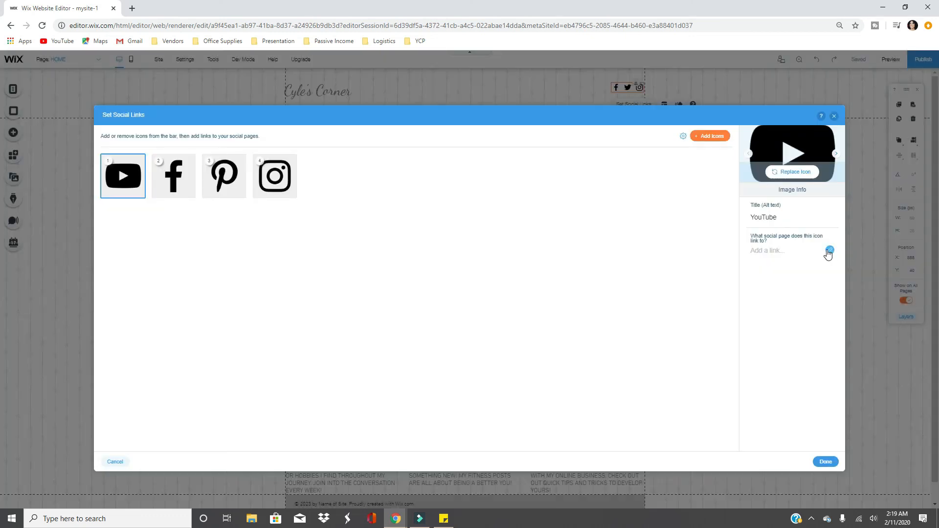
- Link the YouTube icon to the channel's web address, opening in a new window, and apply the social links
{"action": "left_click", "coordinate": [830, 250]}
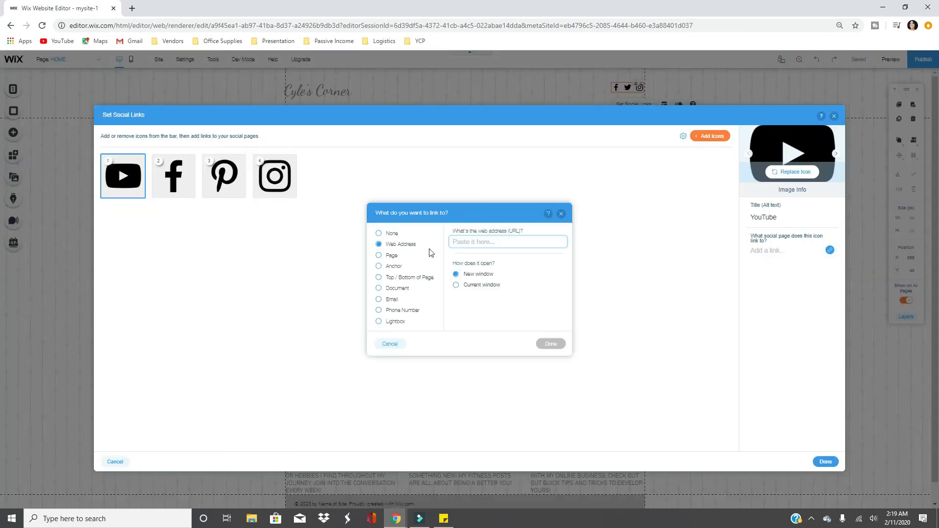
{"action": "right_click", "coordinate": [470, 240]}
{"action": "left_click", "coordinate": [518, 318]}
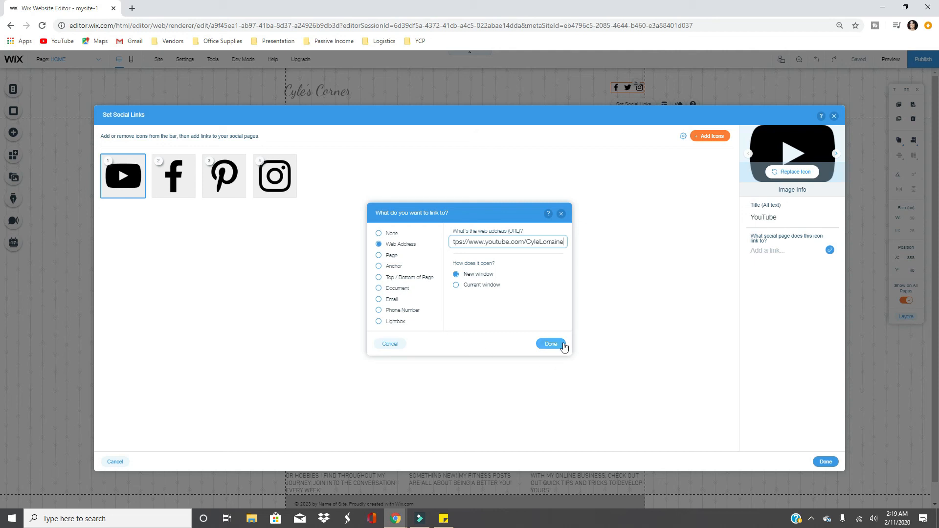
{"action": "left_click", "coordinate": [551, 343]}
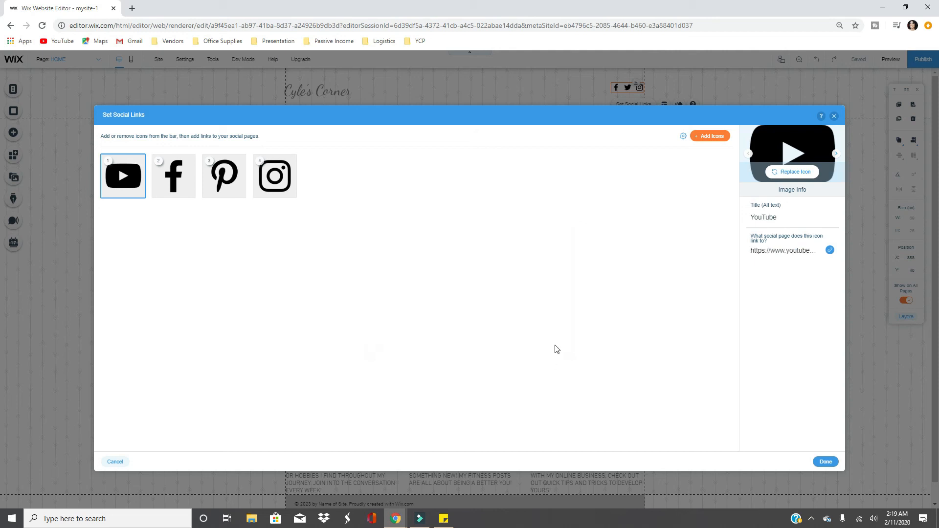
{"action": "left_click", "coordinate": [826, 462]}
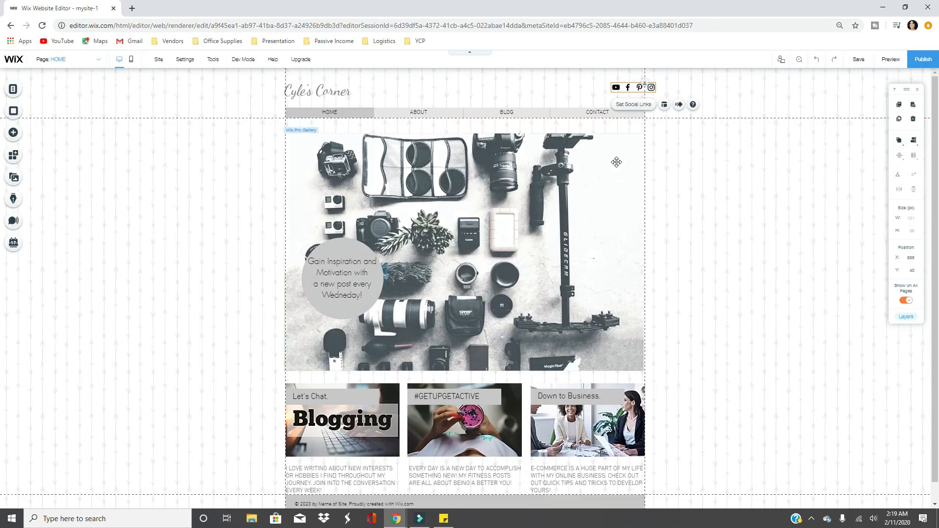
- Open the BLOG page in the mobile version and review its layout down to the footer
{"action": "left_click", "coordinate": [121, 144]}
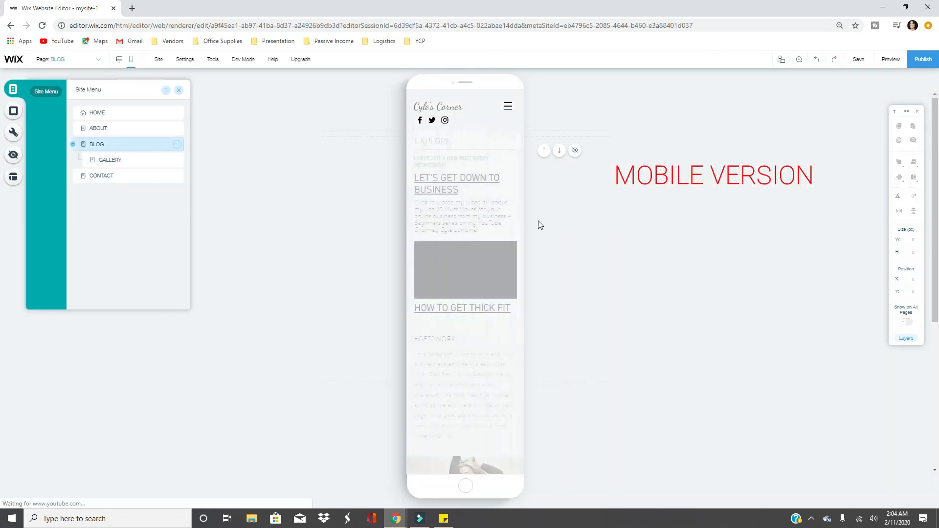
{"action": "scroll", "coordinate": [498, 210], "scroll_direction": "down", "scroll_amount": 8}
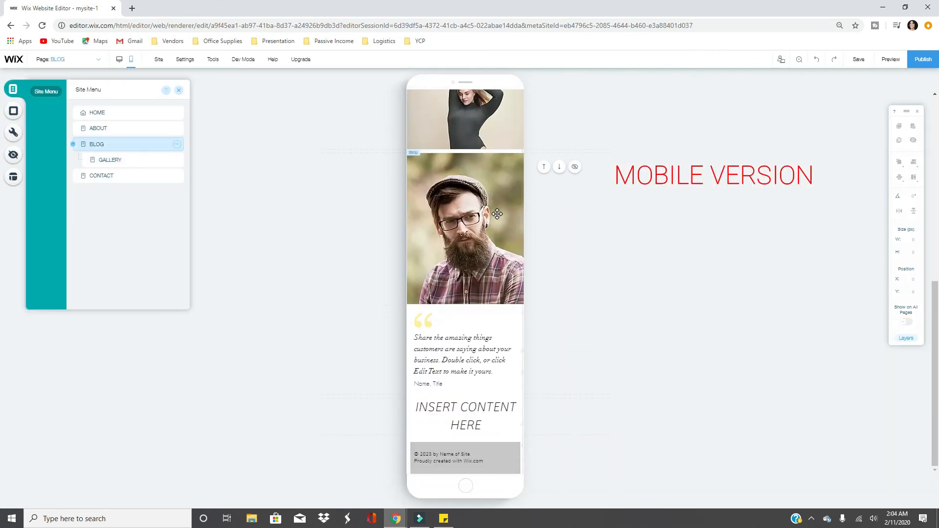
{"action": "scroll", "coordinate": [494, 207], "scroll_direction": "up", "scroll_amount": 10}
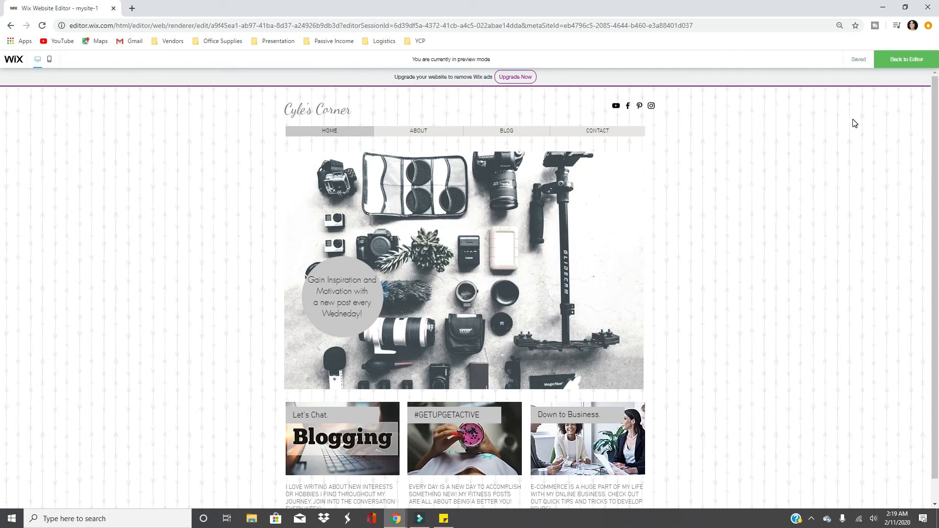
- Review the HOME page's slideshow and content, and the whole ABOUT page, in preview
{"action": "scroll", "coordinate": [855, 123], "scroll_direction": "down", "scroll_amount": 1}
{"action": "scroll", "coordinate": [855, 123], "scroll_direction": "up", "scroll_amount": 1}
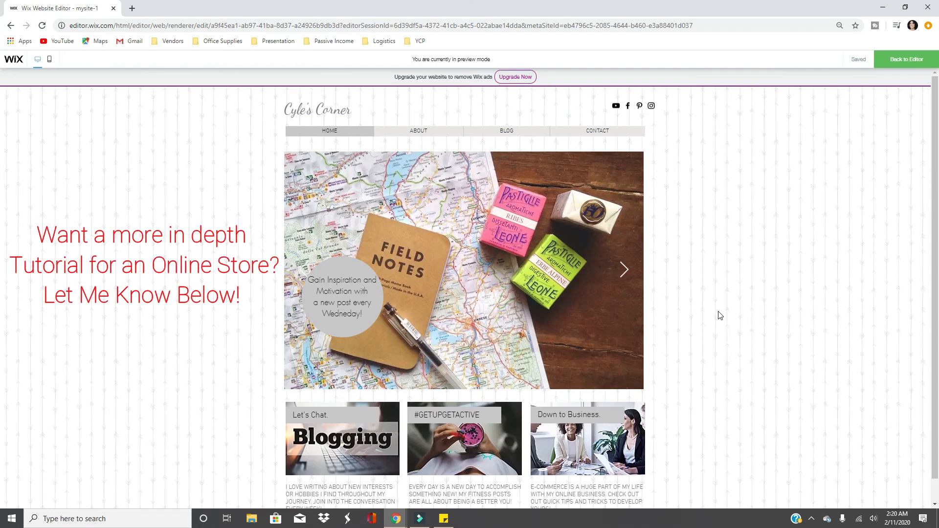
{"action": "scroll", "coordinate": [384, 499], "scroll_direction": "down", "scroll_amount": 1}
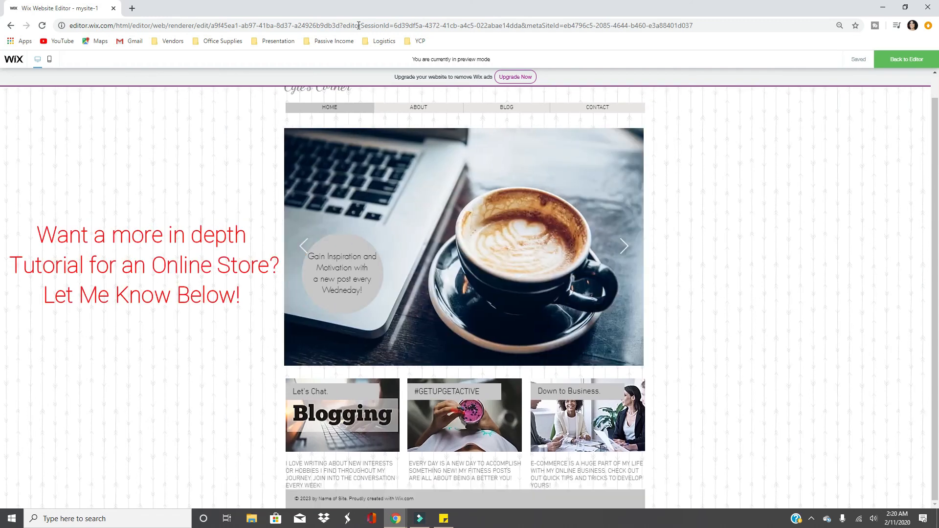
{"action": "scroll", "coordinate": [420, 130], "scroll_direction": "up", "scroll_amount": 1}
{"action": "left_click", "coordinate": [419, 130]}
{"action": "scroll", "coordinate": [771, 230], "scroll_direction": "down", "scroll_amount": 4}
{"action": "scroll", "coordinate": [775, 234], "scroll_direction": "down", "scroll_amount": 3}
{"action": "scroll", "coordinate": [770, 225], "scroll_direction": "up", "scroll_amount": 5}
- Review the BLOG, GALLERY and CONTACT pages in preview
{"action": "left_click", "coordinate": [531, 133]}
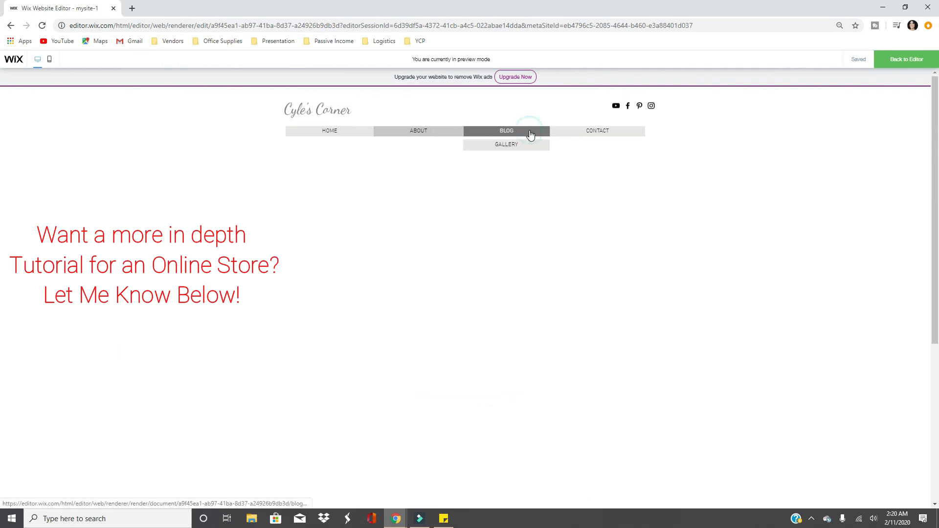
{"action": "scroll", "coordinate": [816, 208], "scroll_direction": "down", "scroll_amount": 3}
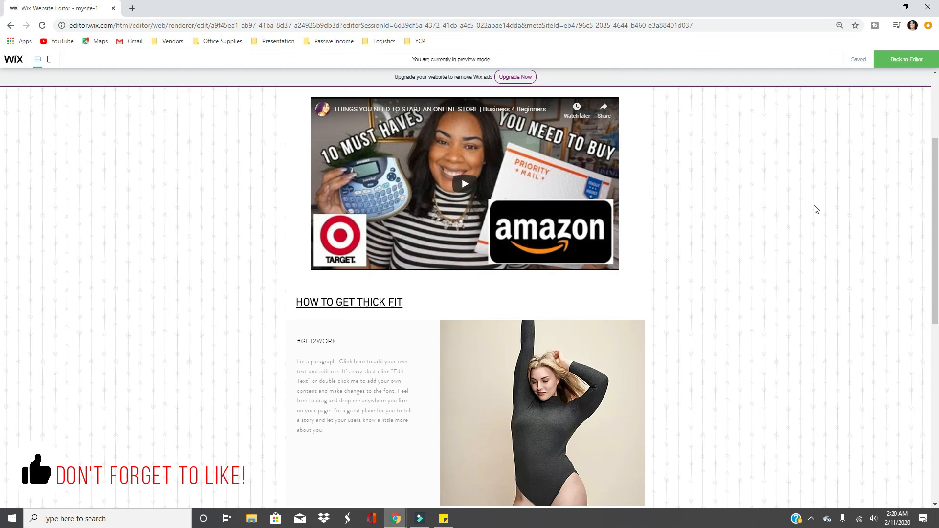
{"action": "scroll", "coordinate": [815, 208], "scroll_direction": "down", "scroll_amount": 7}
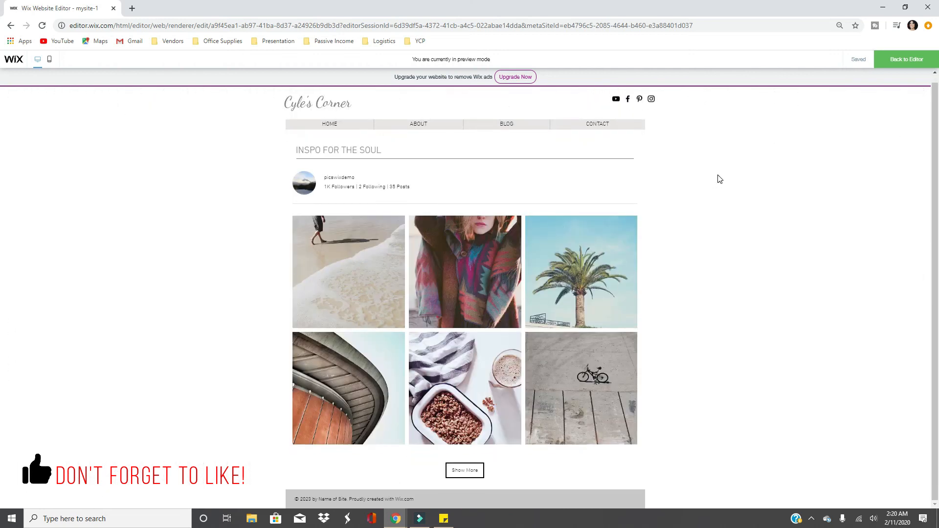
{"action": "left_click", "coordinate": [610, 125]}
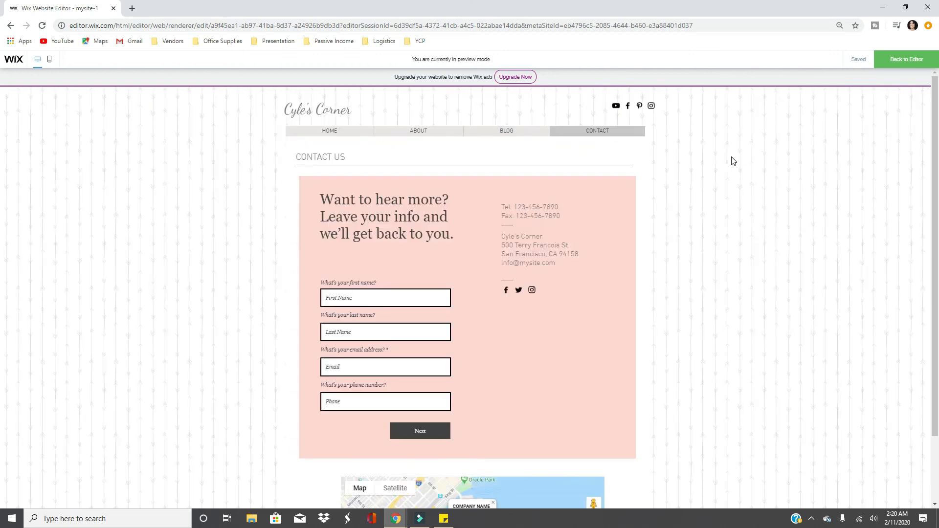
{"action": "scroll", "coordinate": [741, 162], "scroll_direction": "down", "scroll_amount": 3}
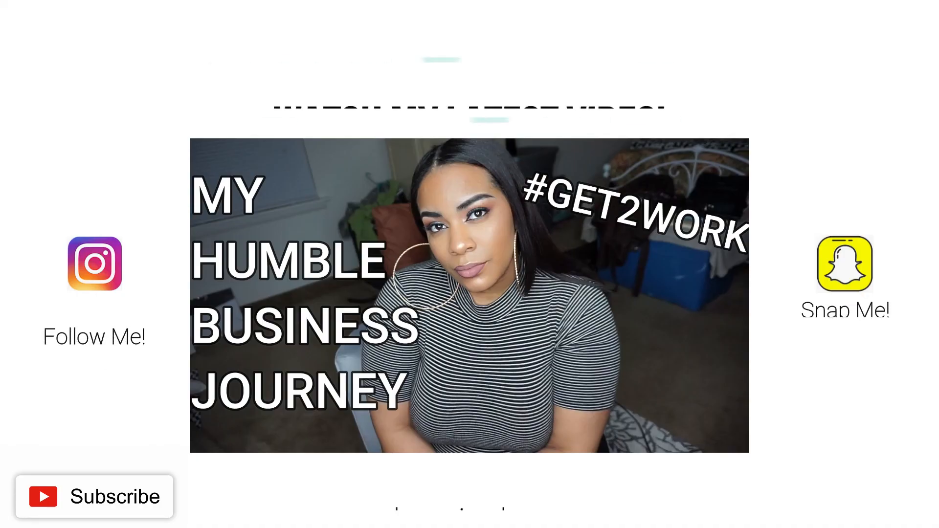